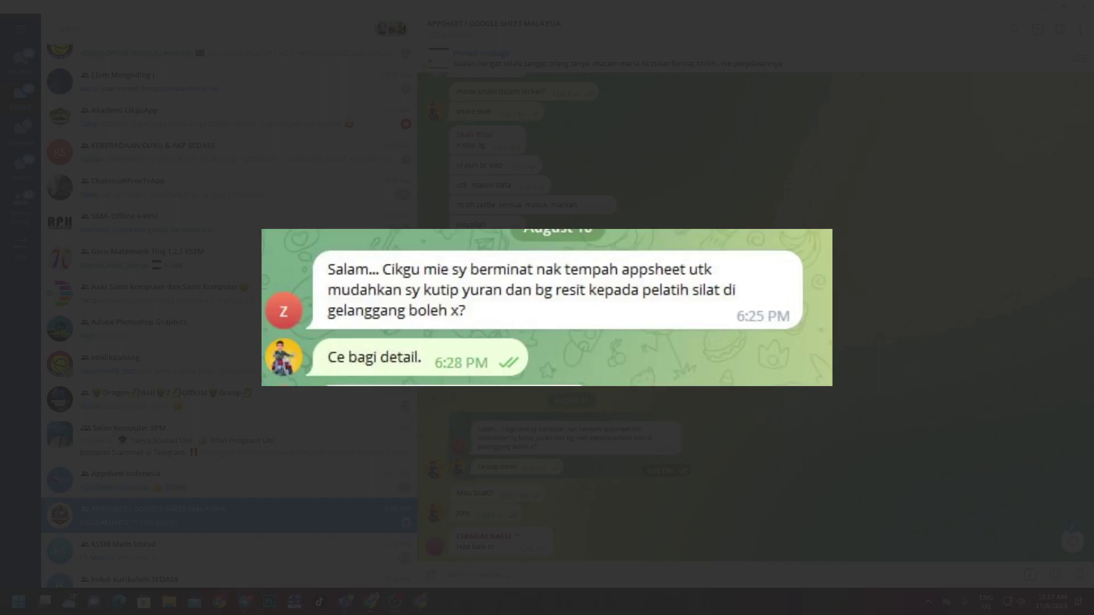
# Close the enlarged chat photo in Telegram and switch to the i-YURAN spreadsheet in Chrome.
pyautogui.scroll(-1, 228, 313)
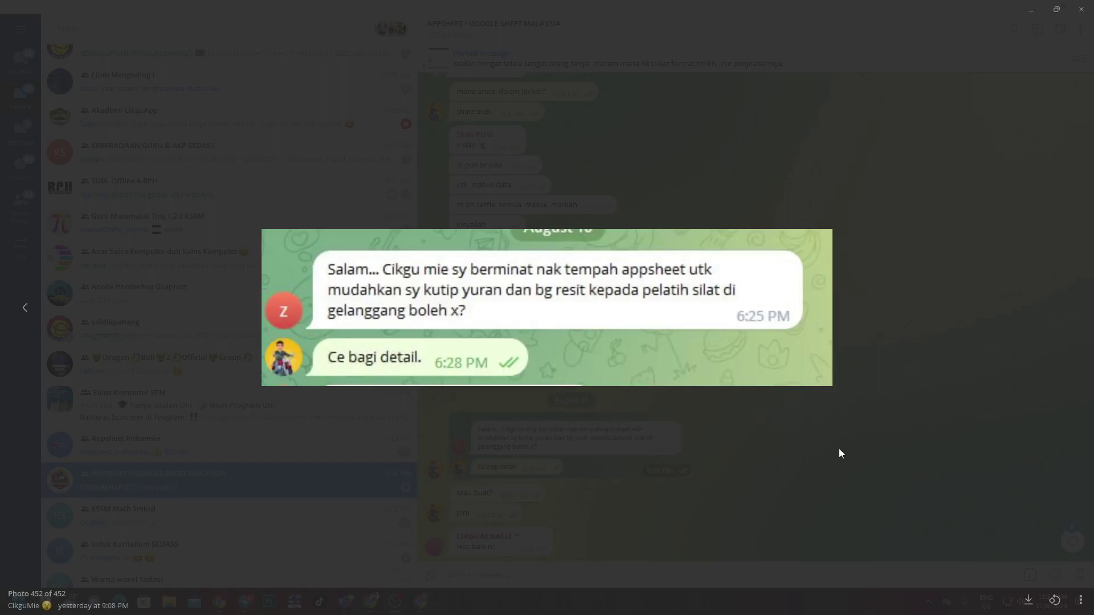
pyautogui.click(738, 439)
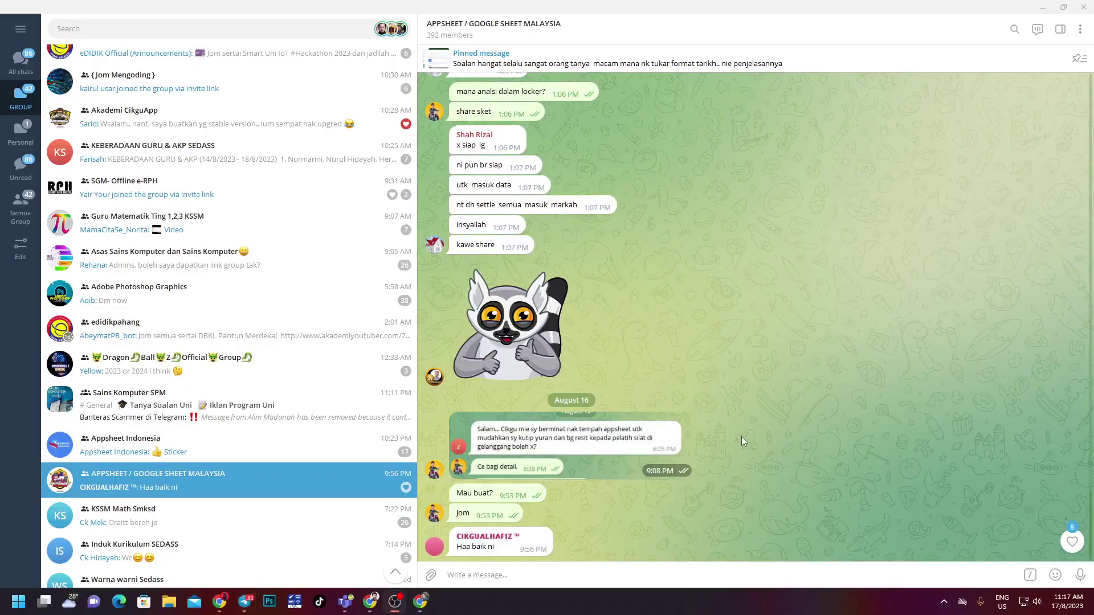
pyautogui.click(372, 603)
pyautogui.click(557, 392)
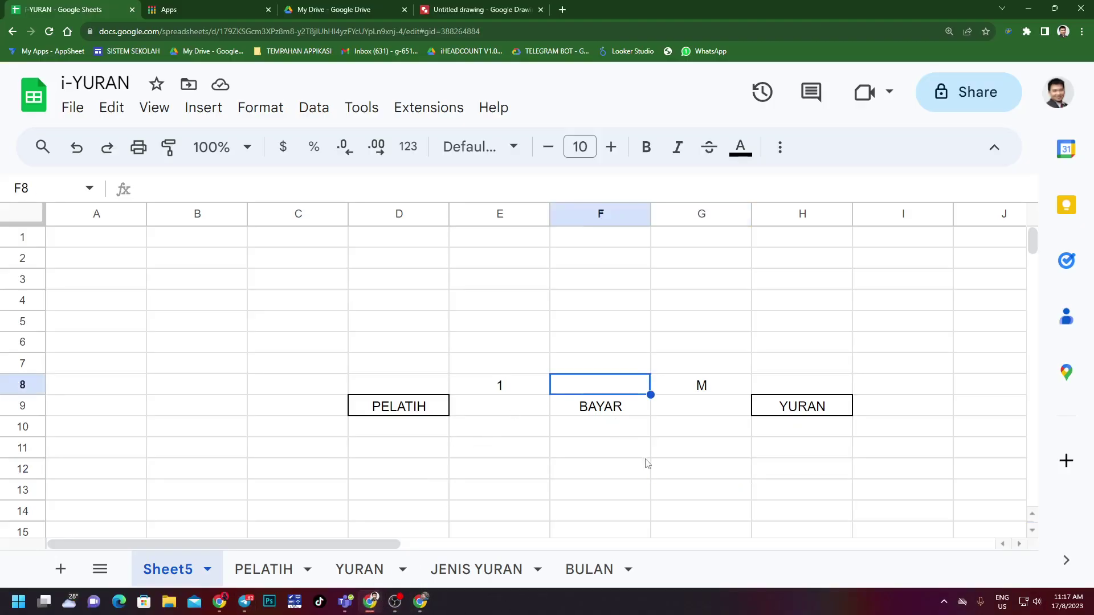
pyautogui.moveTo(627, 449); pyautogui.dragTo(600, 435)
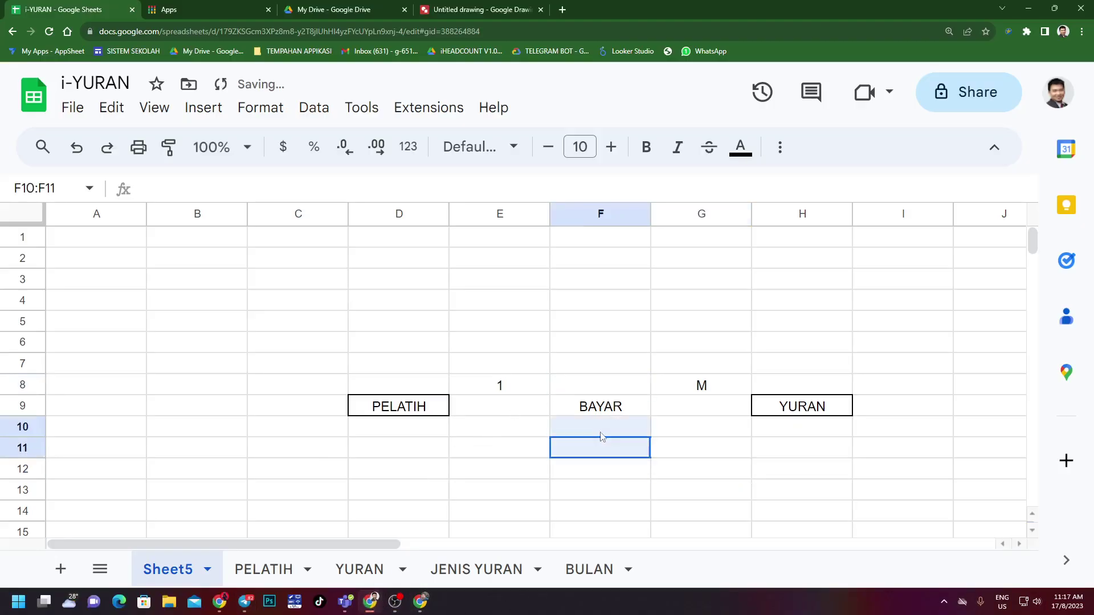
pyautogui.click(557, 465)
pyautogui.click(593, 450)
pyautogui.click(593, 479)
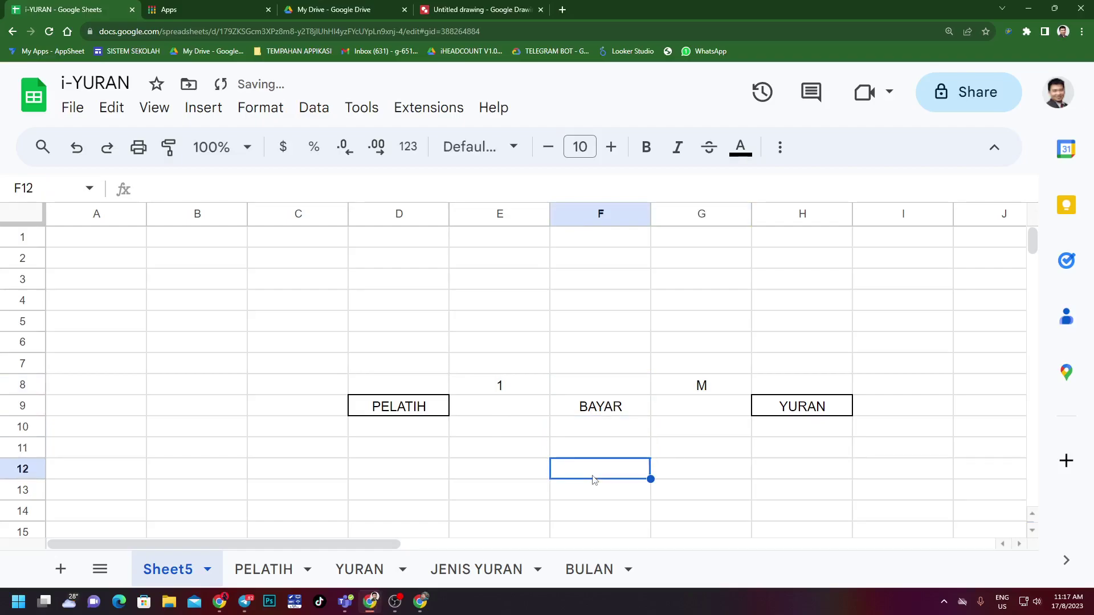
pyautogui.click(434, 409)
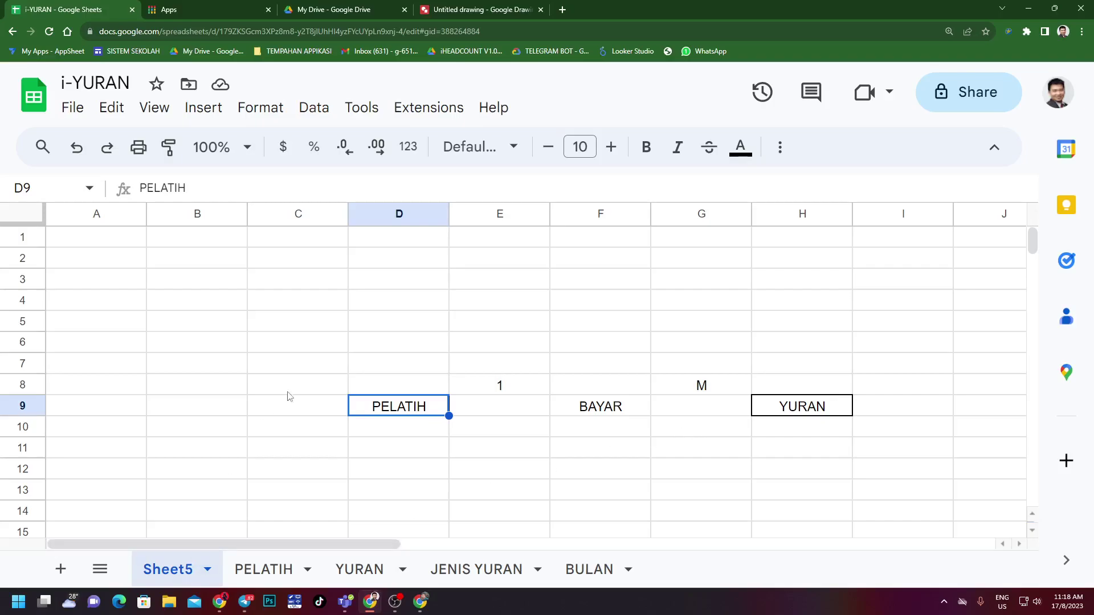
pyautogui.click(315, 383)
pyautogui.click(330, 366)
pyautogui.click(367, 350)
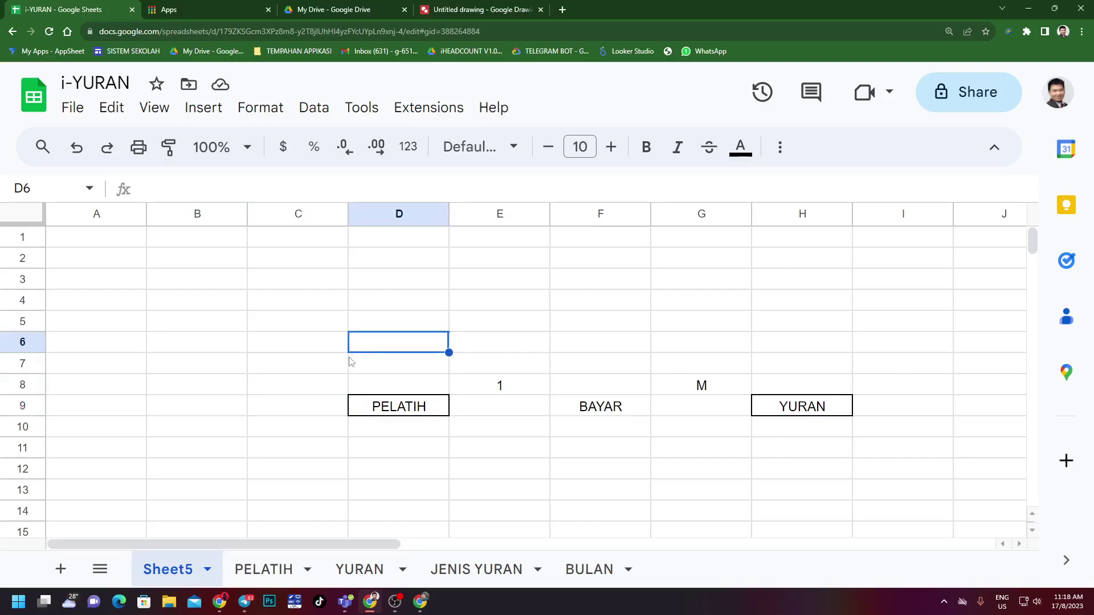
pyautogui.click(317, 368)
pyautogui.click(313, 426)
pyautogui.click(308, 474)
pyautogui.click(307, 349)
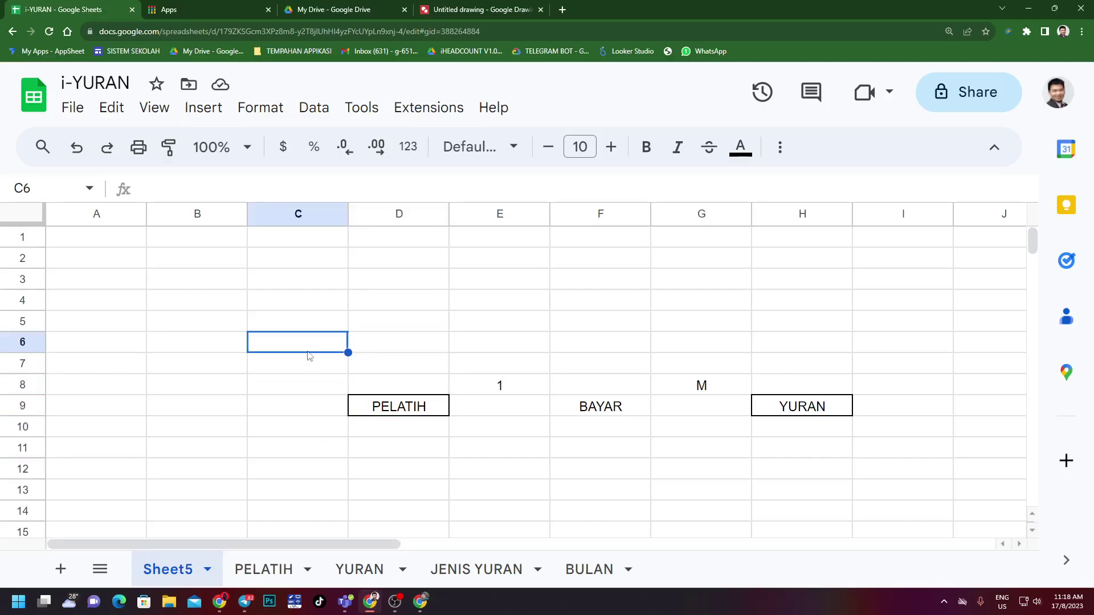
pyautogui.click(241, 409)
pyautogui.click(300, 450)
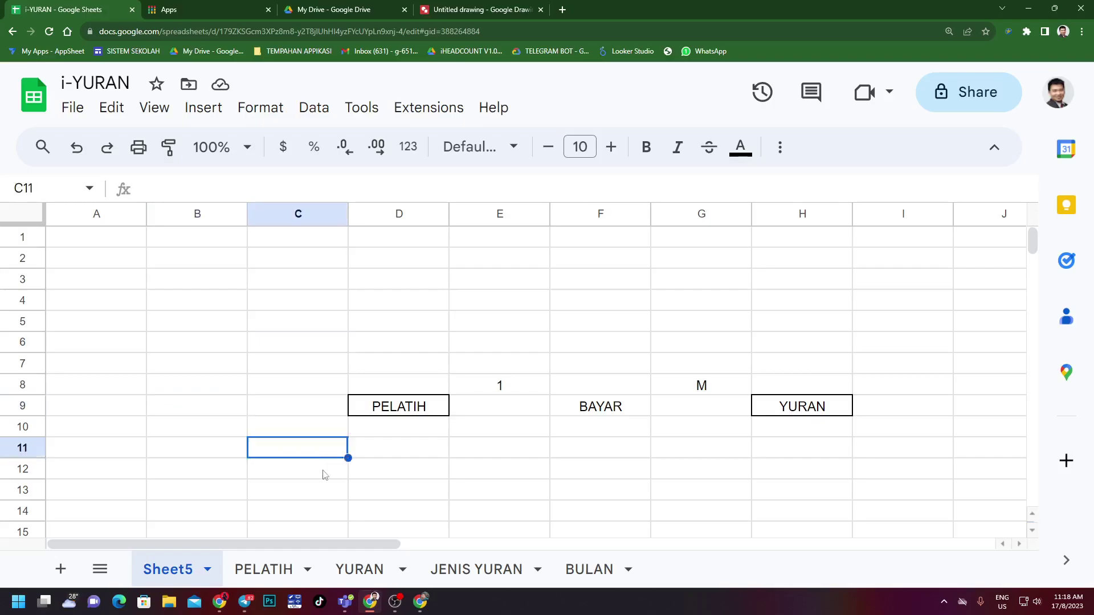
pyautogui.click(404, 490)
pyautogui.click(382, 365)
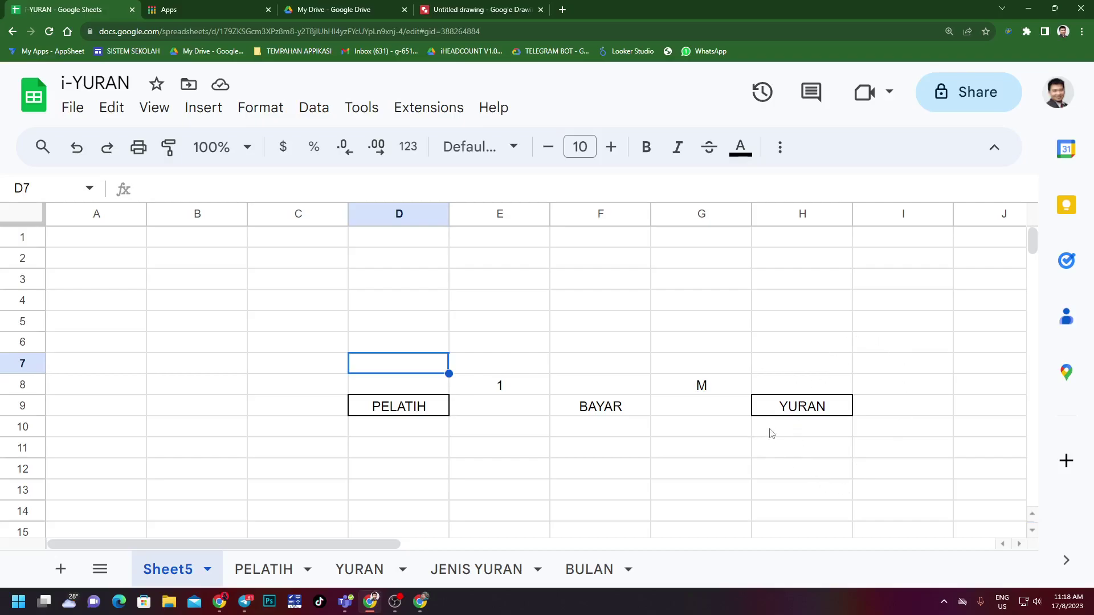
pyautogui.click(802, 349)
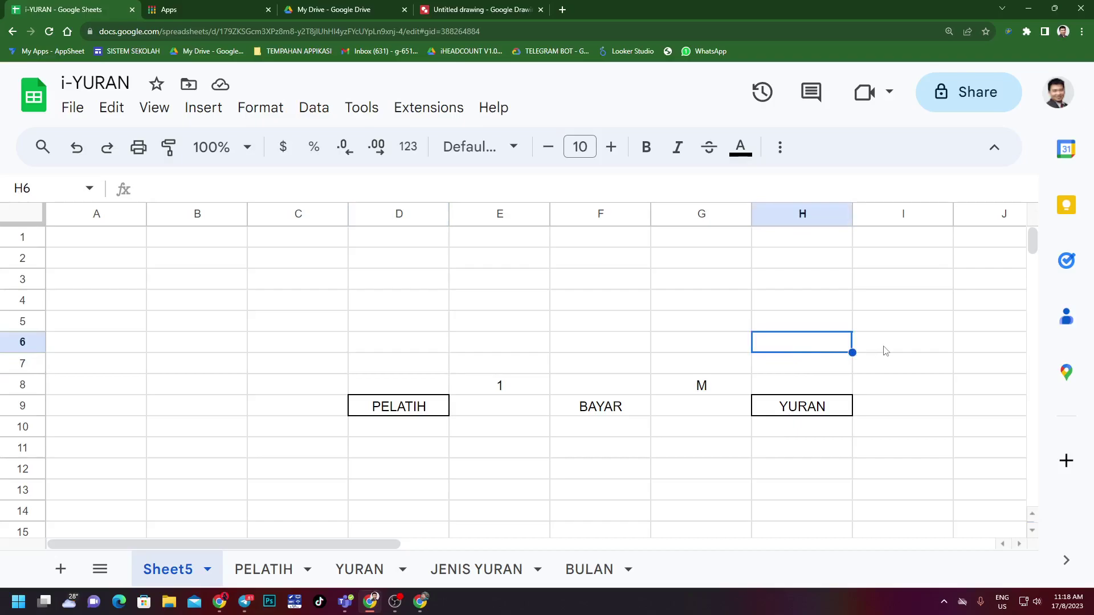
pyautogui.click(911, 368)
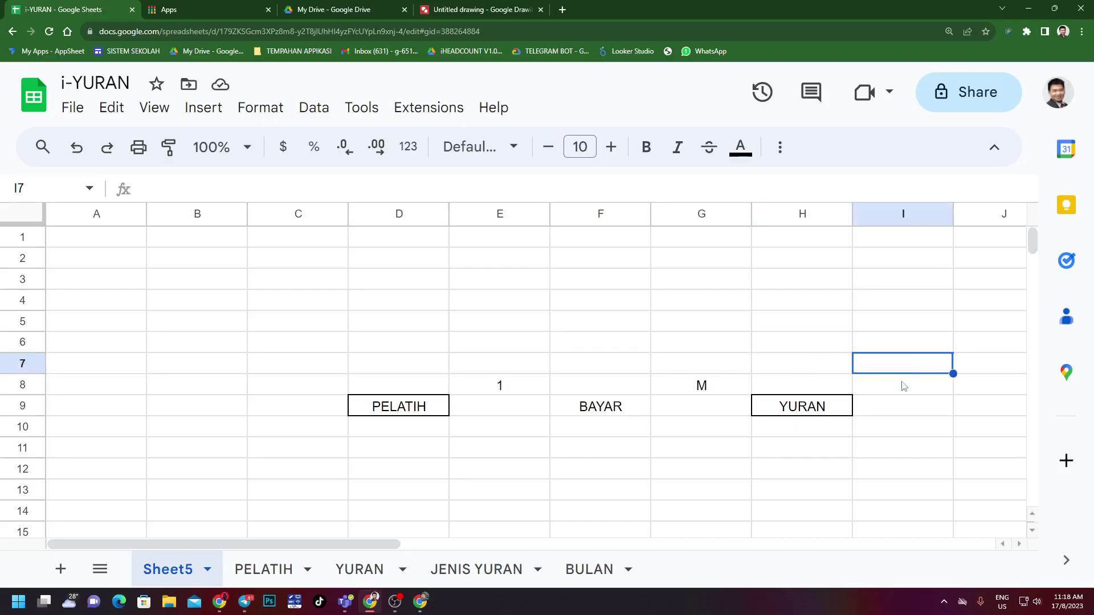
pyautogui.click(905, 427)
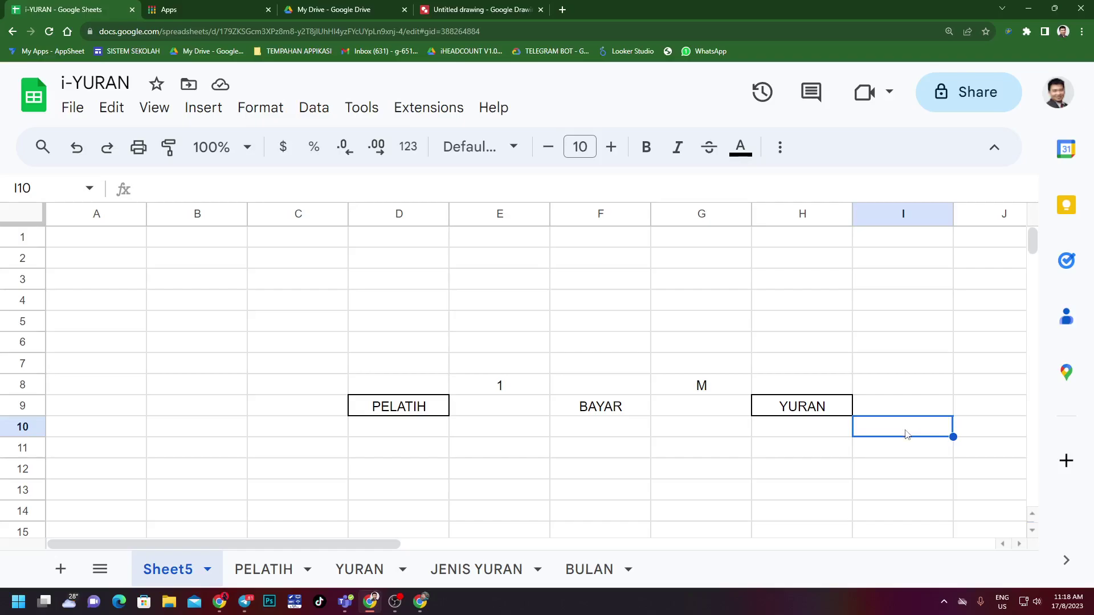
pyautogui.click(876, 478)
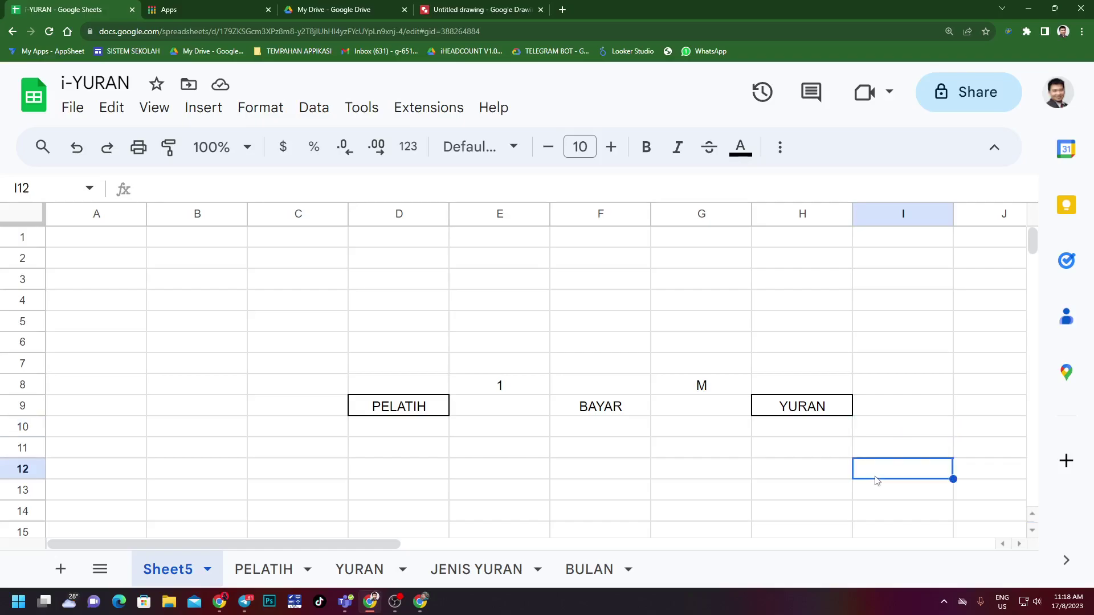
pyautogui.click(786, 478)
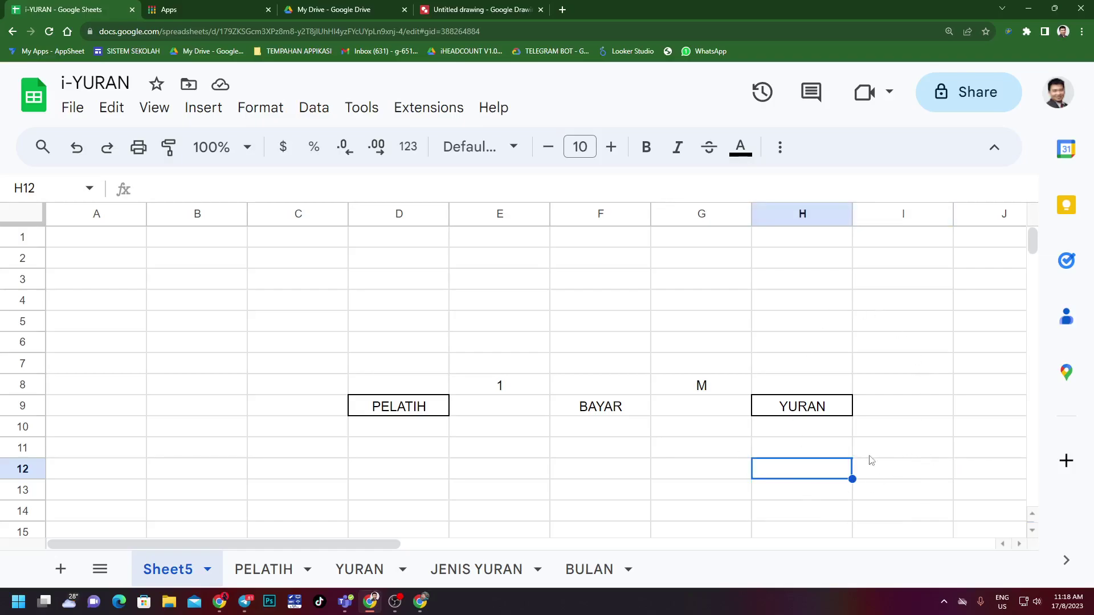
# Examine the one-to-many BAYAR relationship between the PELATIH and YURAN boxes on Sheet5.
pyautogui.click(443, 415)
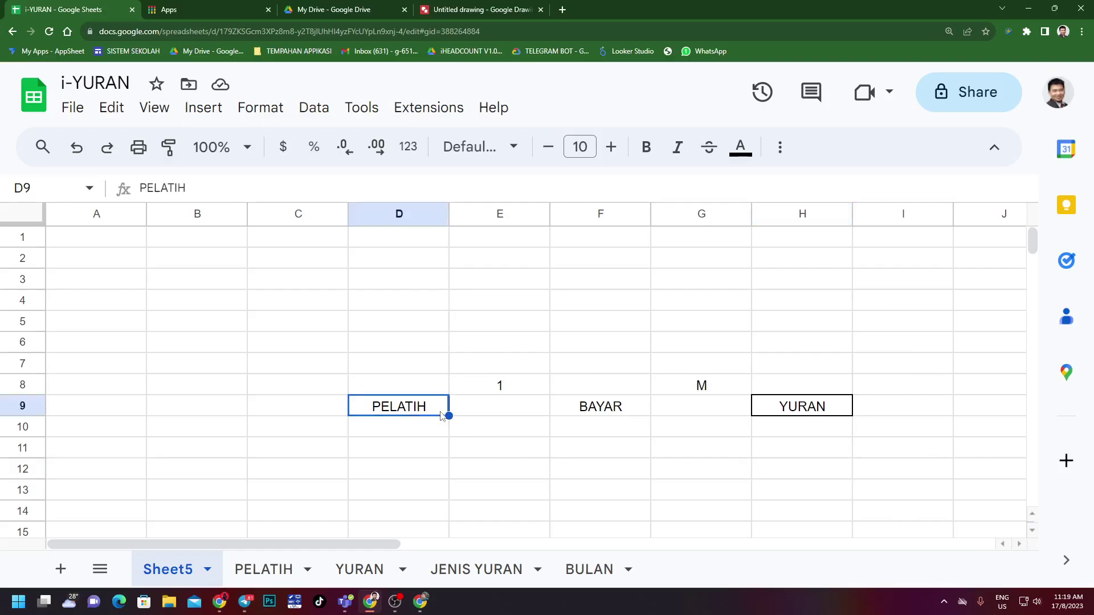
pyautogui.click(785, 407)
pyautogui.click(432, 405)
pyautogui.click(760, 415)
pyautogui.click(401, 407)
pyautogui.click(401, 366)
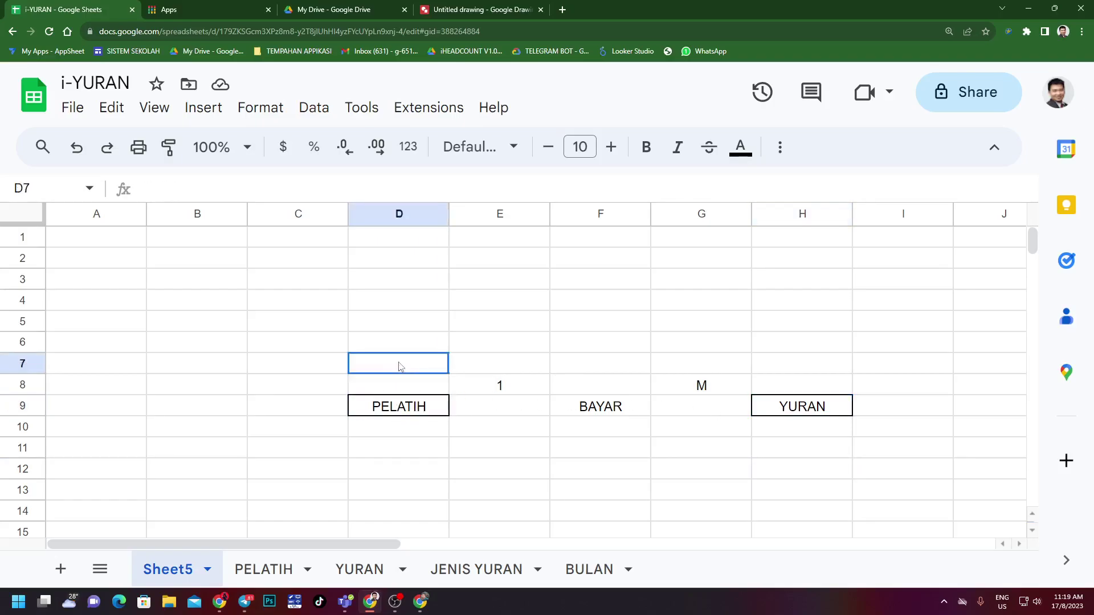
pyautogui.click(782, 407)
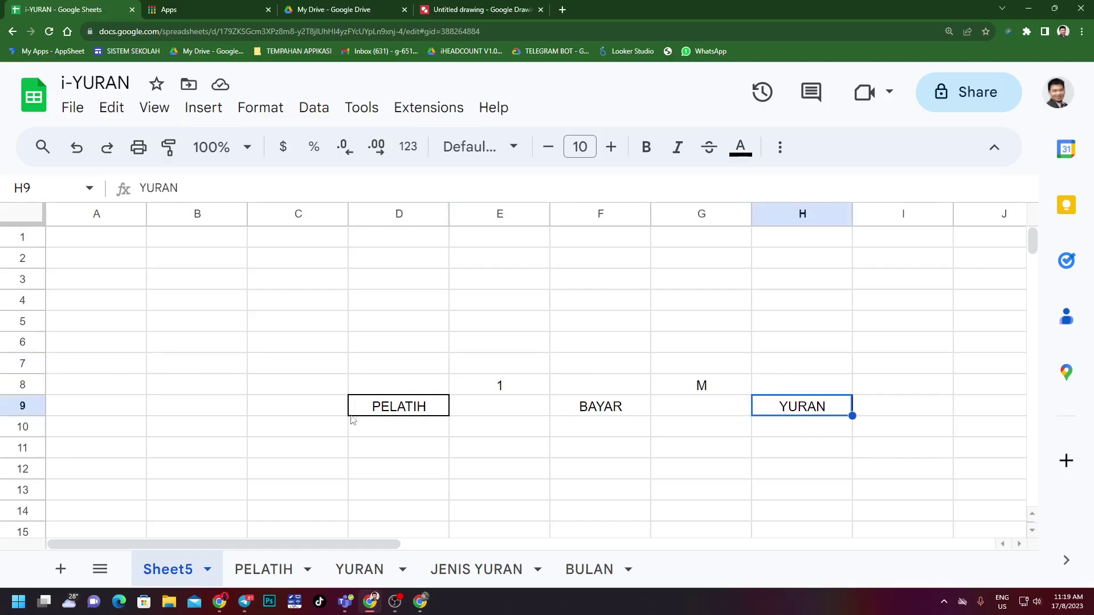
pyautogui.click(367, 409)
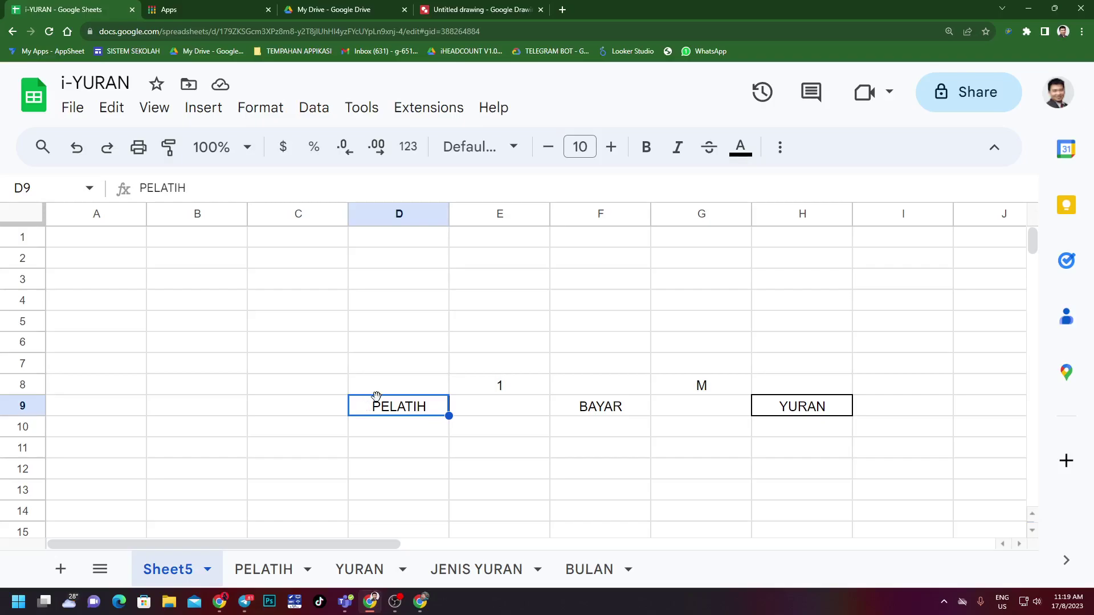
pyautogui.click(768, 416)
# Enter the label ID PELATIH in cell D6, above the PELATIH box.
pyautogui.click(410, 356)
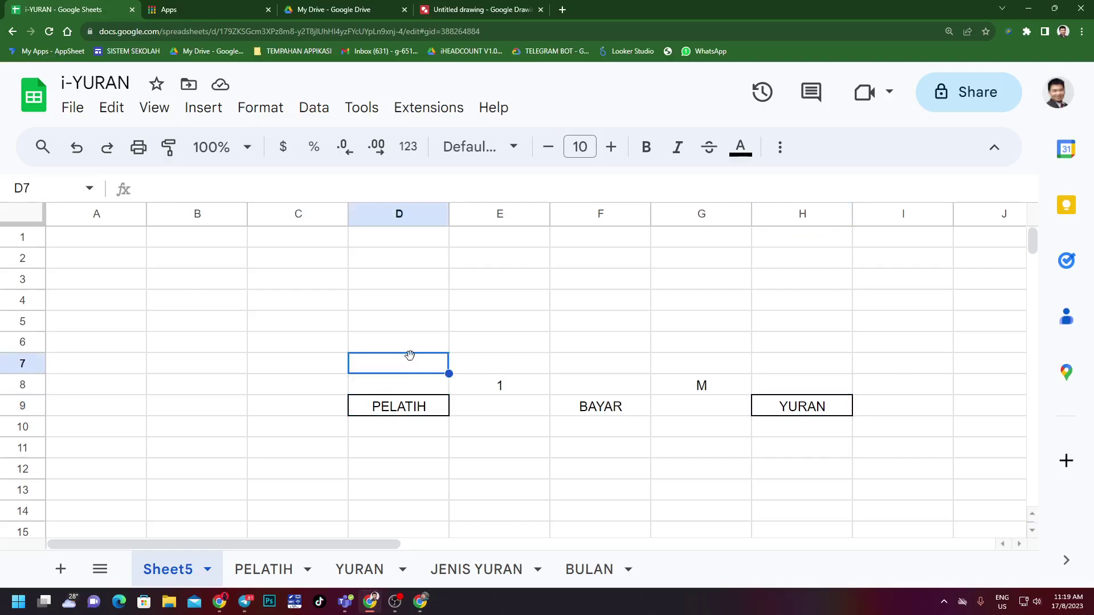
pyautogui.click(367, 336)
pyautogui.write('ID PELATIH')
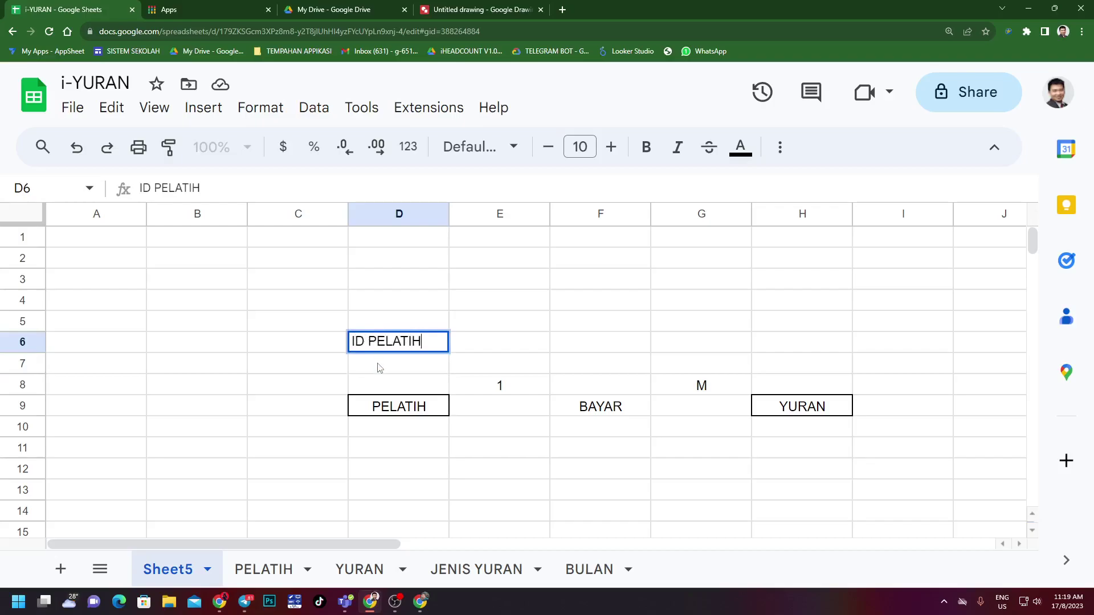
pyautogui.press('Return')
pyautogui.click(379, 350)
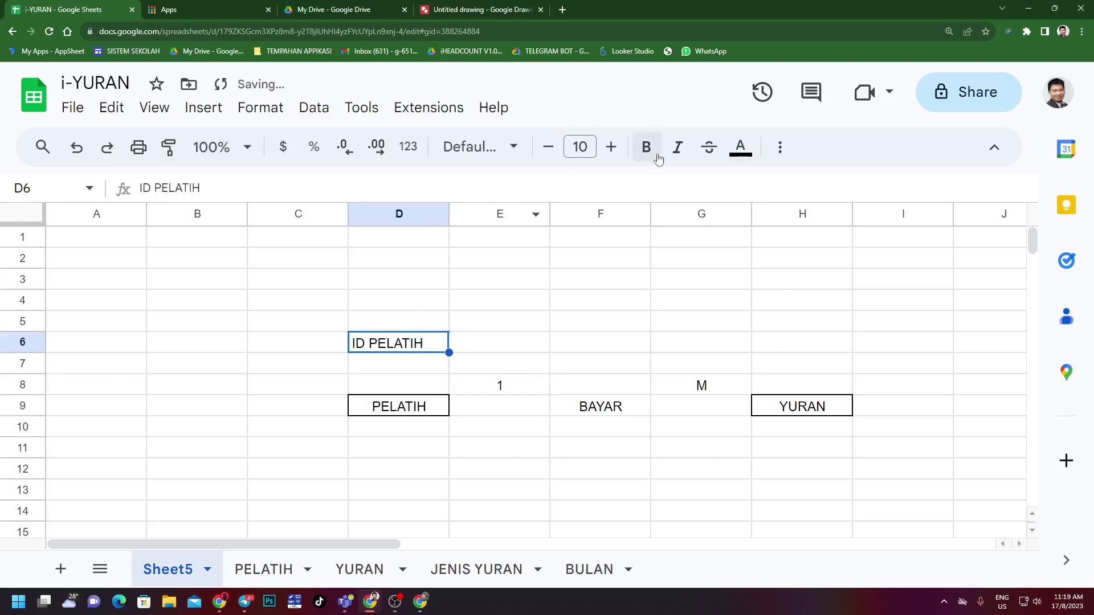
pyautogui.click(780, 148)
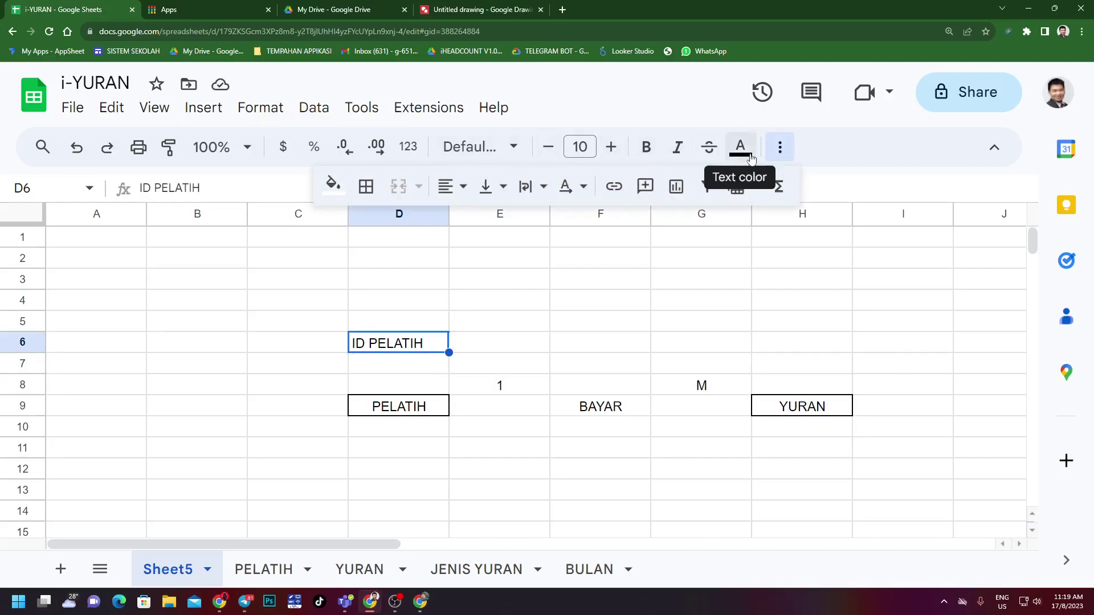
pyautogui.click(709, 148)
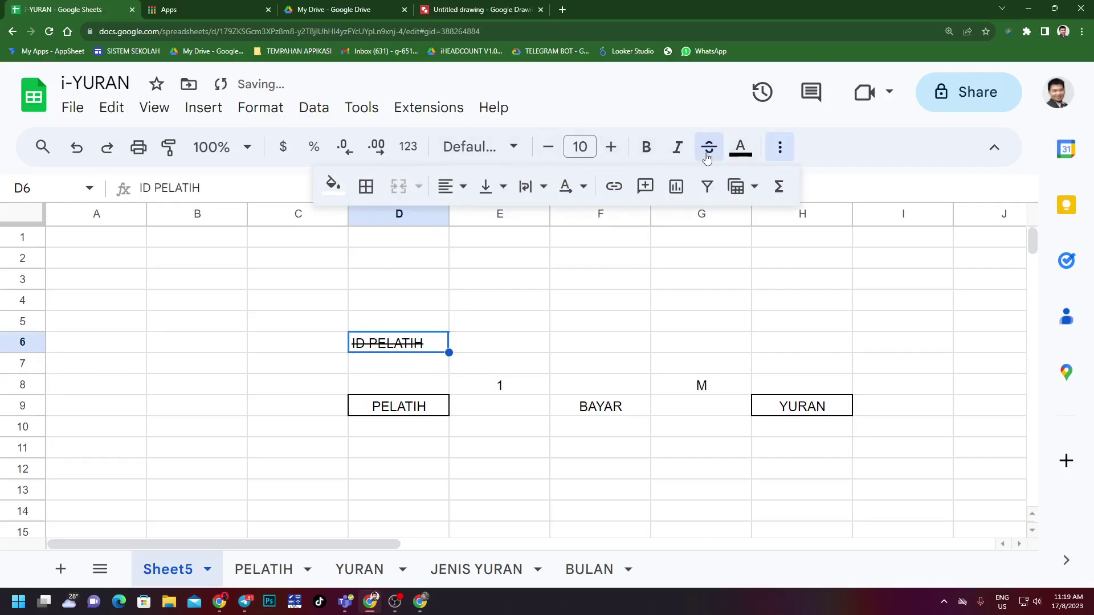
pyautogui.click(640, 320)
pyautogui.hotkey('ctrl', 'z')
pyautogui.click(490, 388)
pyautogui.click(418, 349)
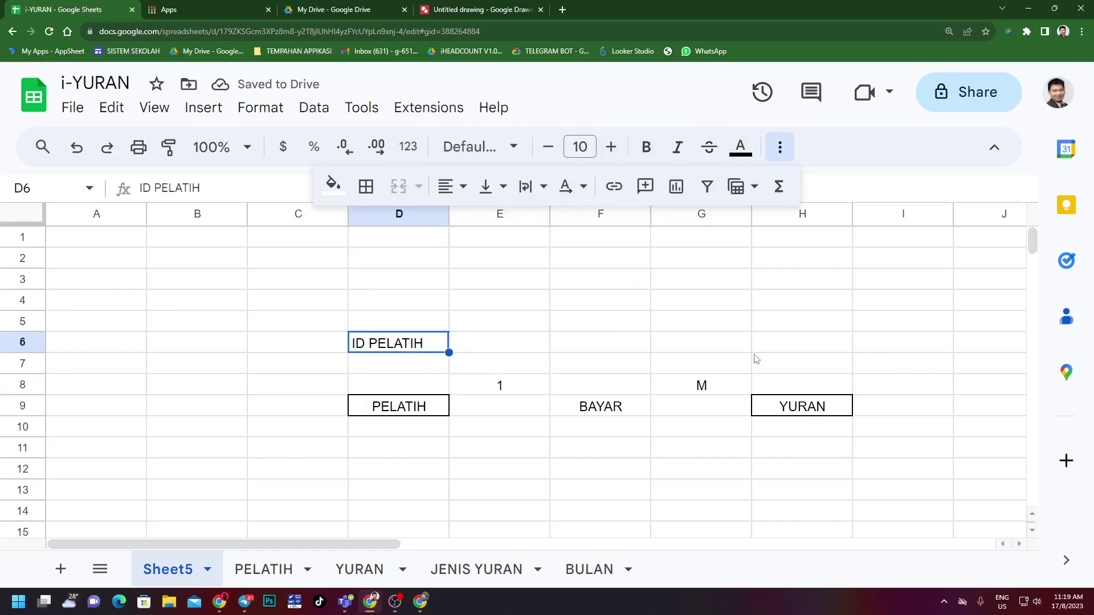
# Enter the label ID PELATIH in cell I6, near the YURAN box.
pyautogui.click(843, 349)
pyautogui.click(899, 346)
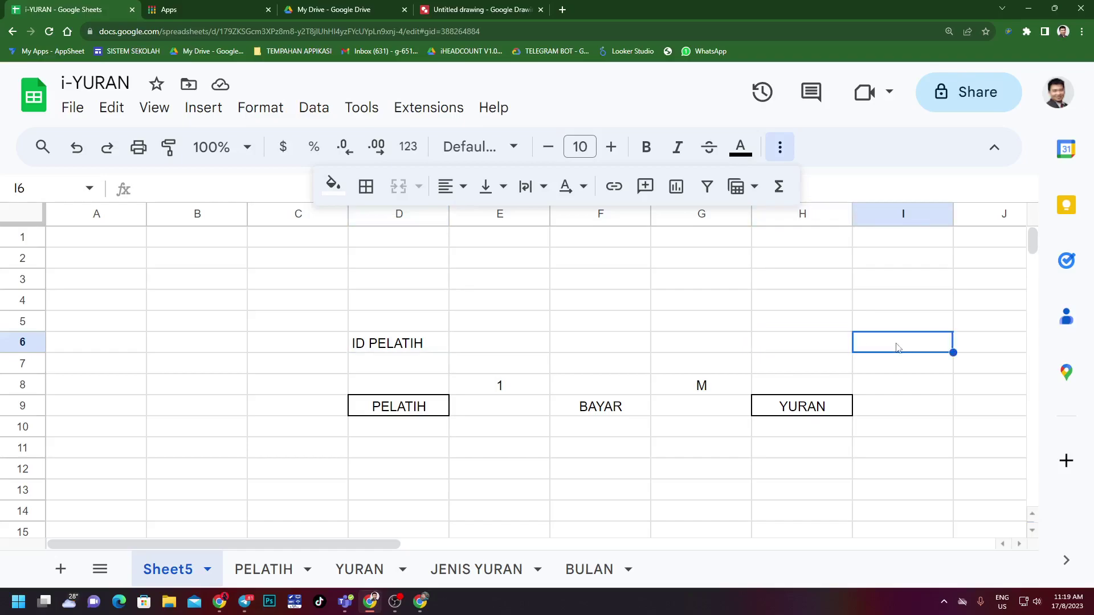
pyautogui.write('ID PEA')
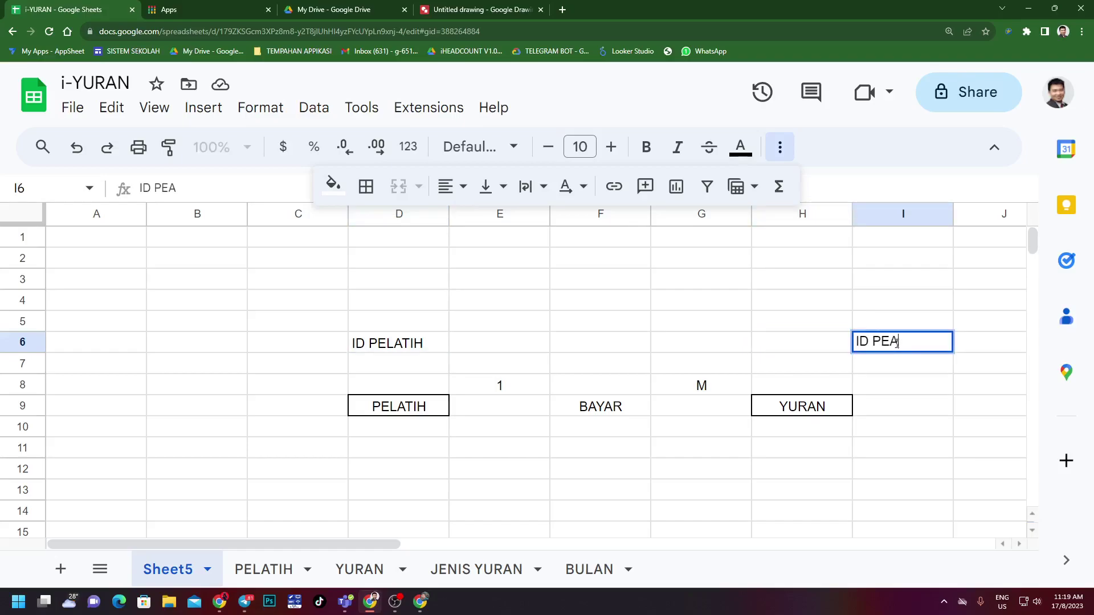
pyautogui.press('BackSpace')
pyautogui.write('LATIH')
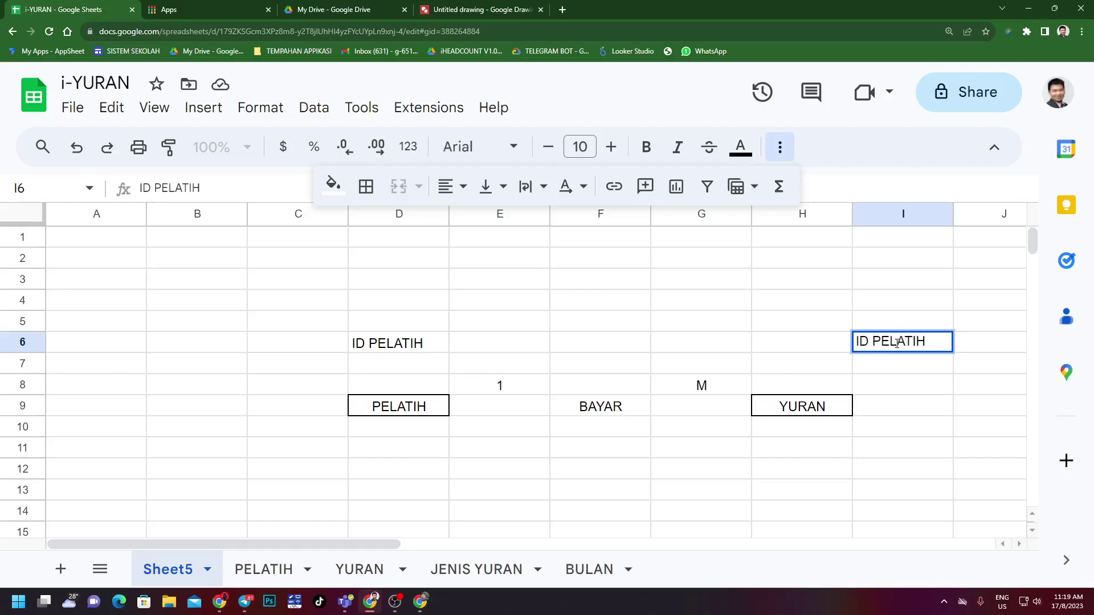
pyautogui.click(870, 378)
# Enter the label ID YURAN in cell H5, above the YURAN box.
pyautogui.click(828, 330)
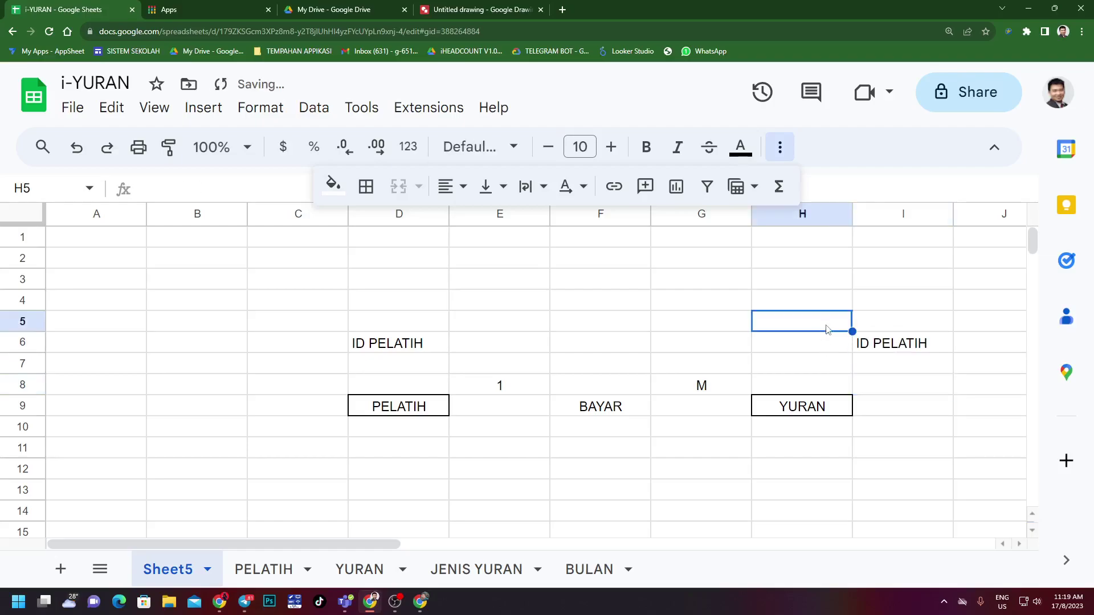
pyautogui.write('ID YURAN')
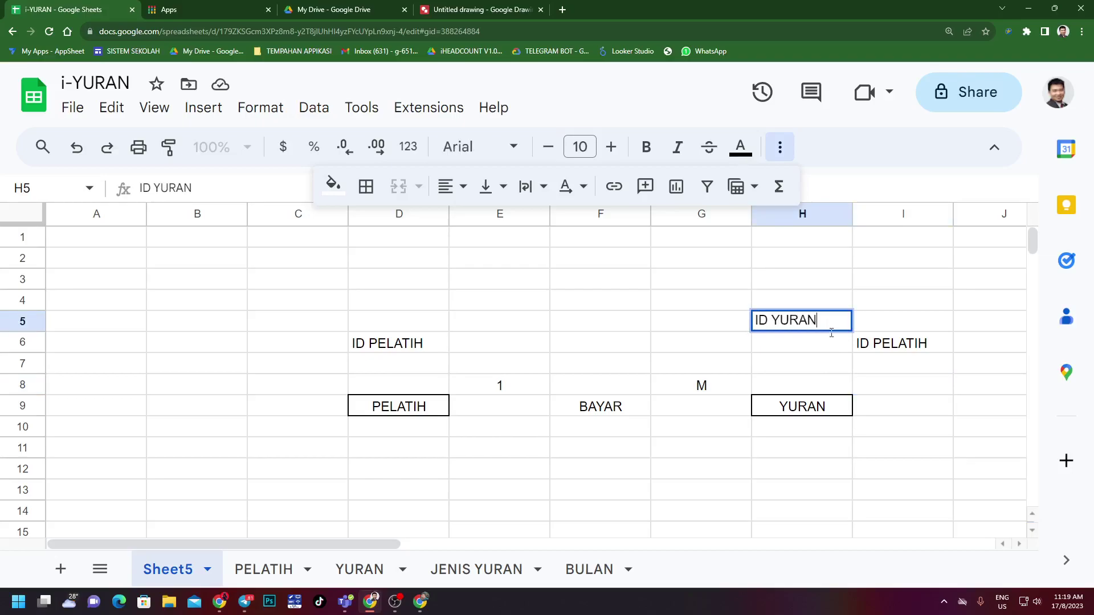
pyautogui.click(786, 361)
# Colour the ID PELATIH text in cell D6 red.
pyautogui.click(433, 348)
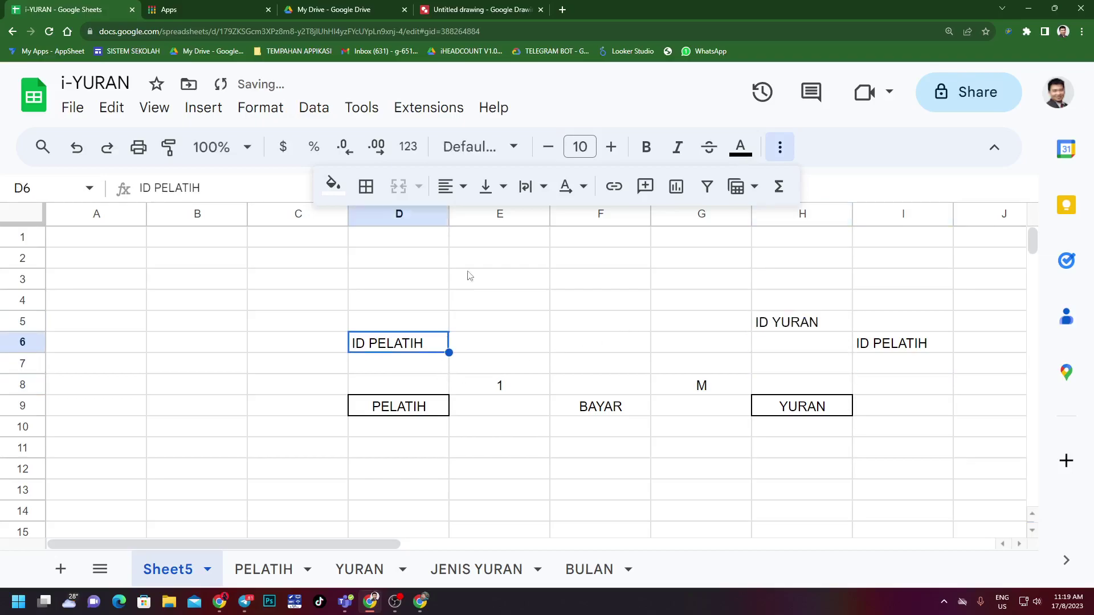
pyautogui.click(740, 148)
pyautogui.click(766, 238)
pyautogui.click(577, 324)
pyautogui.click(381, 413)
# Colour the ID YURAN text in cell H5 red.
pyautogui.click(762, 326)
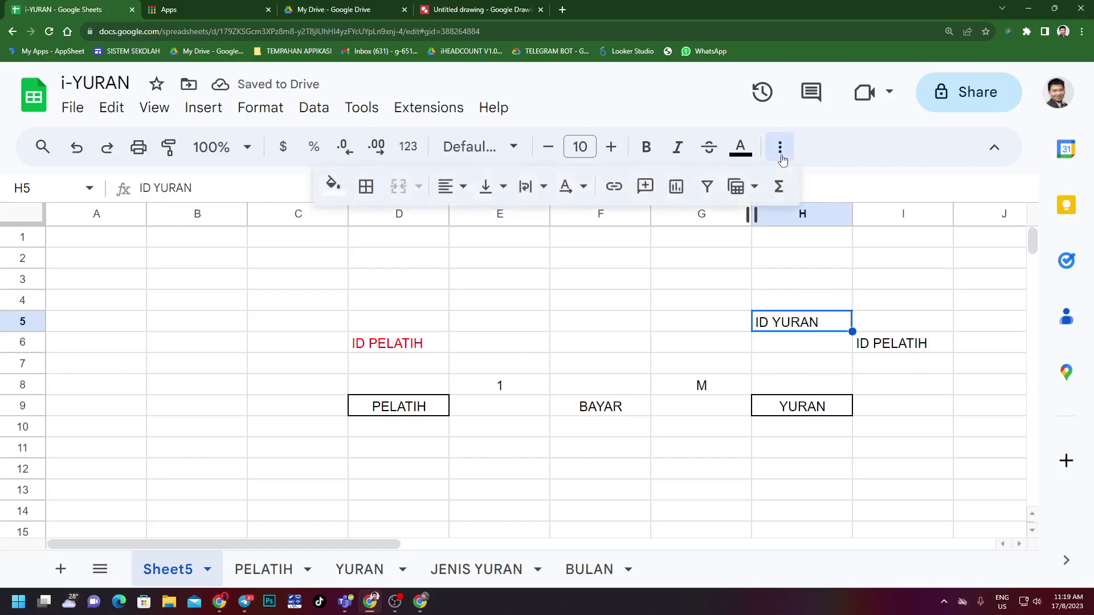
pyautogui.click(740, 148)
pyautogui.click(767, 237)
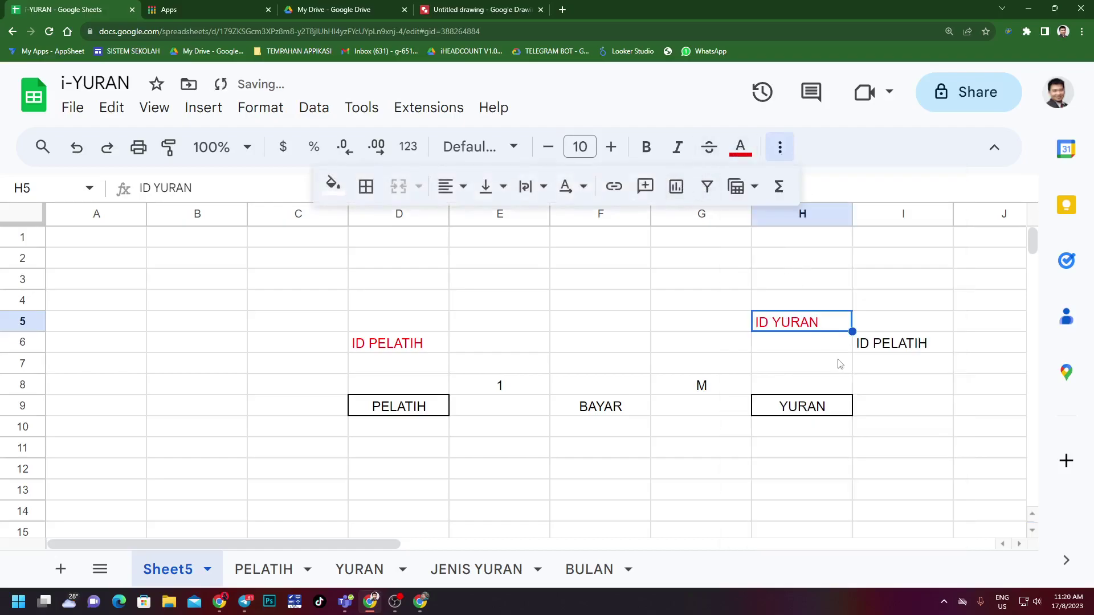
# Colour the ID PELATIH text in cell I6 green.
pyautogui.click(903, 361)
pyautogui.click(905, 343)
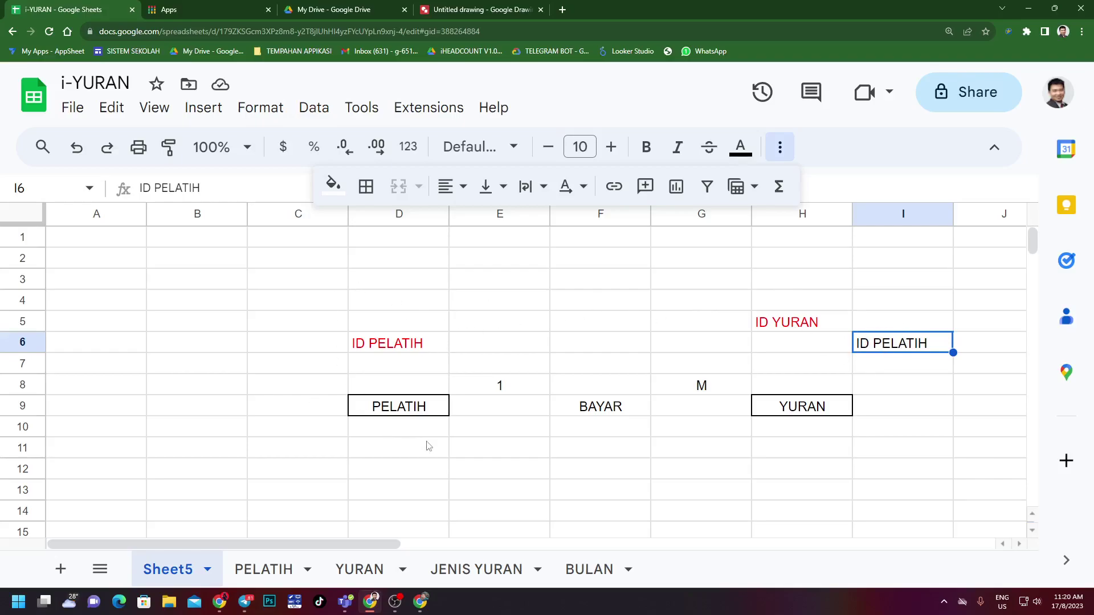
pyautogui.click(741, 147)
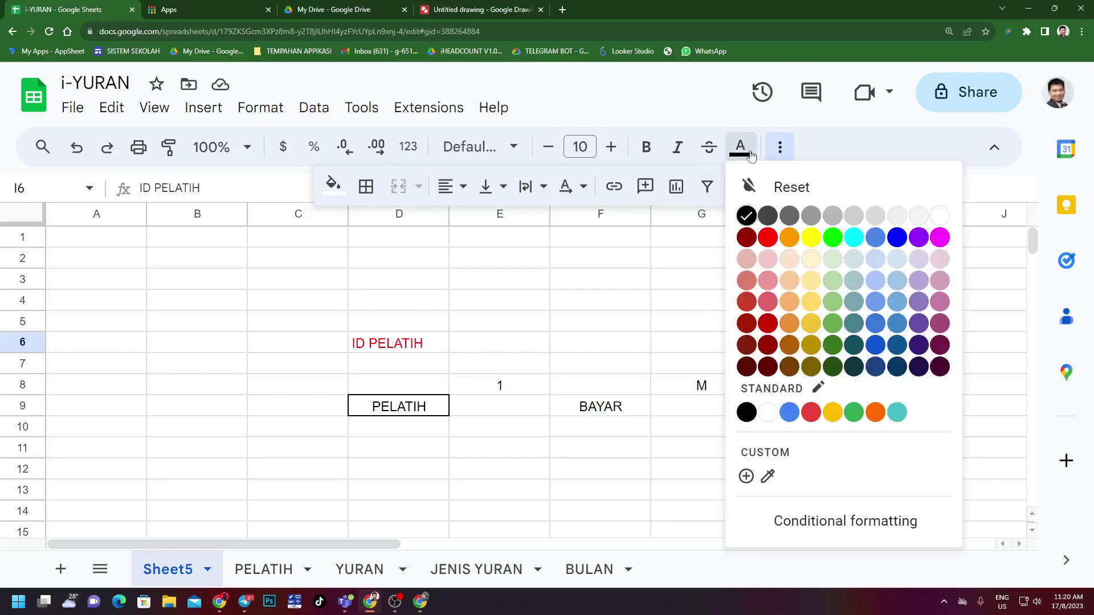
pyautogui.click(832, 237)
pyautogui.click(938, 405)
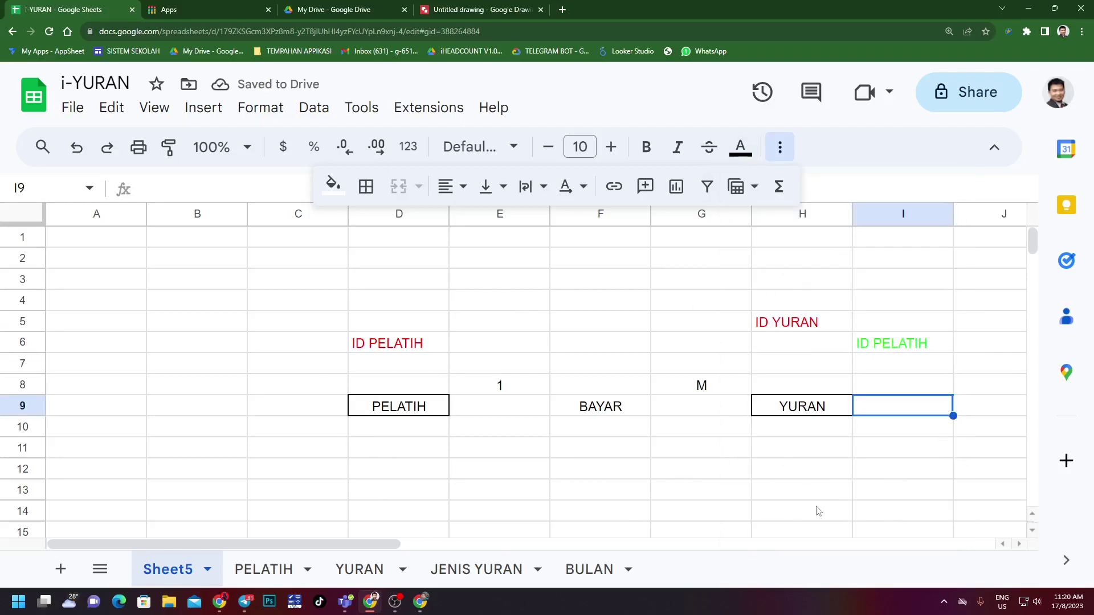
# Examine the ID labels in the diagram and compare them with the column headers on the PELATIH sheet.
pyautogui.click(822, 473)
pyautogui.click(912, 417)
pyautogui.click(735, 493)
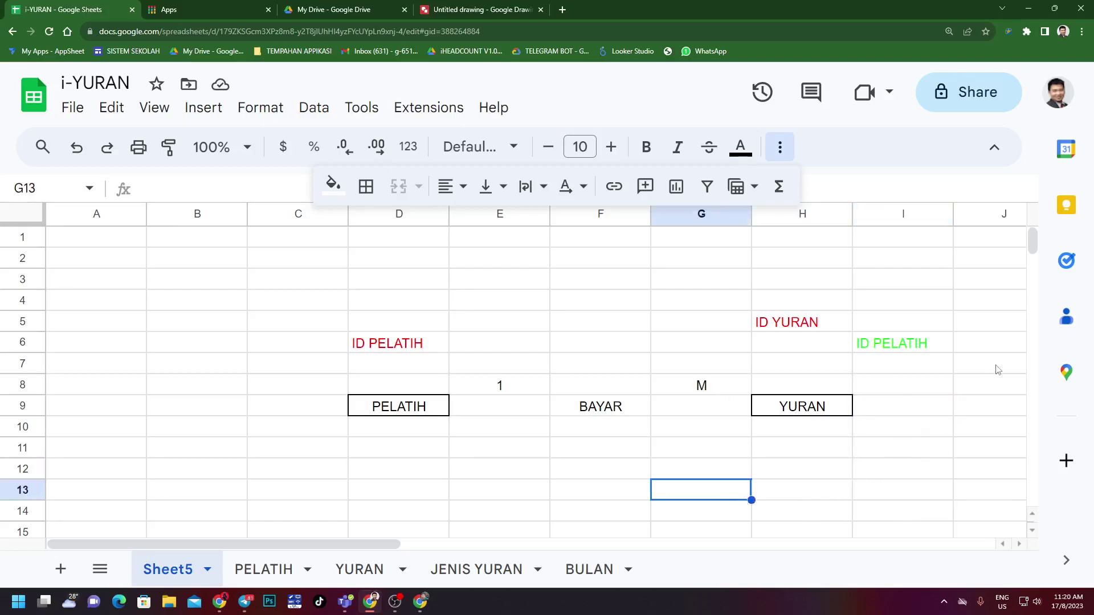
pyautogui.click(445, 346)
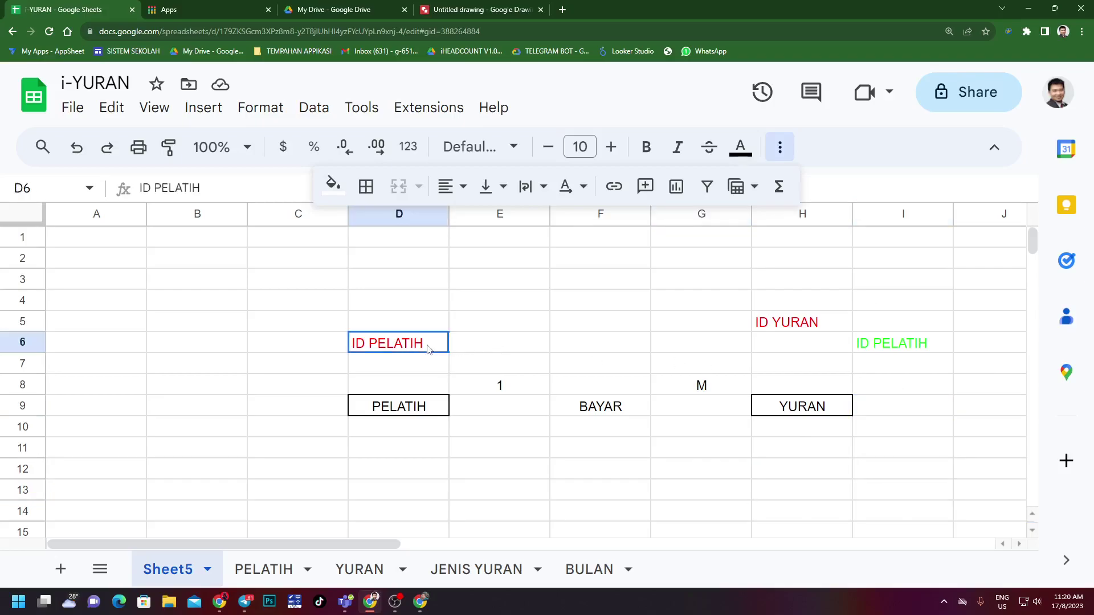
pyautogui.click(791, 325)
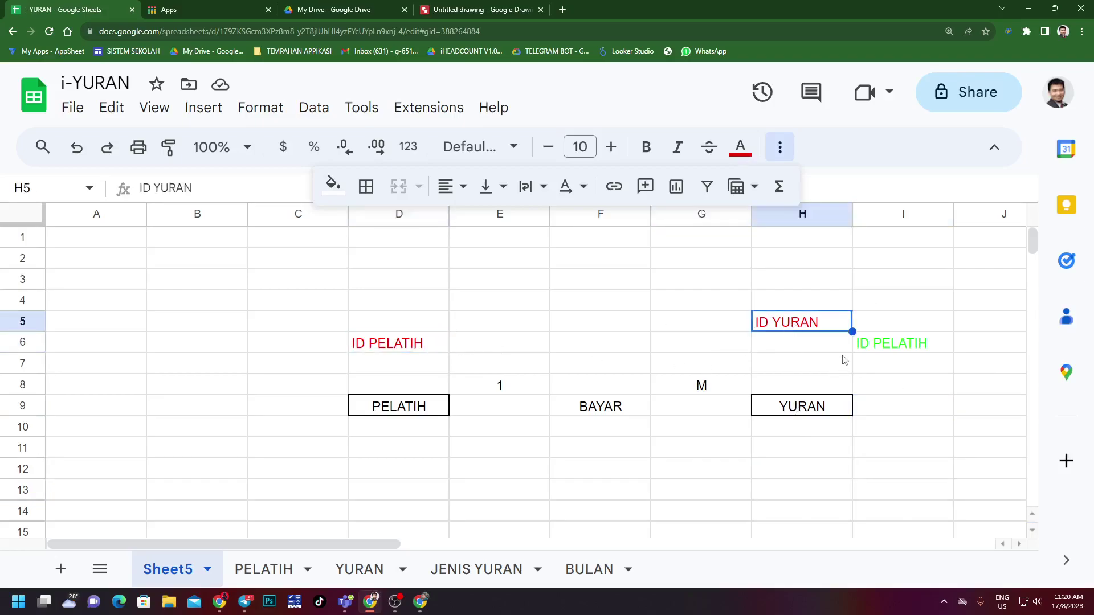
pyautogui.click(878, 346)
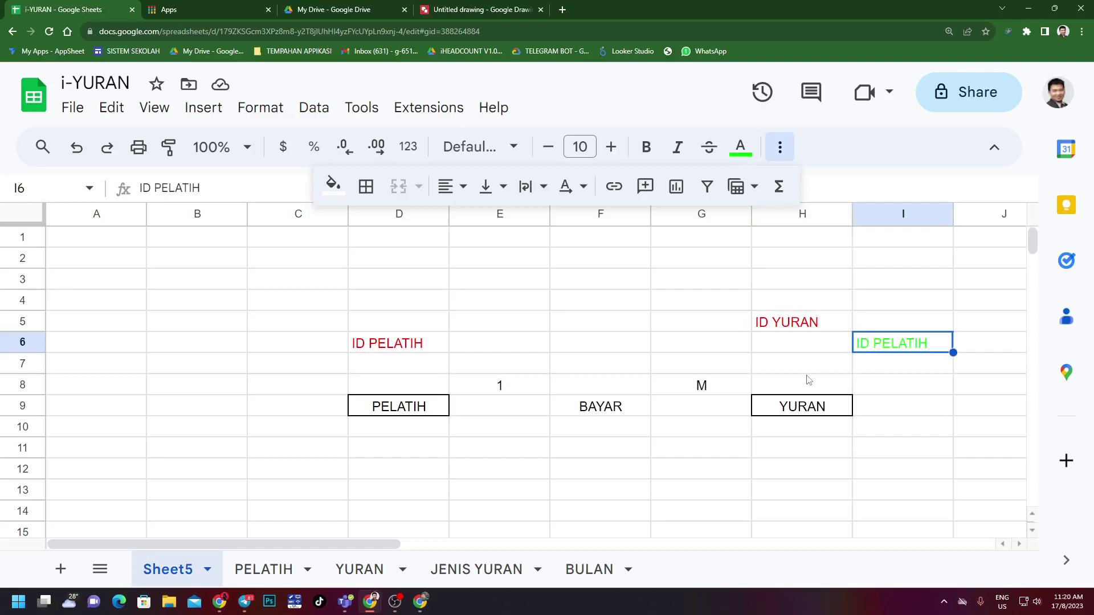
pyautogui.click(380, 405)
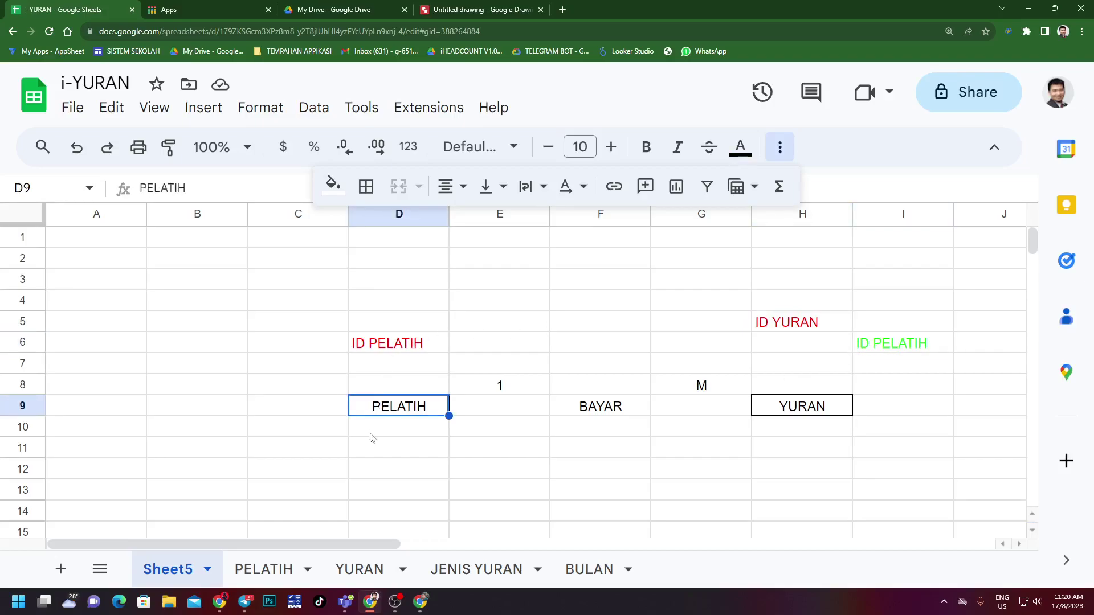
pyautogui.click(278, 575)
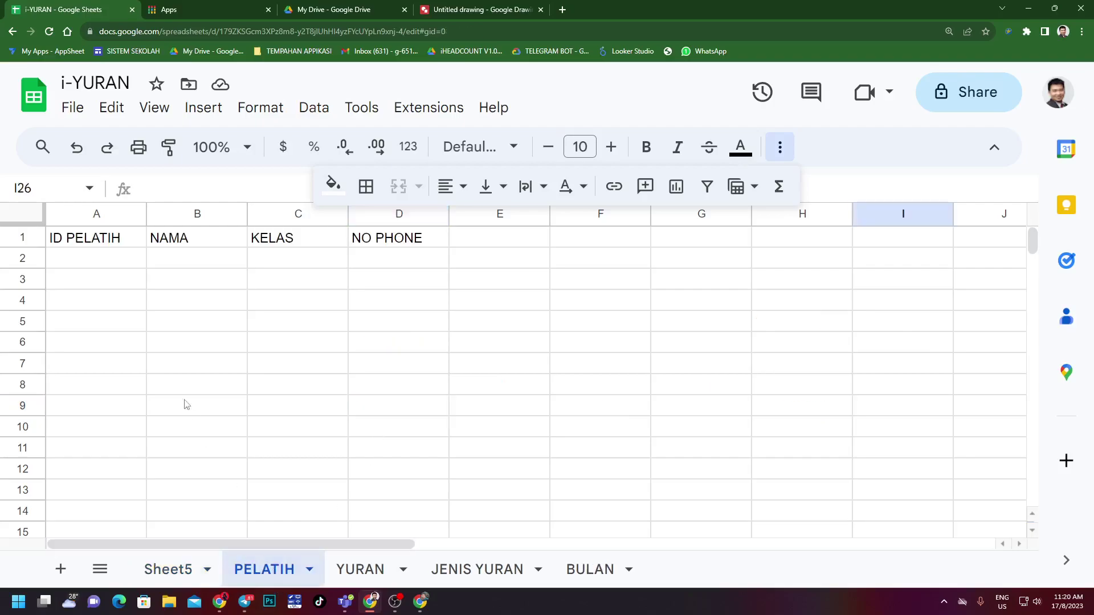
pyautogui.moveTo(112, 244); pyautogui.dragTo(376, 242)
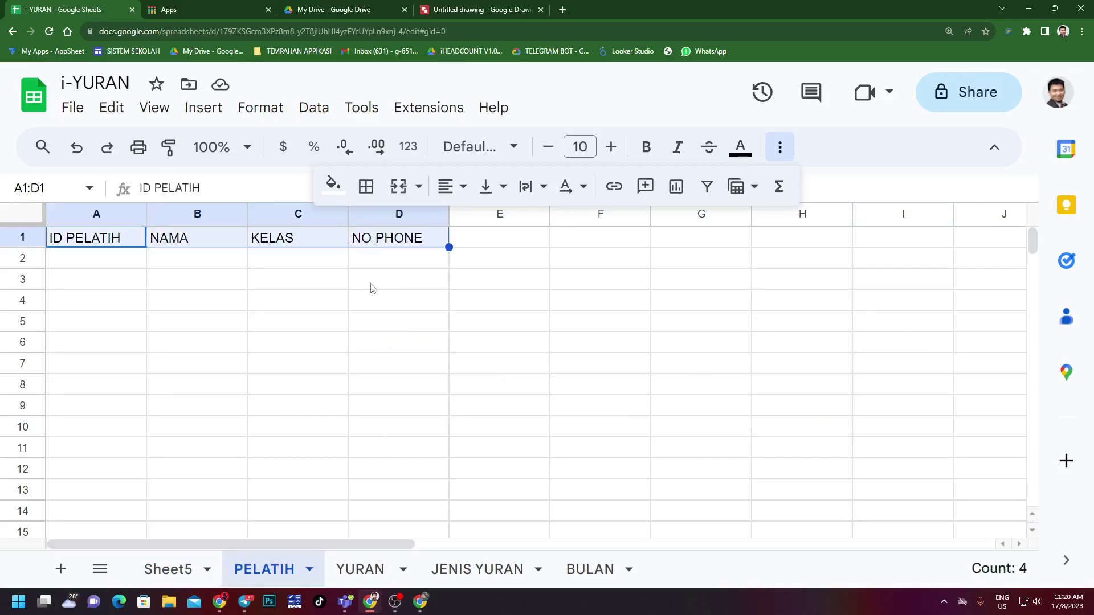
# On the YURAN sheet, colour the ID PELATIH header in cell B1 green.
pyautogui.click(353, 572)
pyautogui.moveTo(126, 248); pyautogui.dragTo(201, 247)
pyautogui.click(211, 245)
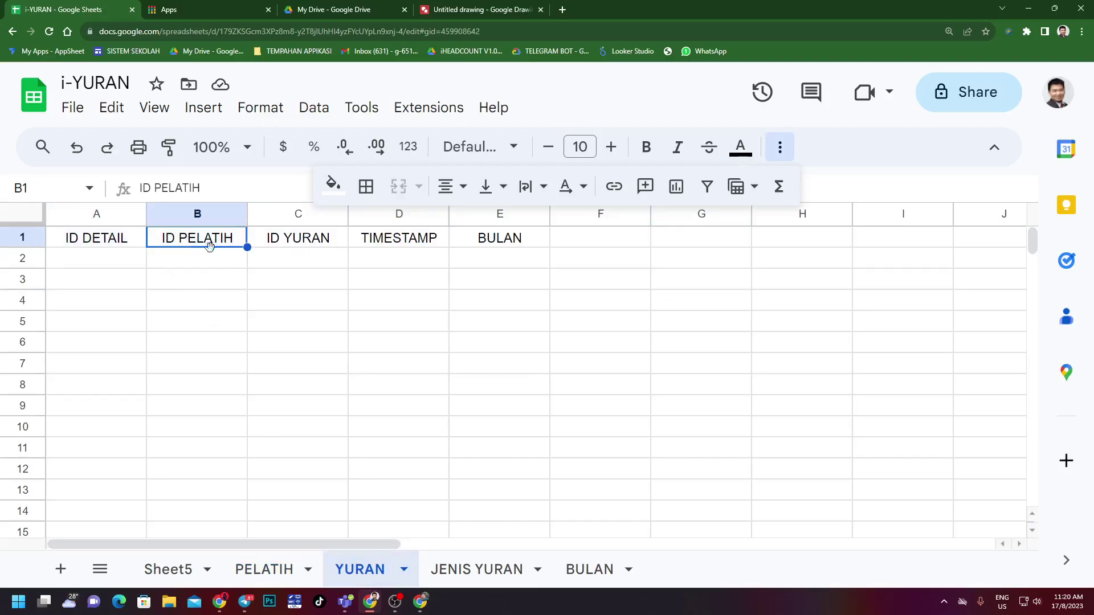
pyautogui.click(740, 148)
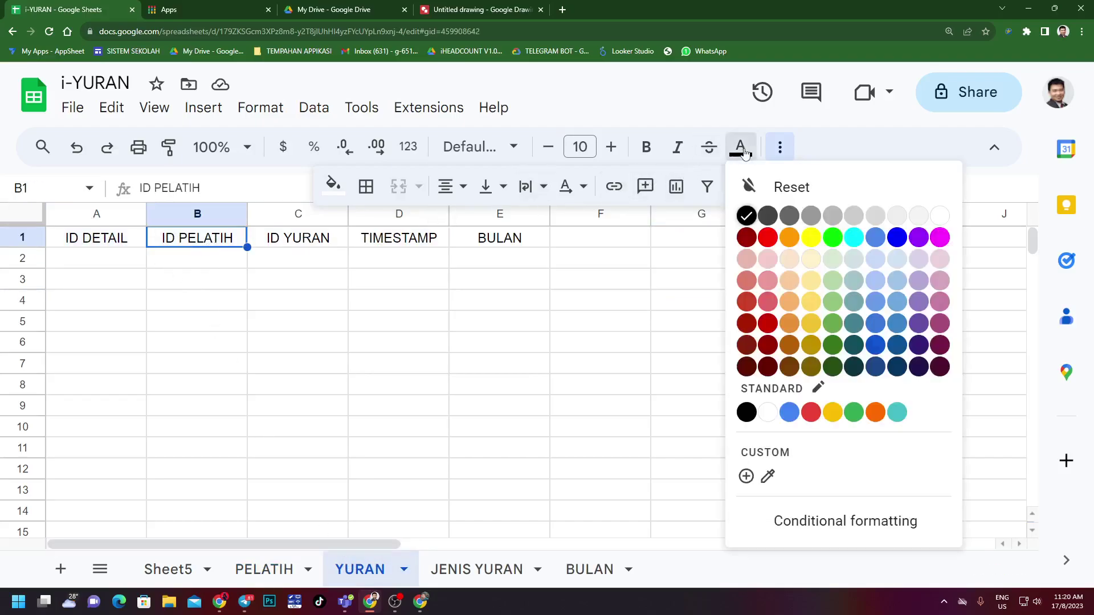
pyautogui.click(833, 237)
# Colour the ID DETAIL header in cell A1 of the YURAN sheet red.
pyautogui.press('Left')
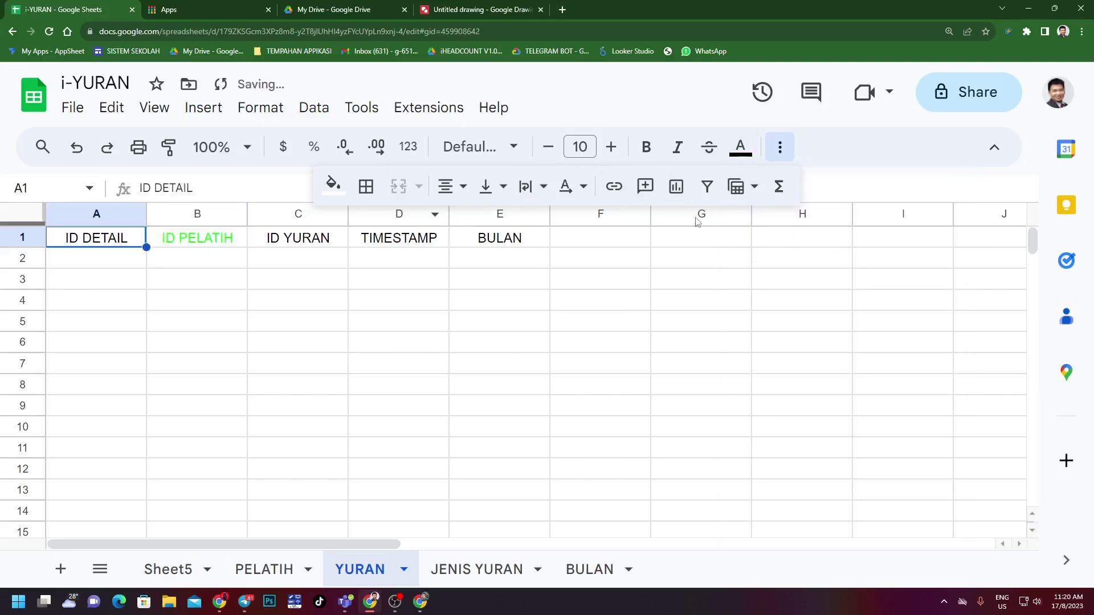
pyautogui.click(740, 148)
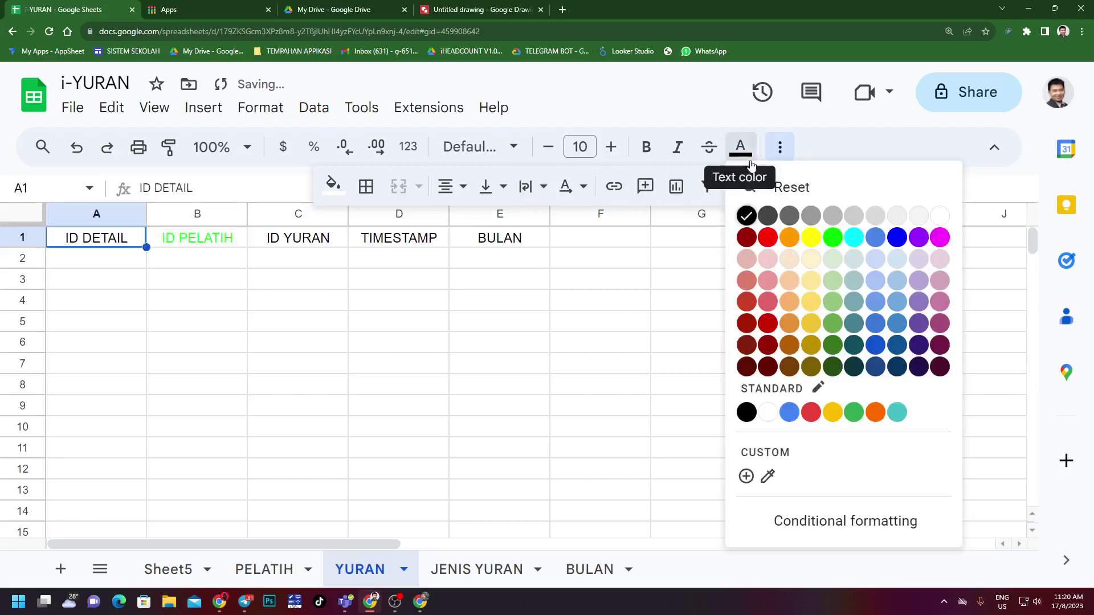
pyautogui.click(768, 238)
# On the PELATIH sheet, colour only the ID PELATIH header in cell A1 red.
pyautogui.click(278, 569)
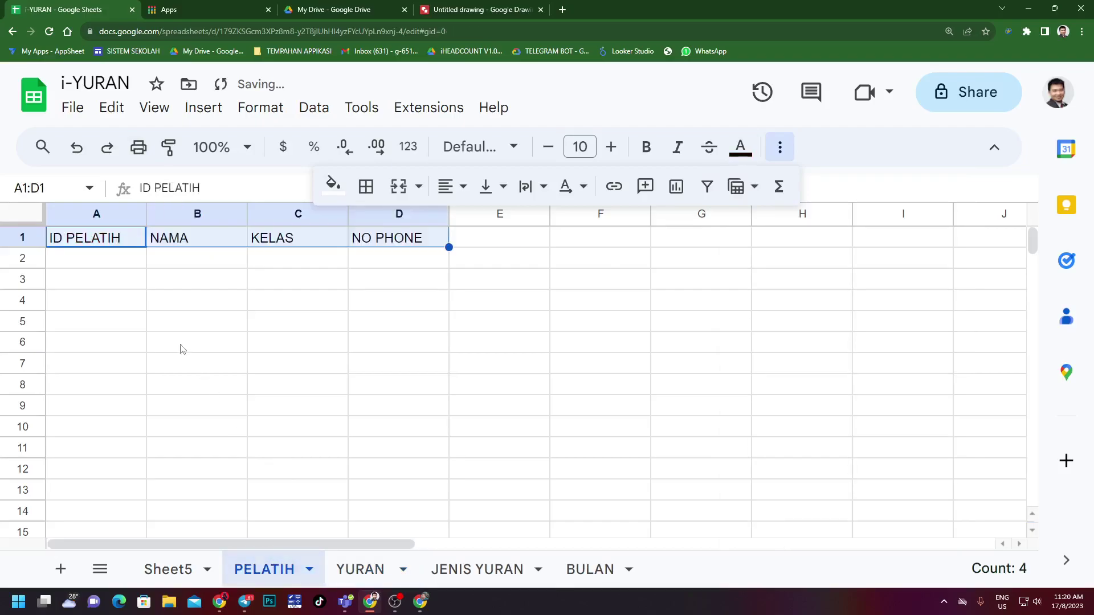
pyautogui.click(740, 148)
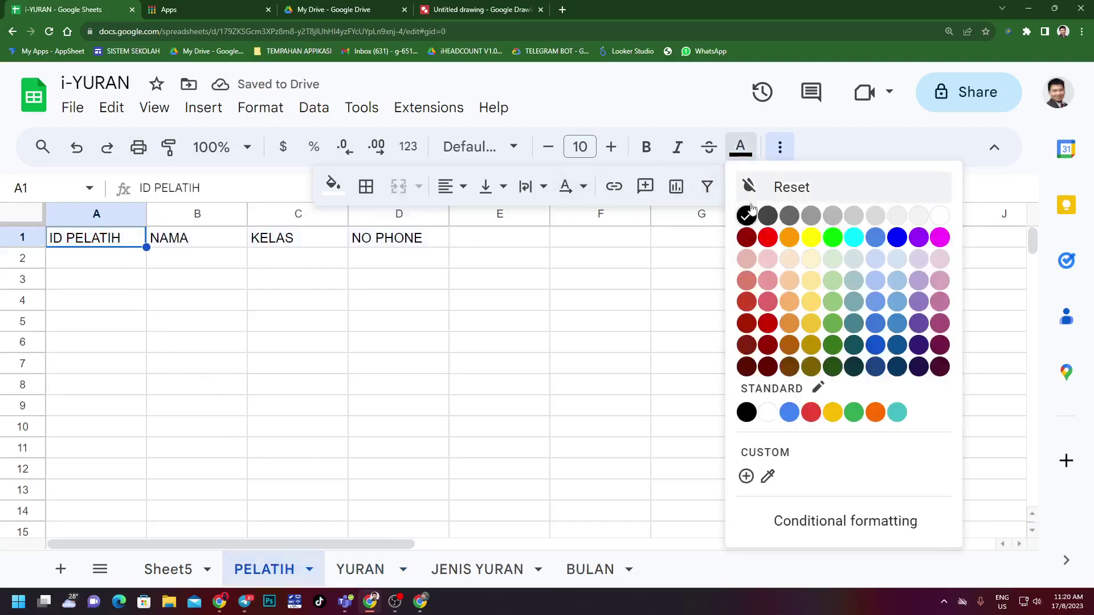
pyautogui.click(769, 238)
pyautogui.click(379, 324)
# Review the columns and entries of the PELATIH, YURAN, JENIS YURAN and BULAN sheets.
pyautogui.click(350, 572)
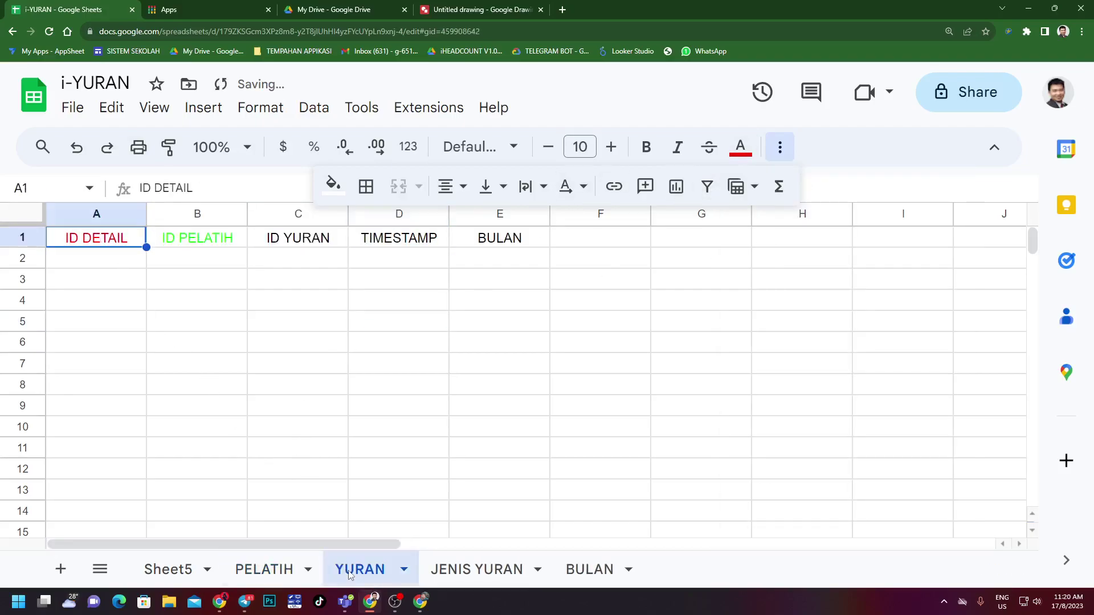
pyautogui.click(281, 570)
pyautogui.hotkey('ctrl', 'shift', 'pagedown')
pyautogui.click(288, 572)
pyautogui.click(391, 571)
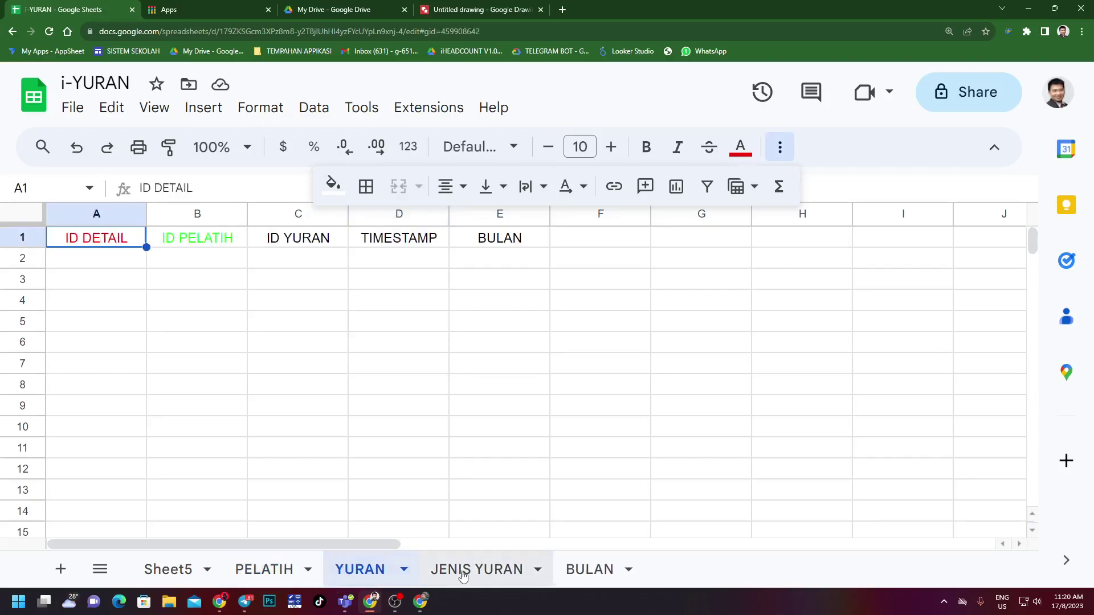
pyautogui.click(466, 572)
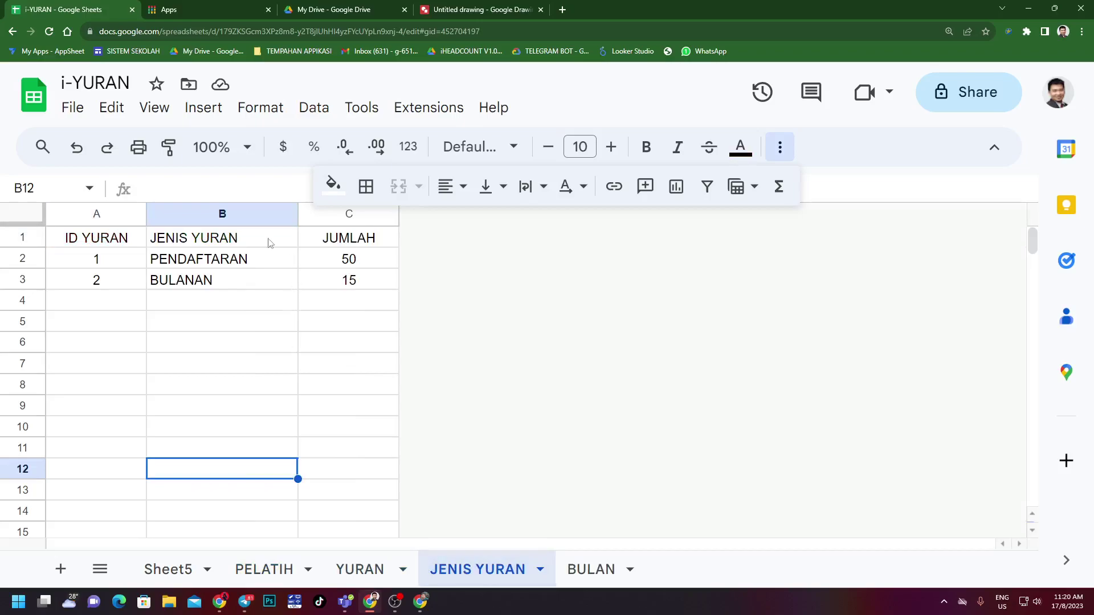
pyautogui.click(610, 564)
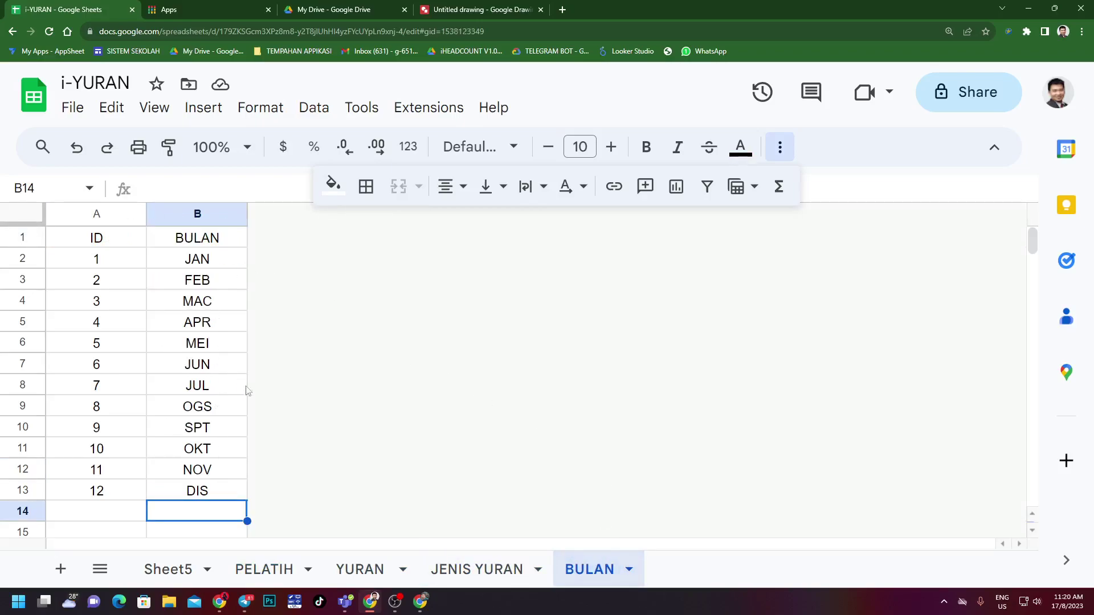
pyautogui.click(449, 571)
pyautogui.click(361, 570)
pyautogui.click(277, 569)
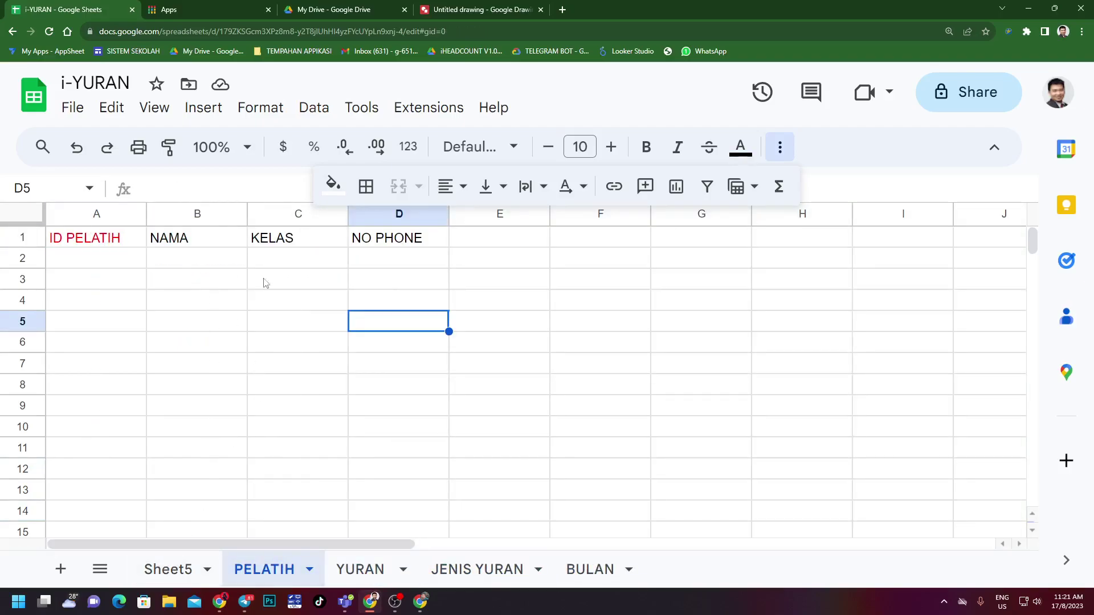
# Create an AppSheet app from the i-YURAN spreadsheet and continue to customizing it without a template.
pyautogui.click(430, 109)
pyautogui.moveTo(456, 253)
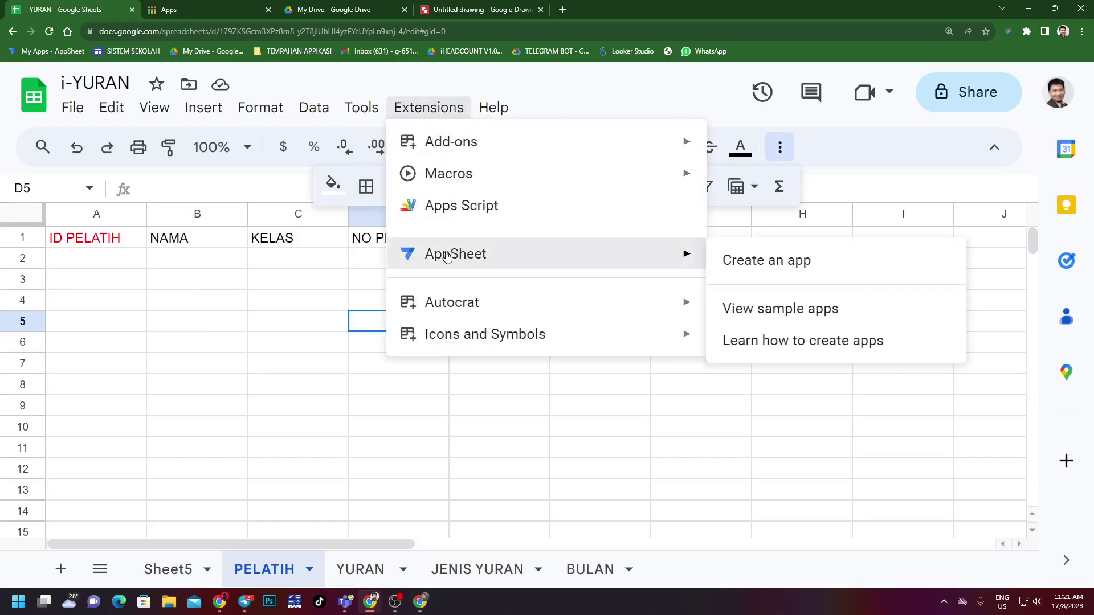
pyautogui.click(752, 260)
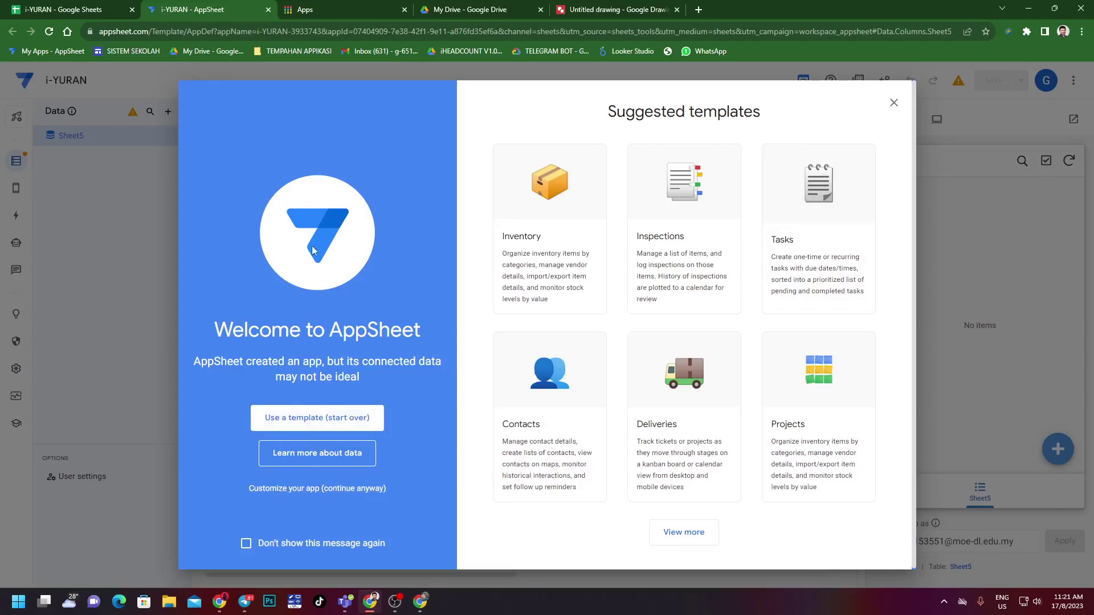
pyautogui.click(302, 489)
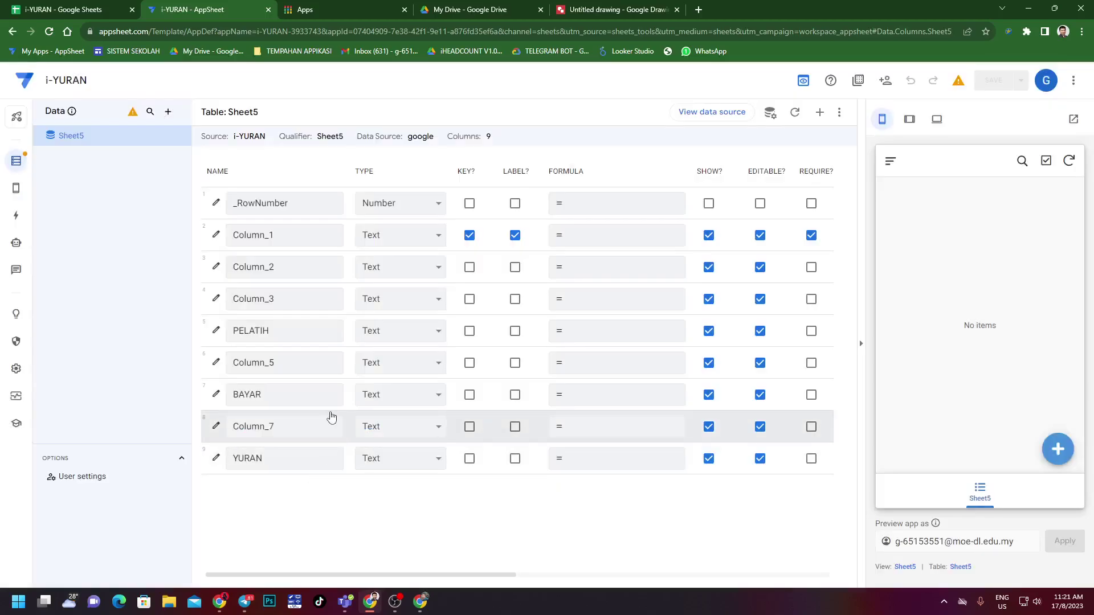
# Delete the Sheet5 table from the app's data.
pyautogui.moveTo(147, 135)
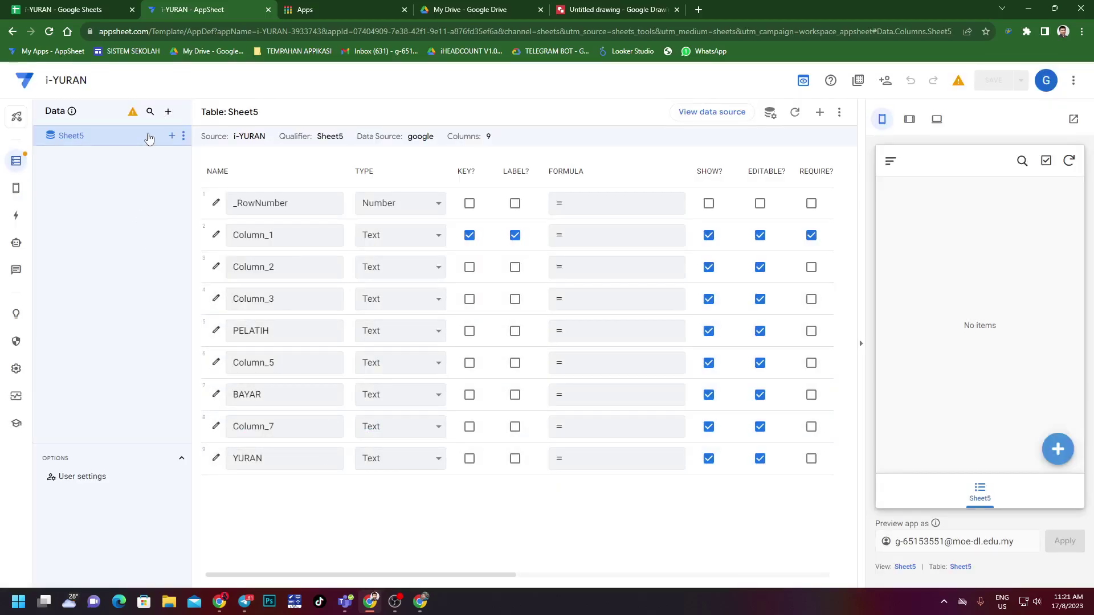
pyautogui.click(184, 137)
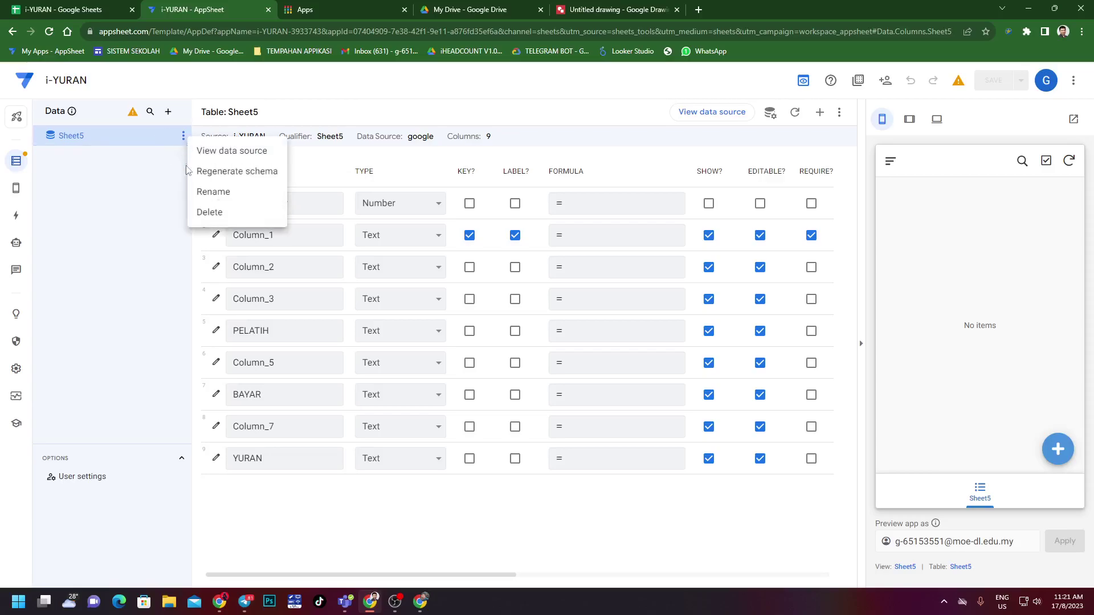
pyautogui.click(205, 210)
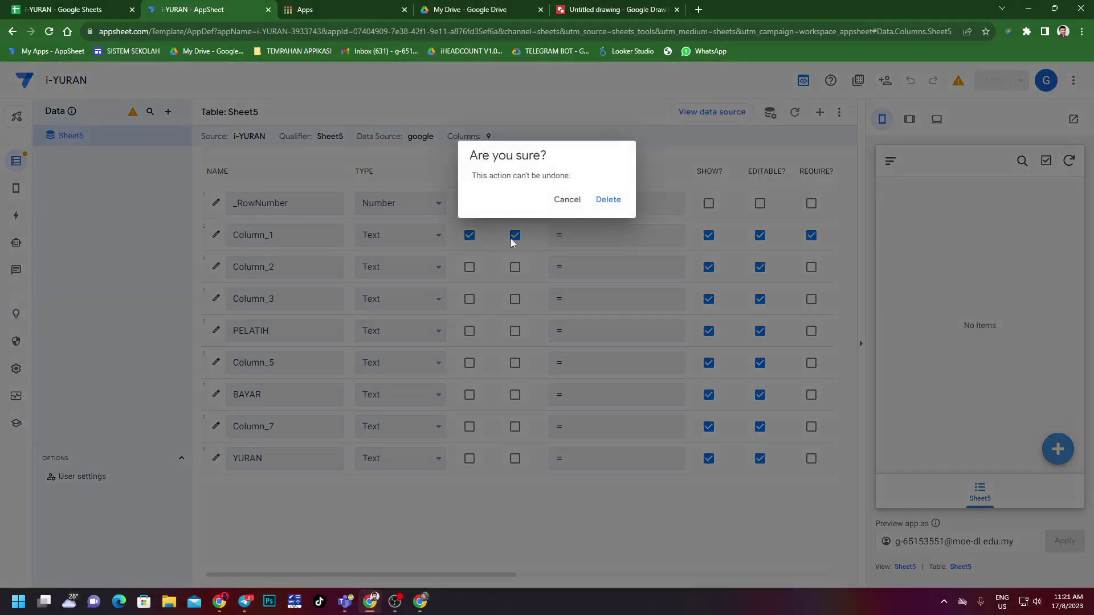
pyautogui.click(608, 201)
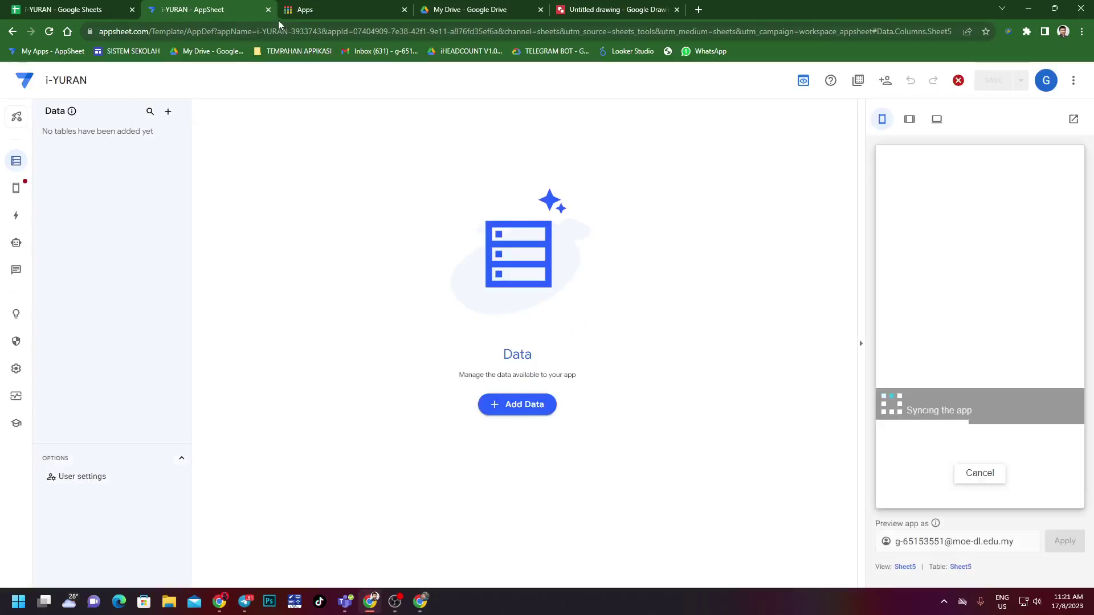
# Switch back to the i-YURAN spreadsheet in Google Sheets and delete the diagram sheet Sheet5.
pyautogui.click(135, 12)
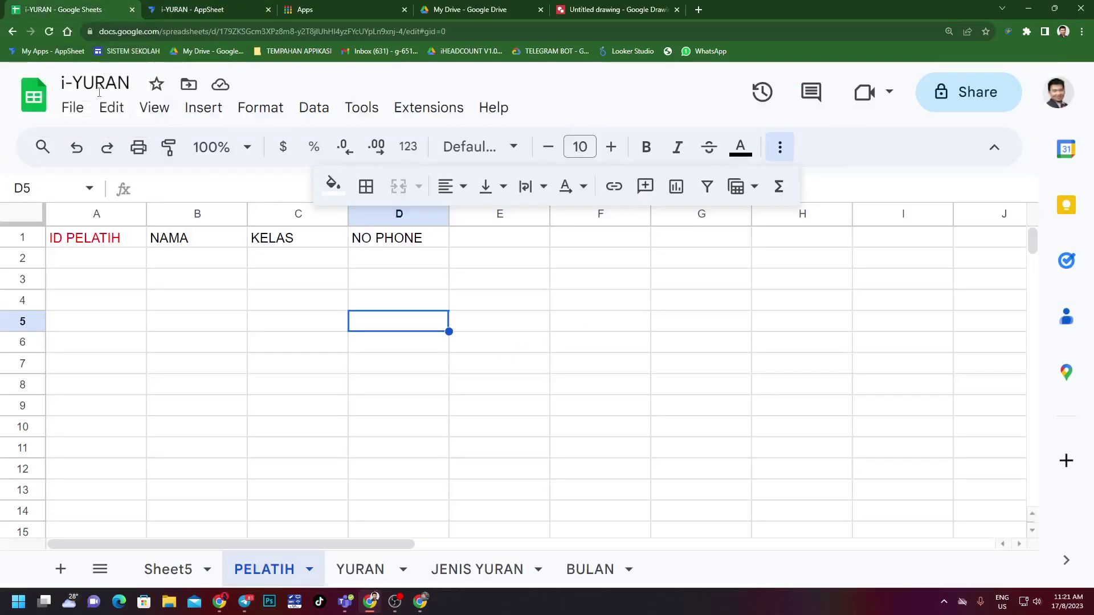
pyautogui.click(169, 570)
pyautogui.click(207, 569)
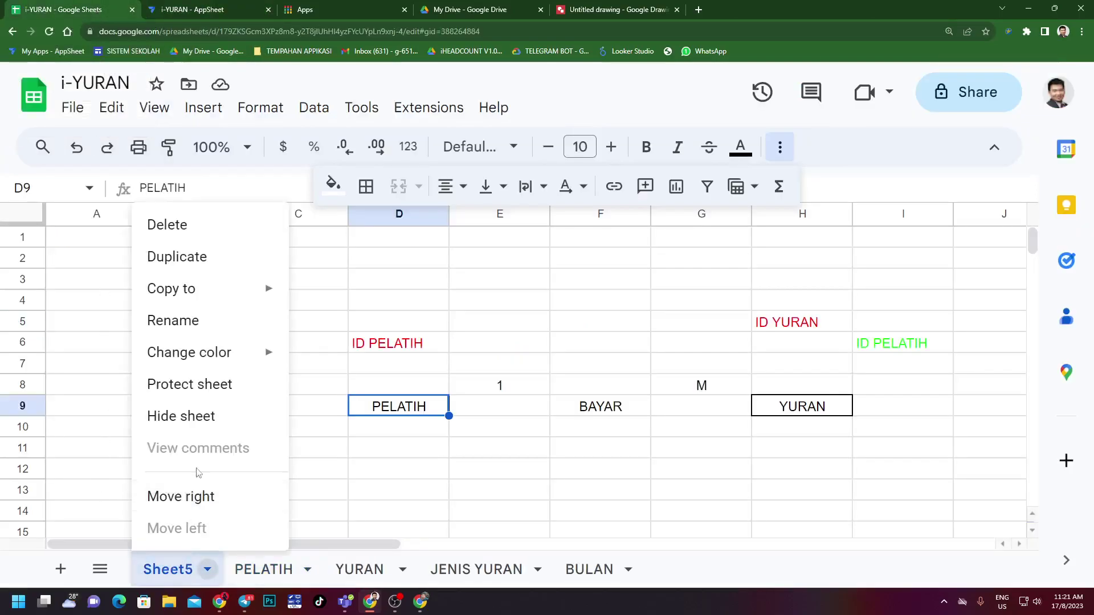
pyautogui.click(203, 229)
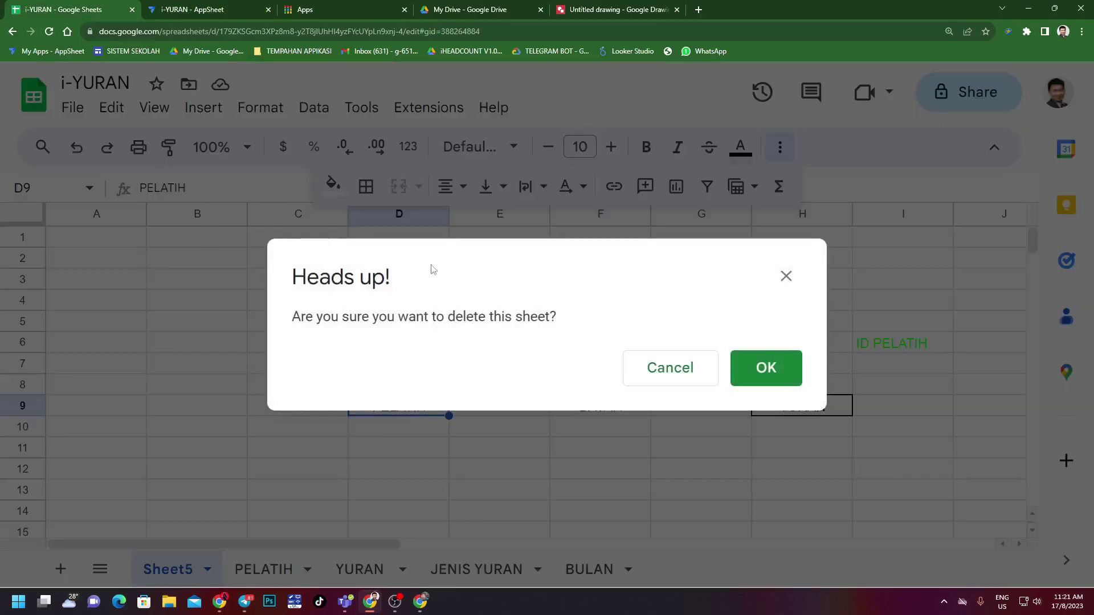
pyautogui.click(741, 371)
# Create a fresh AppSheet app from the spreadsheet, close the earlier app, and open the new one for customizing.
pyautogui.click(428, 108)
pyautogui.moveTo(477, 306)
pyautogui.moveTo(471, 252)
pyautogui.click(728, 274)
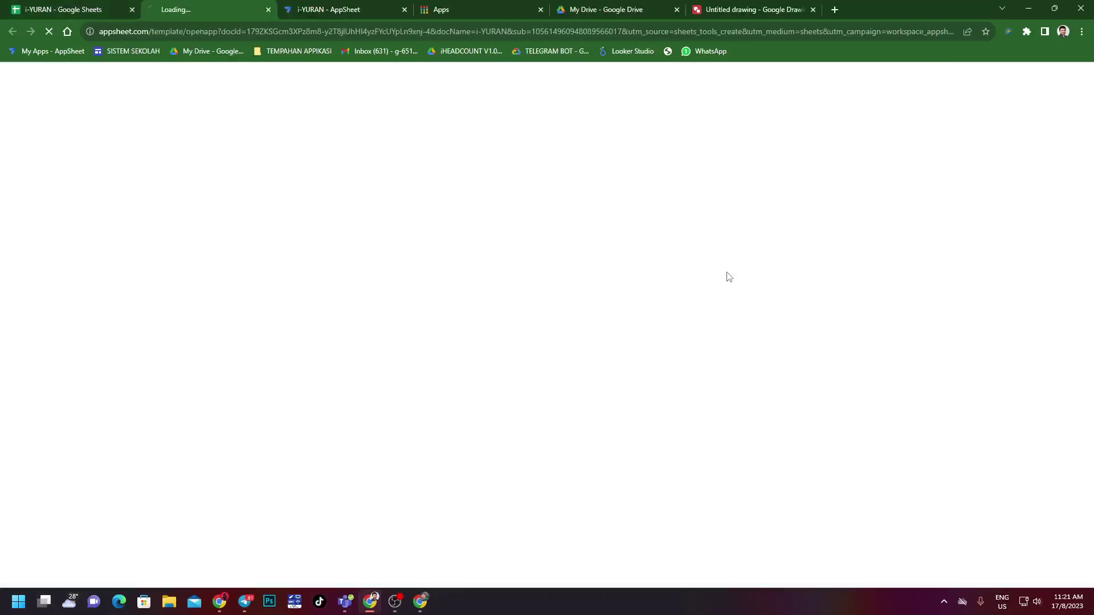
pyautogui.click(404, 10)
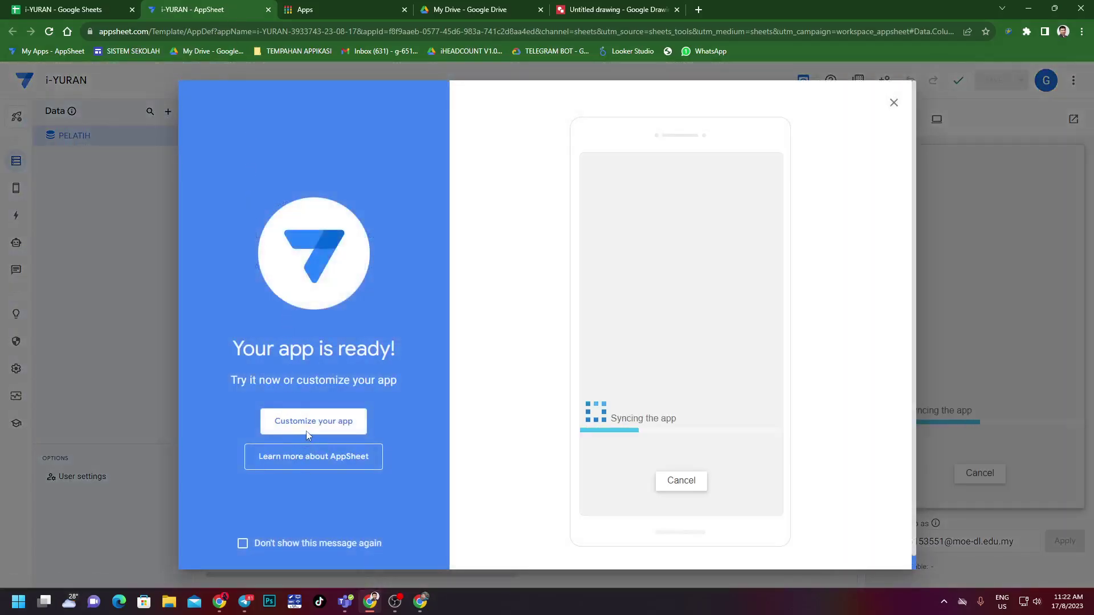
pyautogui.click(313, 425)
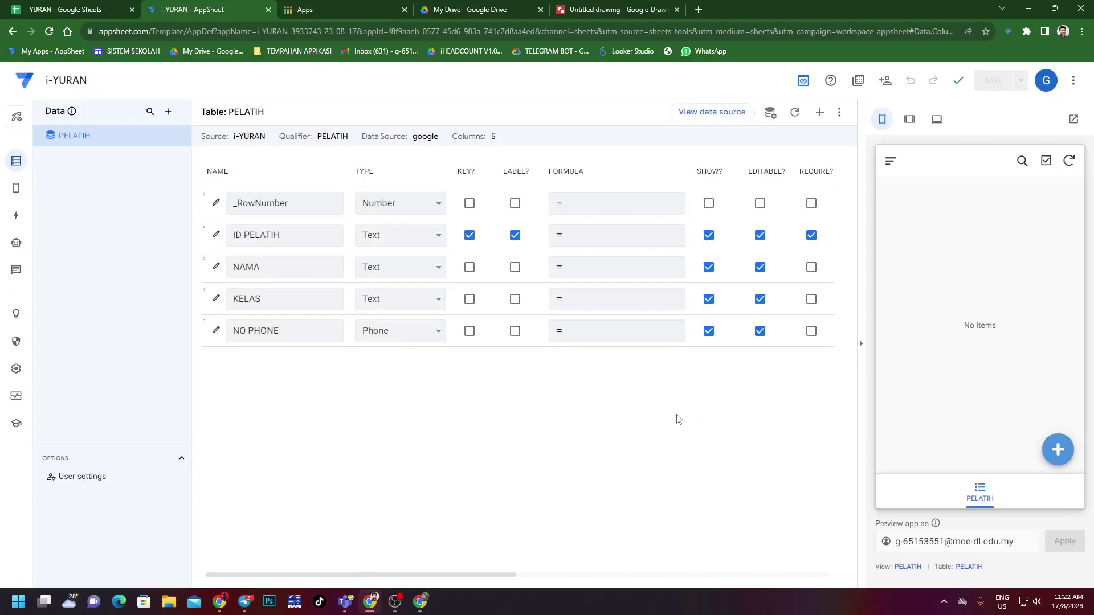
# Add the YURAN and JENIS YURAN tables from the connected spreadsheet to the app's data.
pyautogui.click(168, 112)
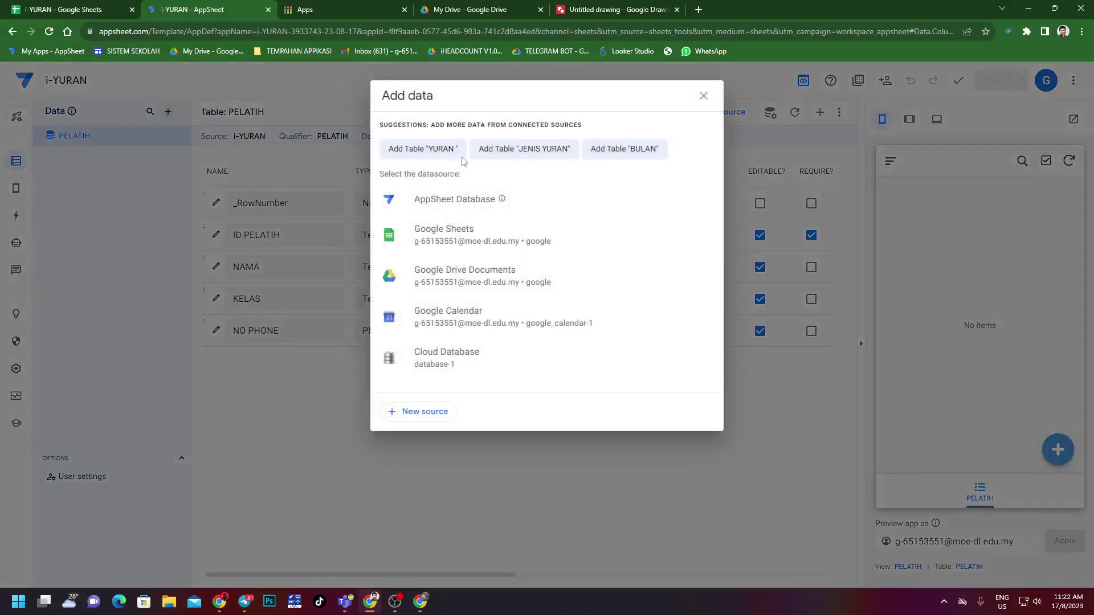
pyautogui.click(439, 151)
pyautogui.click(679, 293)
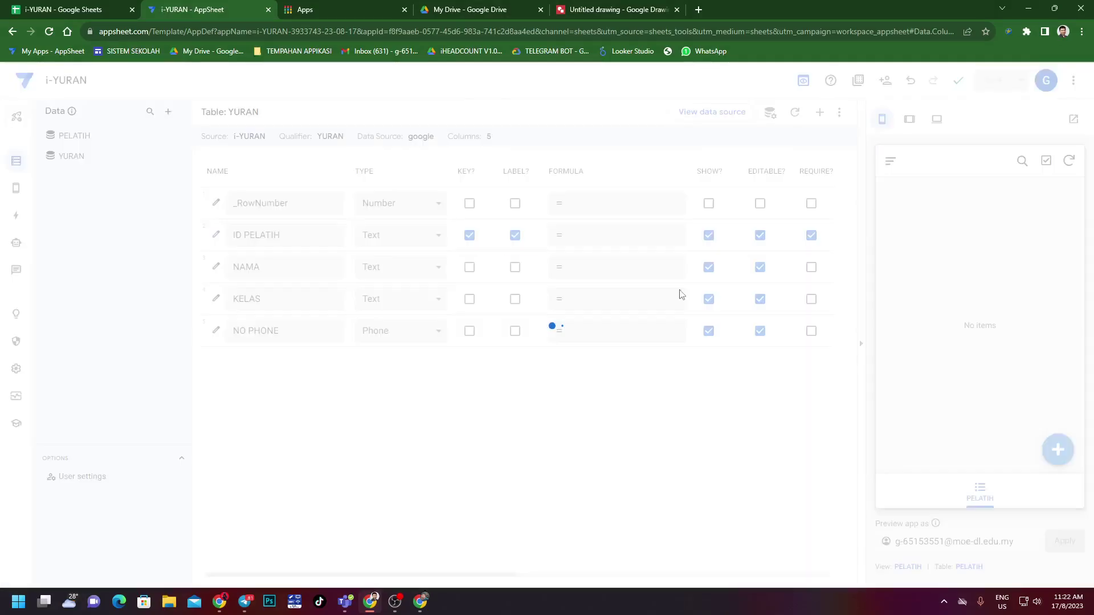
pyautogui.click(168, 112)
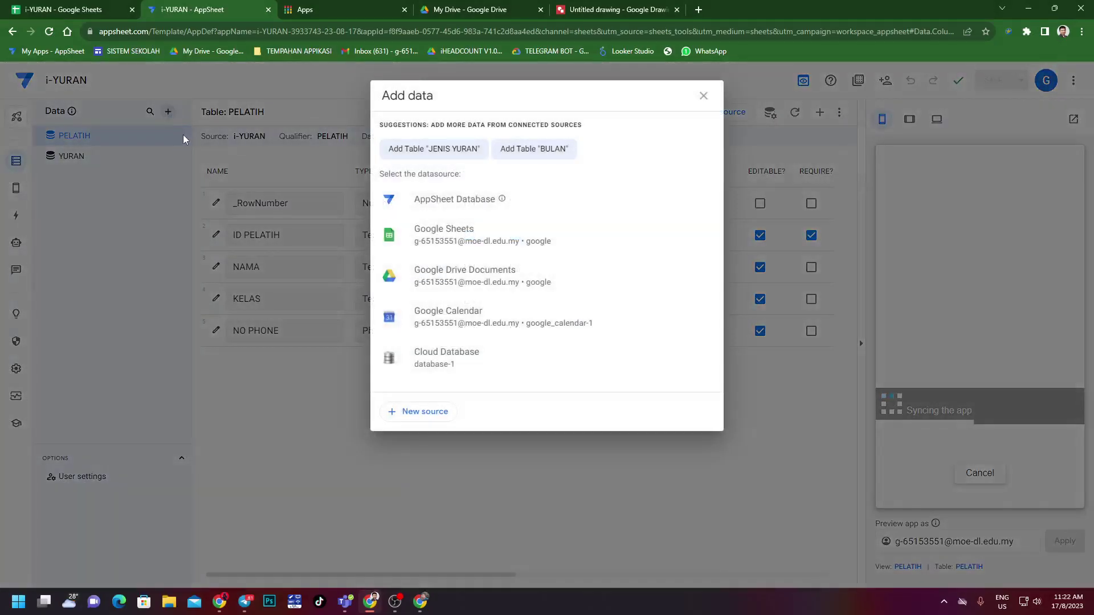
pyautogui.click(461, 151)
pyautogui.click(678, 293)
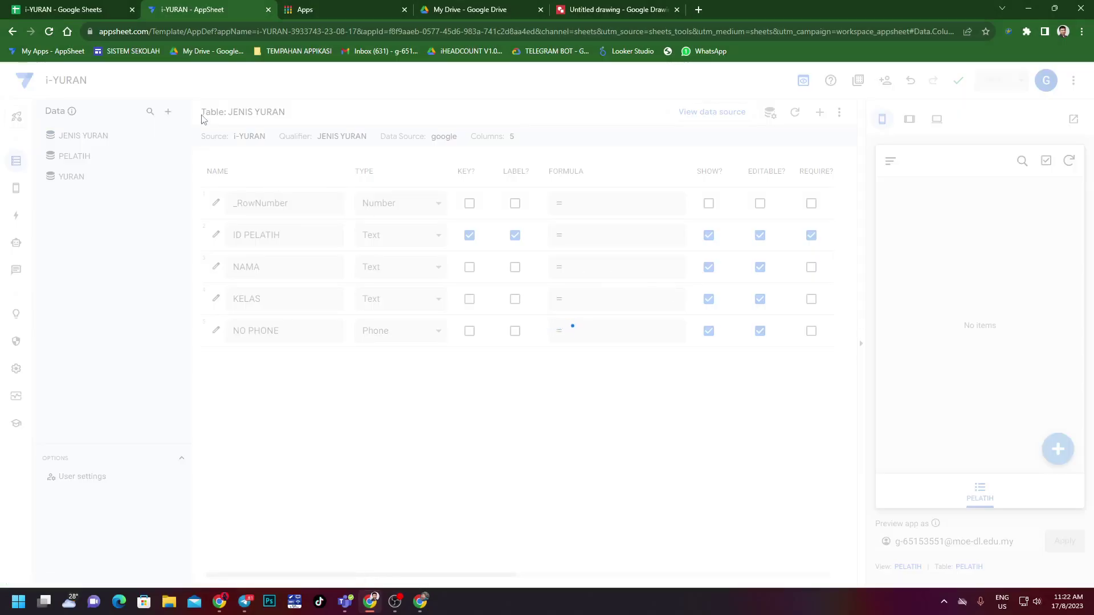
# Add the BULAN table from the connected spreadsheet to the app's data.
pyautogui.click(168, 111)
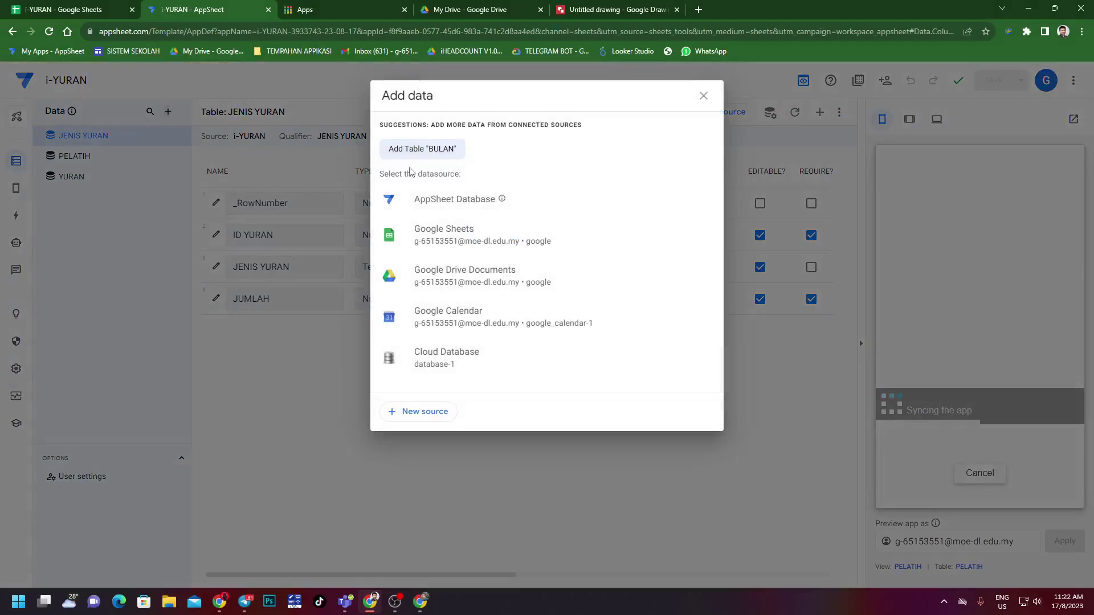
pyautogui.click(419, 149)
pyautogui.click(699, 101)
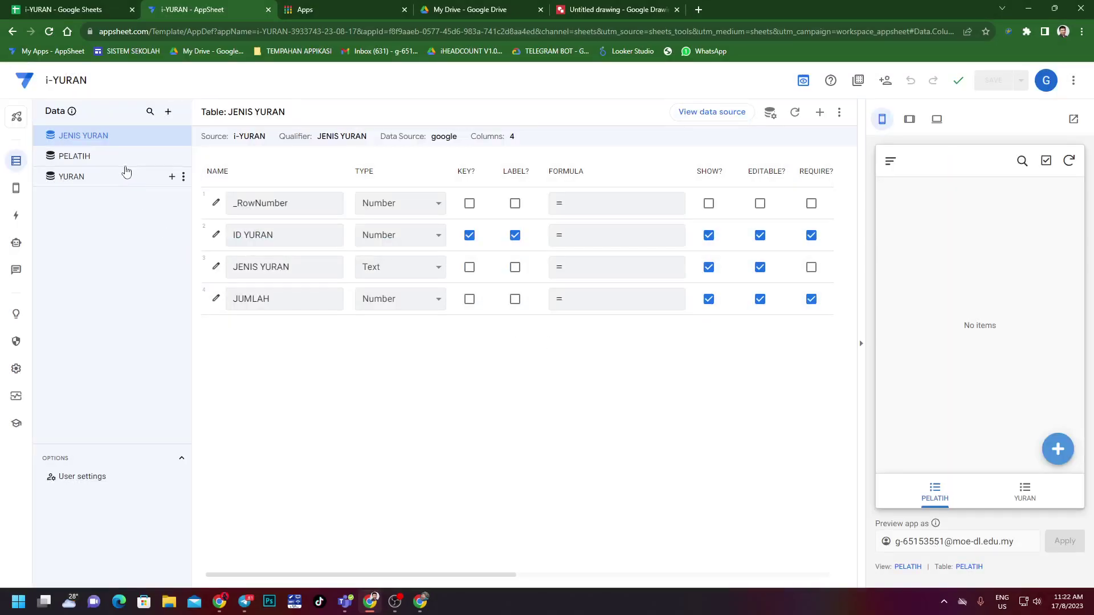
pyautogui.click(169, 113)
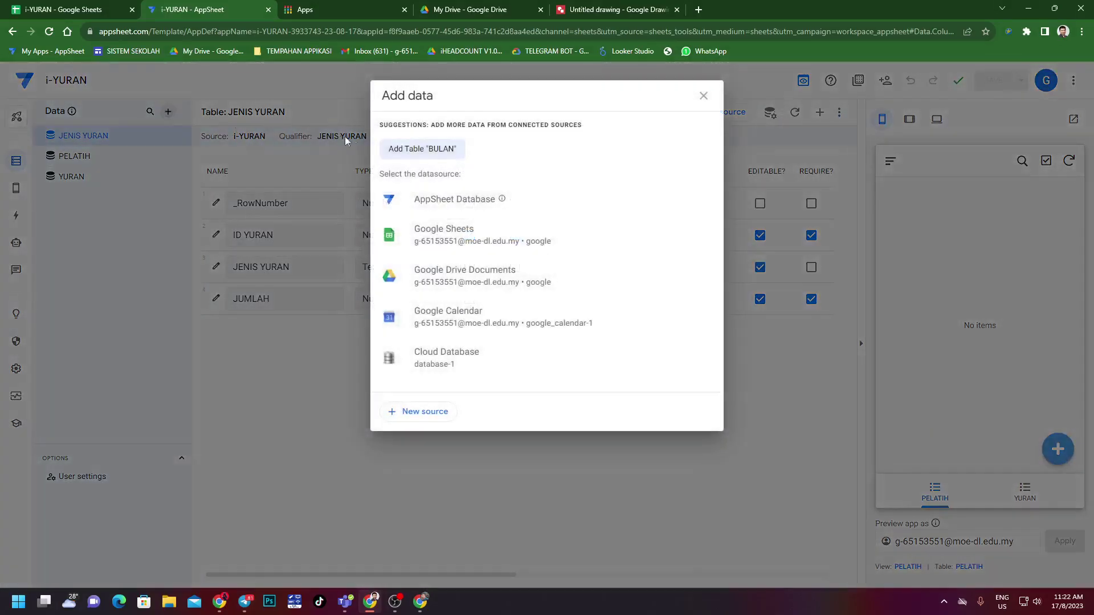
pyautogui.click(429, 149)
pyautogui.click(659, 288)
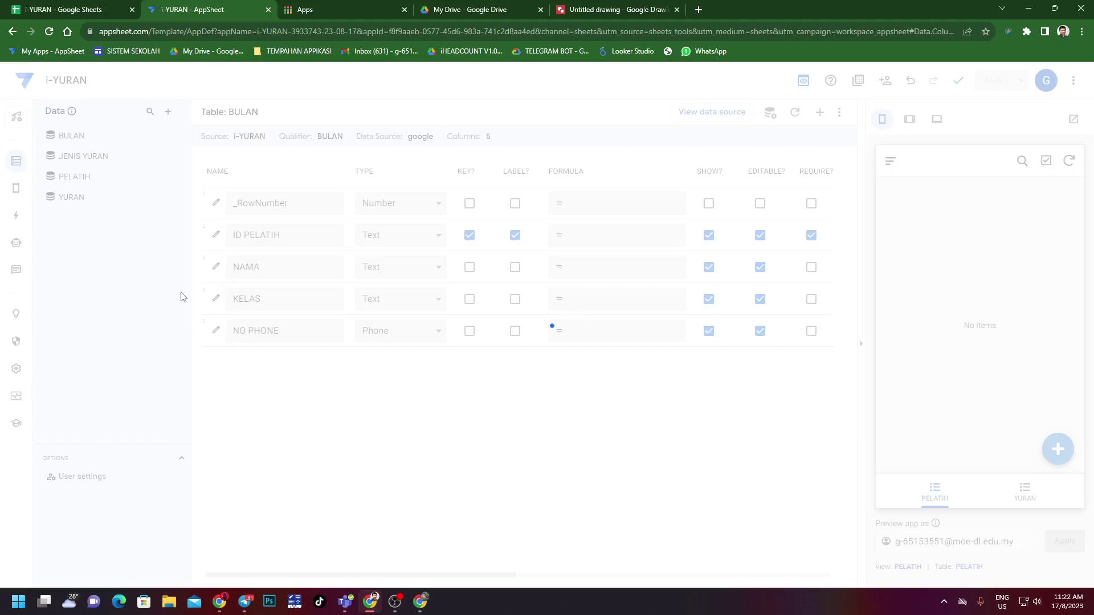
# Make the ID PELATIH column in the YURAN table a Ref with PELATIH as its source table, and save the app.
pyautogui.click(134, 175)
pyautogui.click(110, 205)
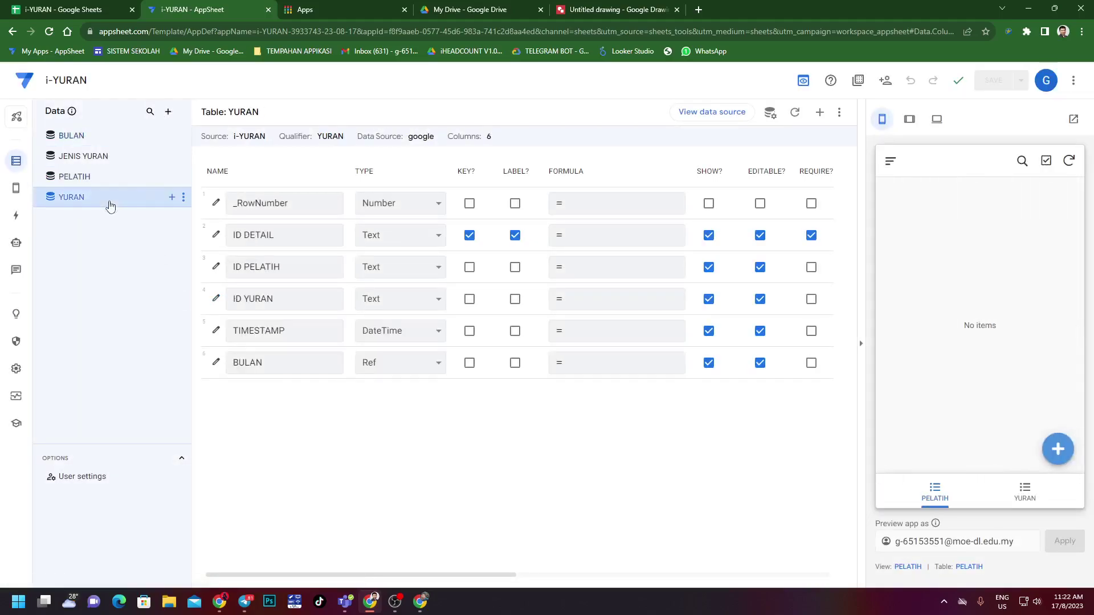
pyautogui.click(113, 176)
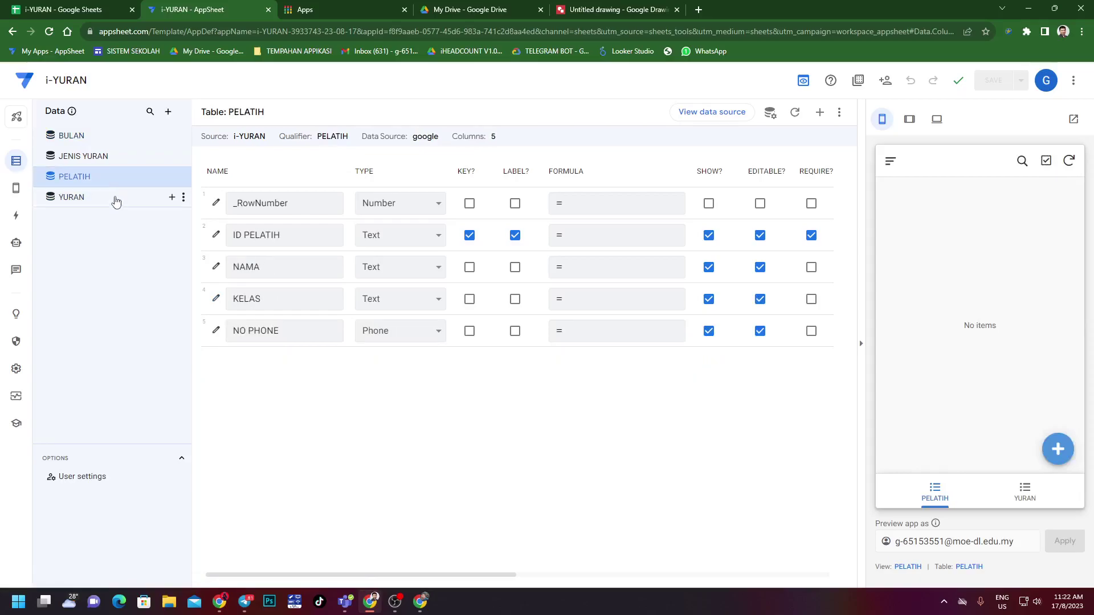
pyautogui.click(115, 204)
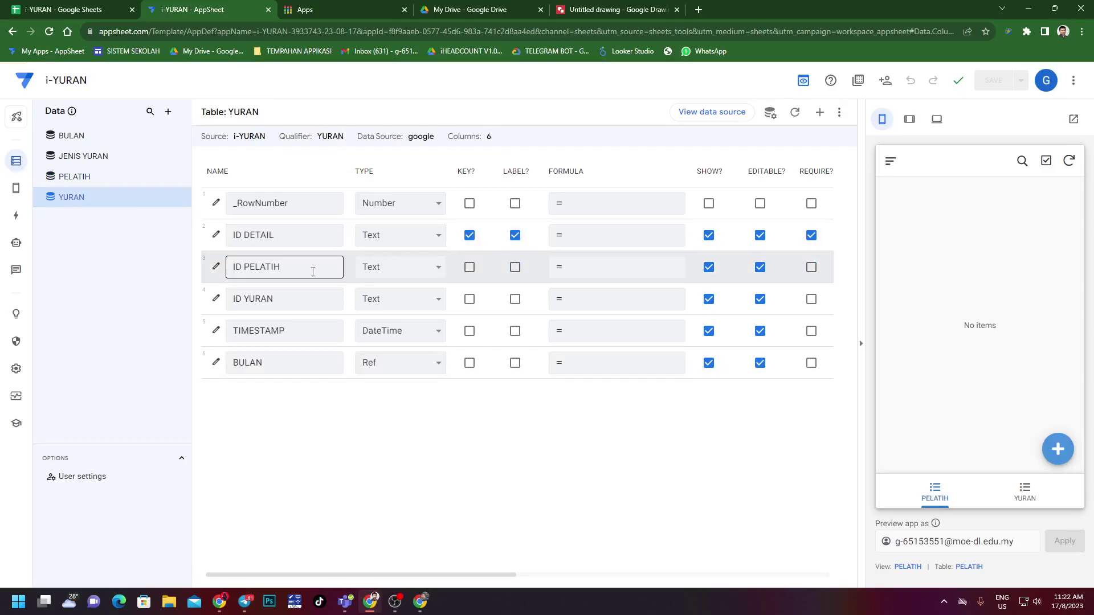
pyautogui.click(383, 278)
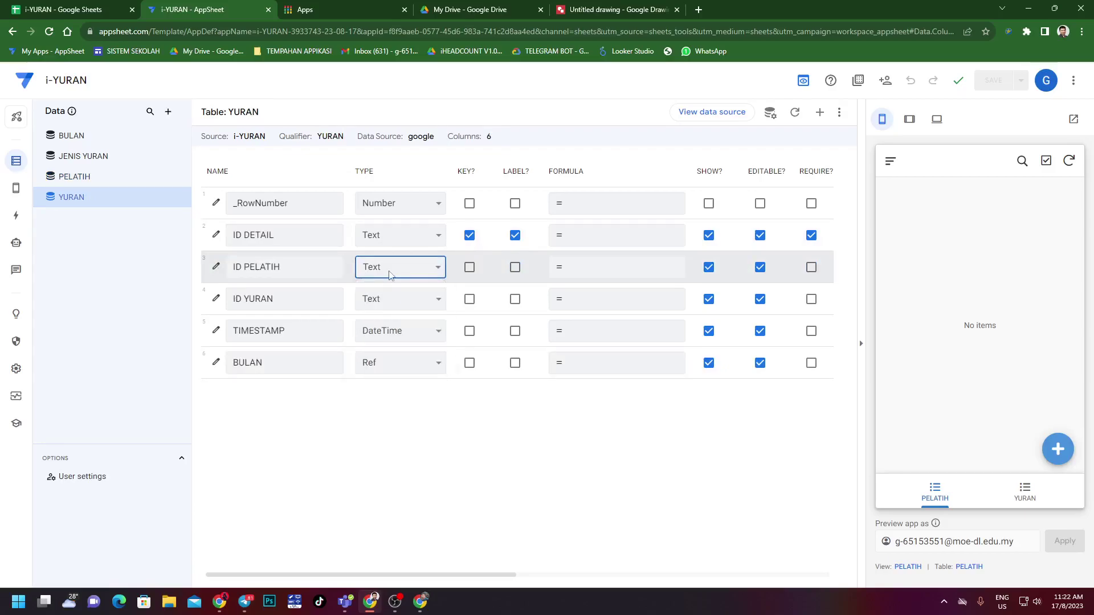
pyautogui.press('r')
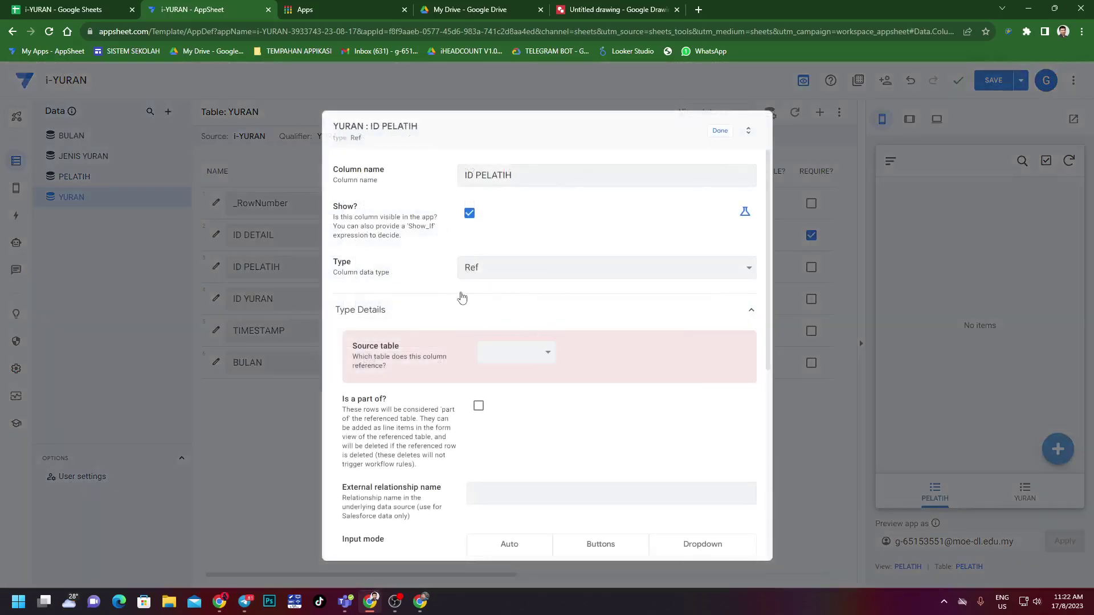
pyautogui.click(518, 352)
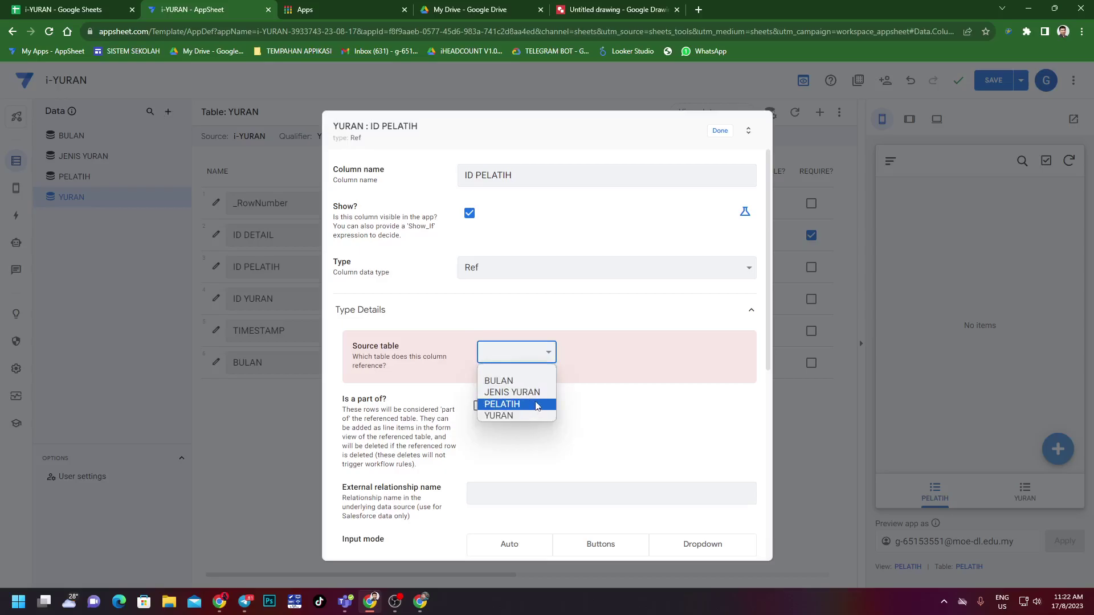
pyautogui.click(537, 405)
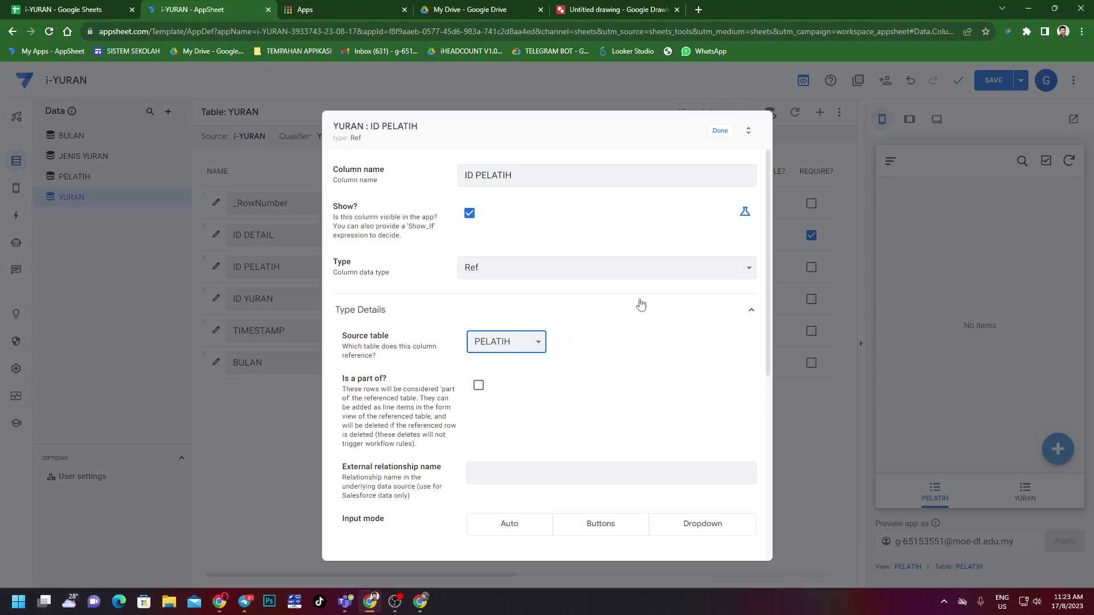
pyautogui.click(720, 131)
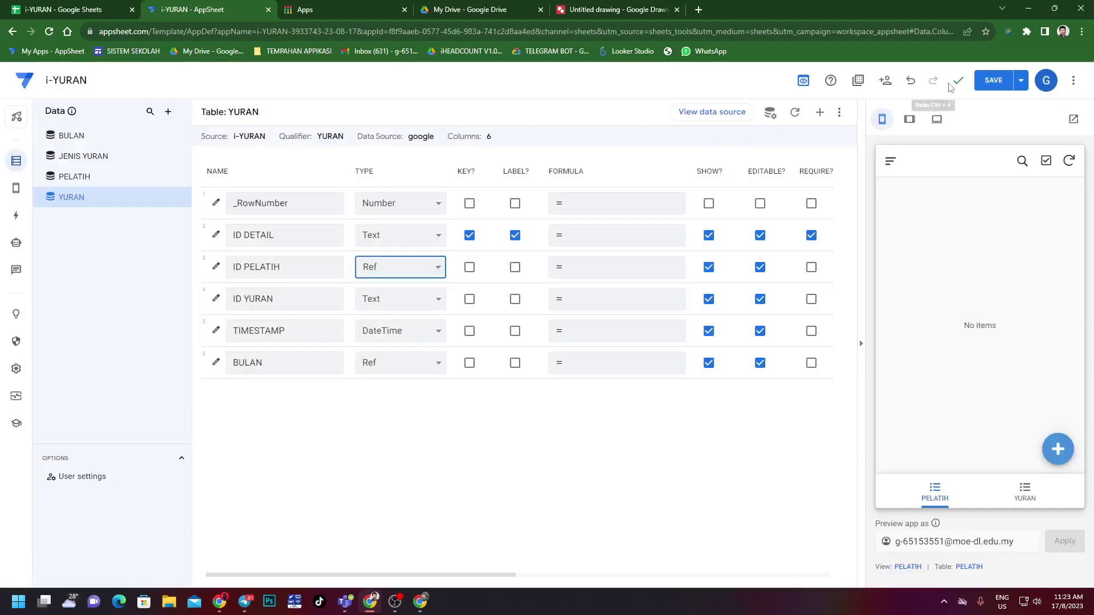
pyautogui.click(987, 79)
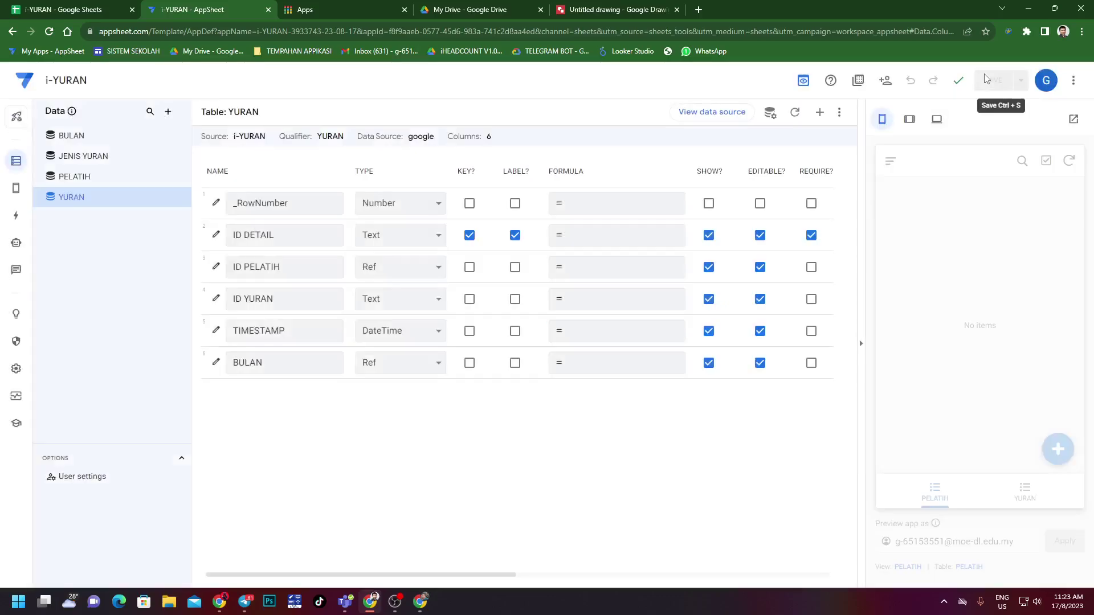
# Delete the YURAN view from the app's primary navigation.
pyautogui.click(138, 183)
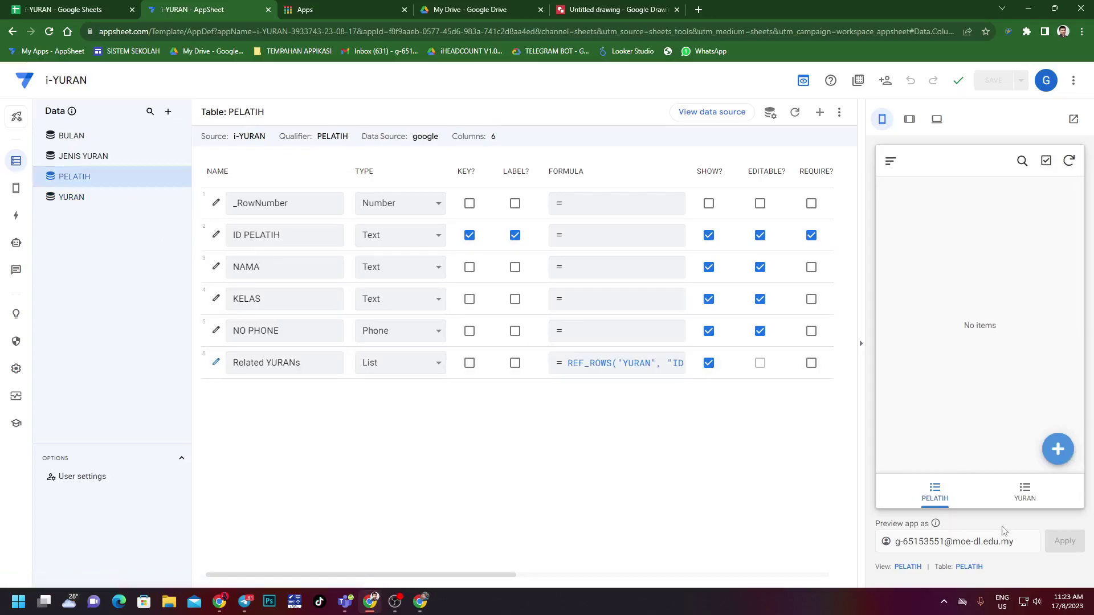
pyautogui.click(1018, 499)
pyautogui.click(936, 500)
pyautogui.click(1025, 493)
pyautogui.click(905, 567)
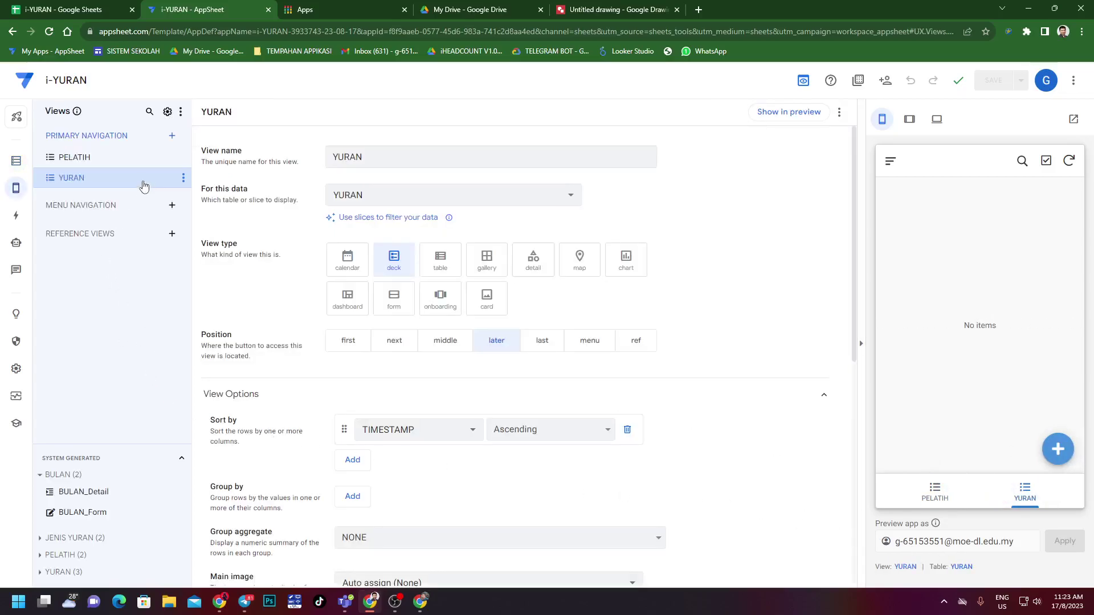
pyautogui.click(183, 178)
pyautogui.click(206, 273)
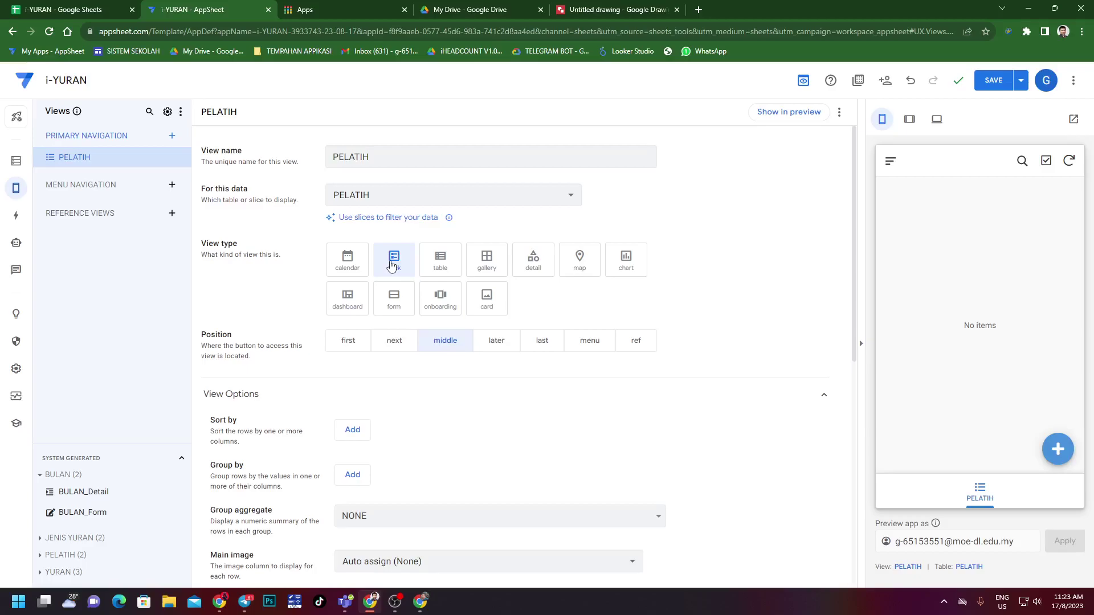
# Open a new PELATIH entry form in the app preview and save the app.
pyautogui.scroll(-1, 492, 405)
pyautogui.scroll(1, 741, 405)
pyautogui.click(1059, 449)
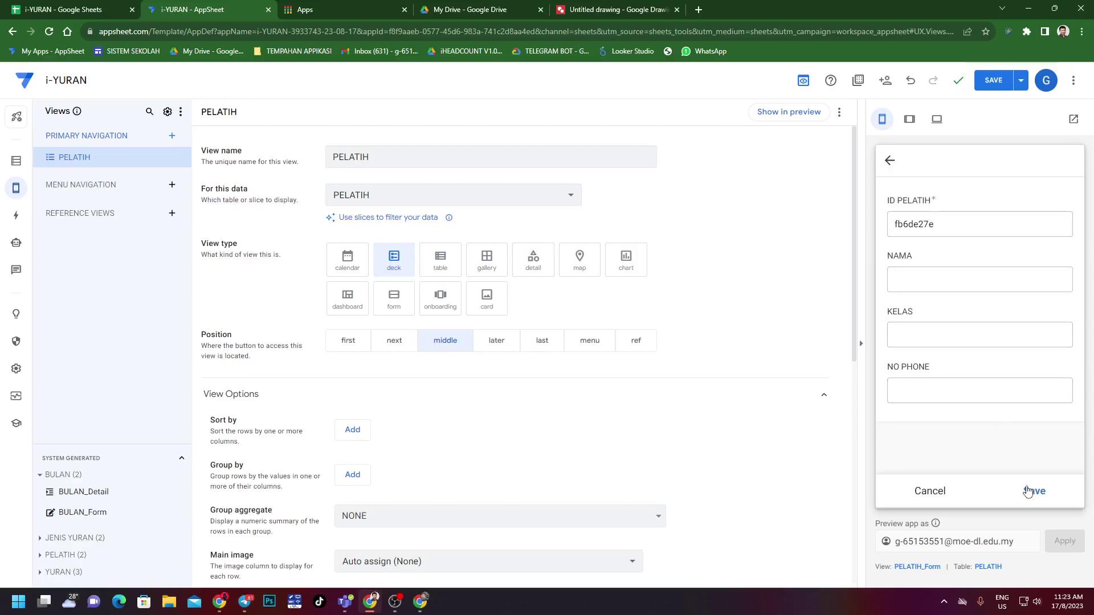
pyautogui.click(995, 83)
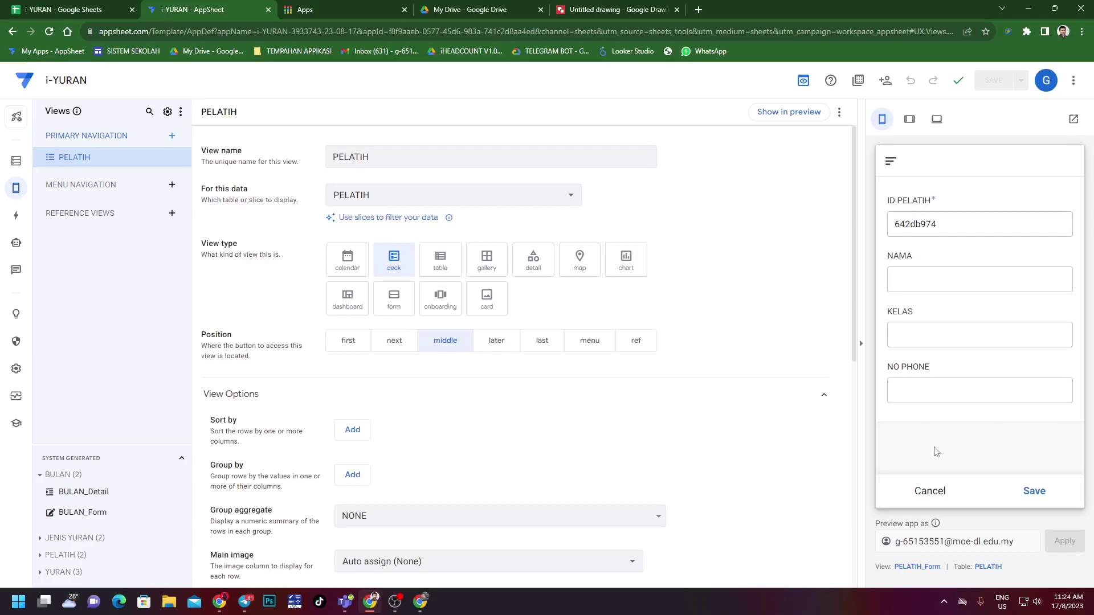
# Rename the PELATIH view as DAFTAR PELATIH.
pyautogui.doubleClick(464, 150)
pyautogui.press('Home')
pyautogui.write('DAFTAR')
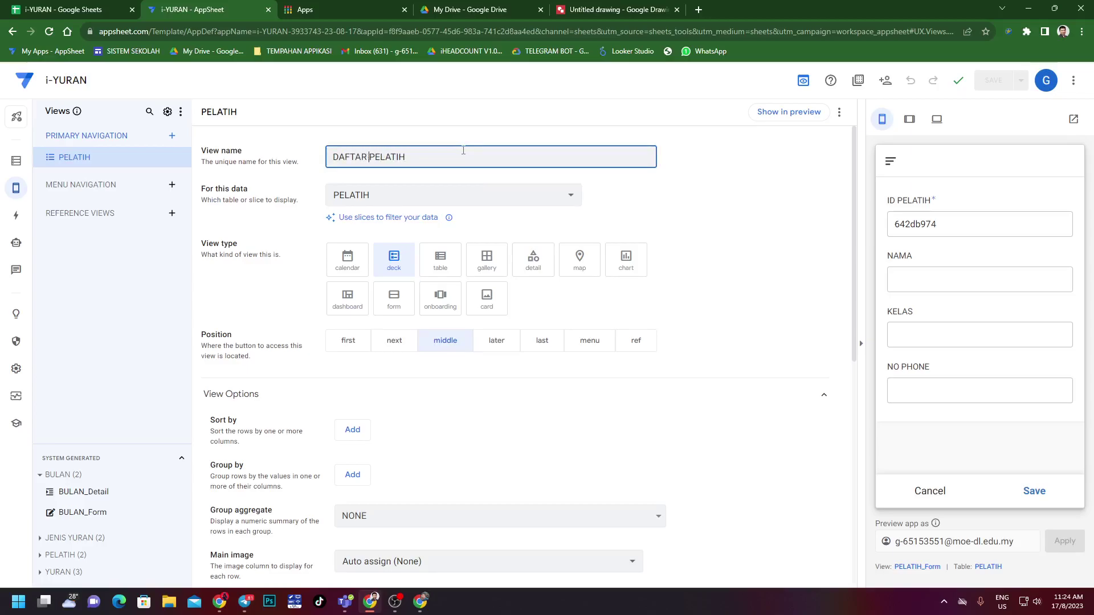
pyautogui.click(686, 205)
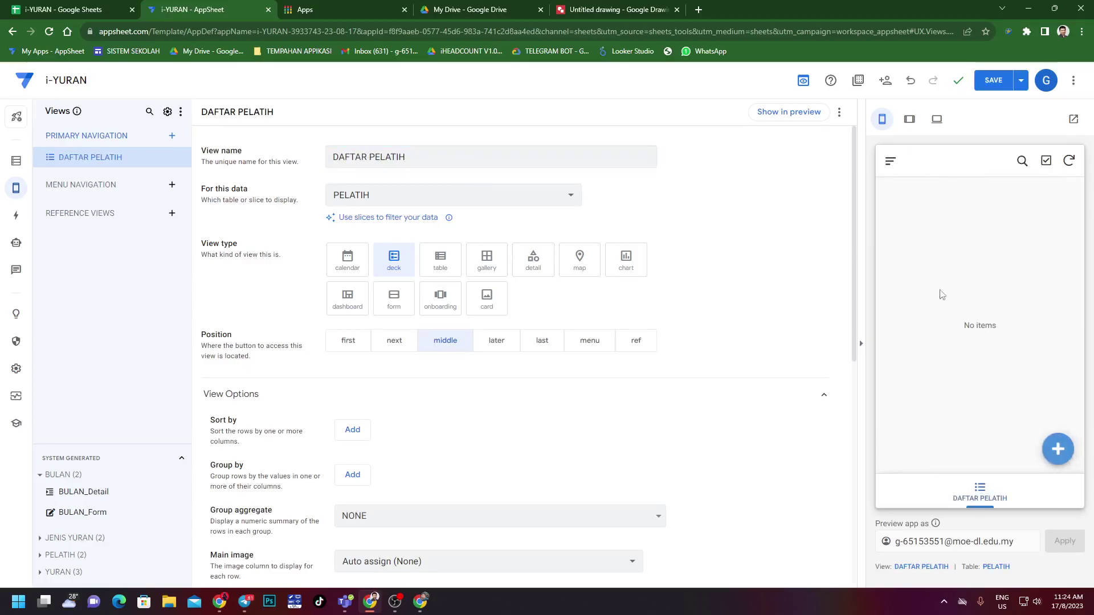
# Add a PELATIH record in the preview with the trainee's name, class 3 PA and a phone number, and save the app.
pyautogui.click(1058, 450)
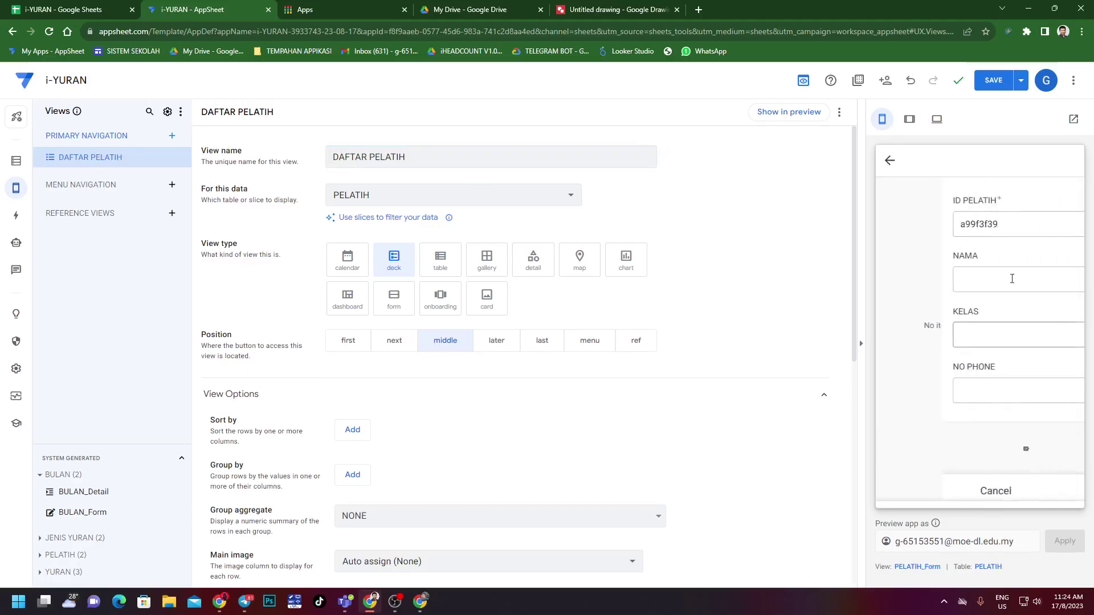
pyautogui.click(995, 289)
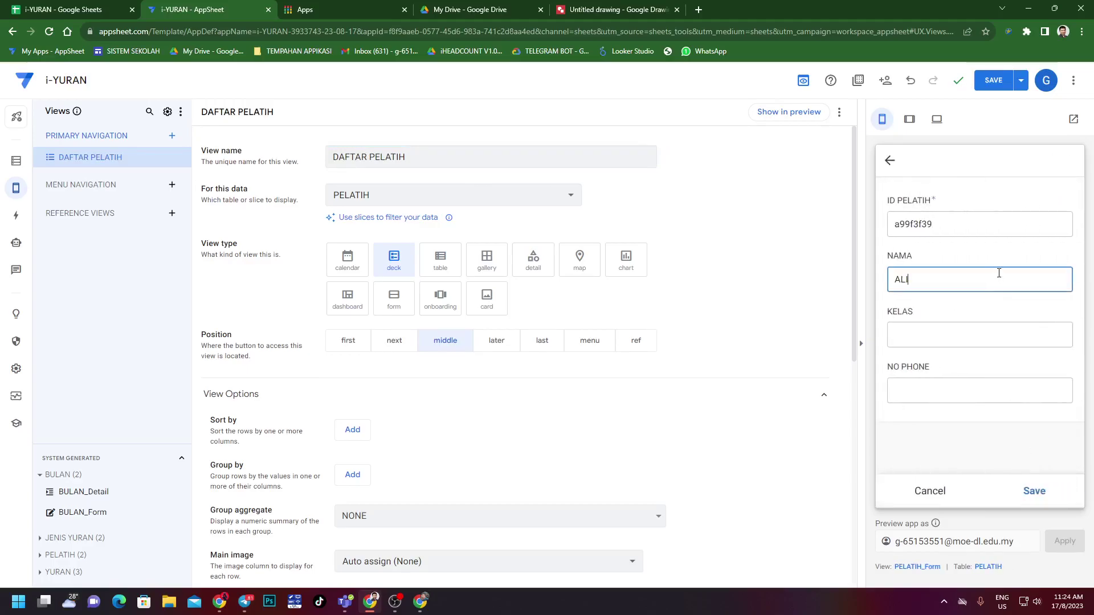
pyautogui.press('BackSpace')
pyautogui.click(981, 327)
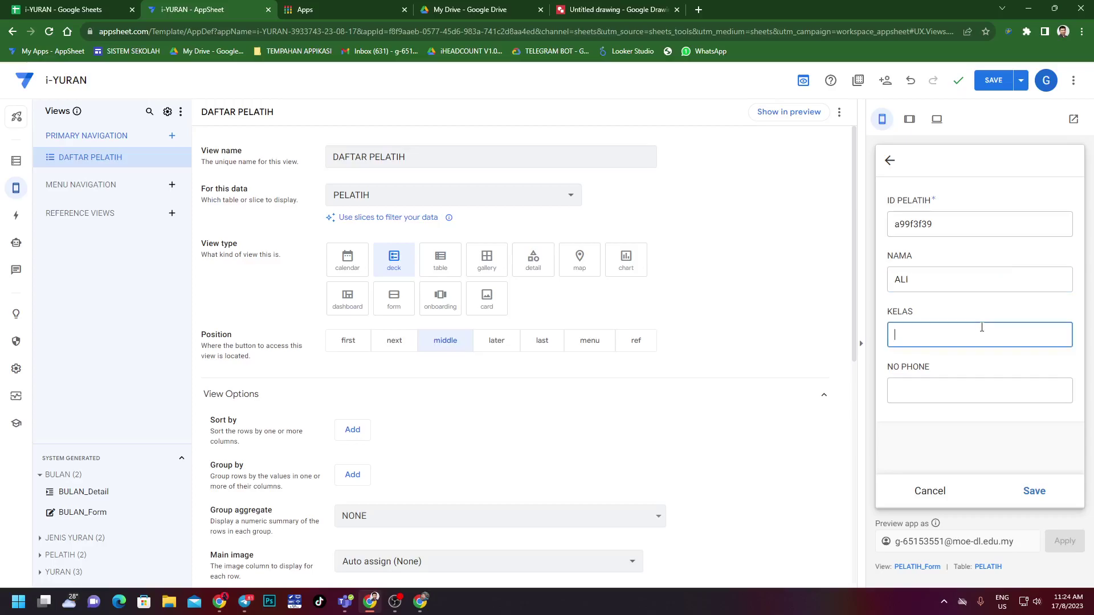
pyautogui.write('3 PA')
pyautogui.press('Tab')
pyautogui.write('564646546')
pyautogui.click(1032, 491)
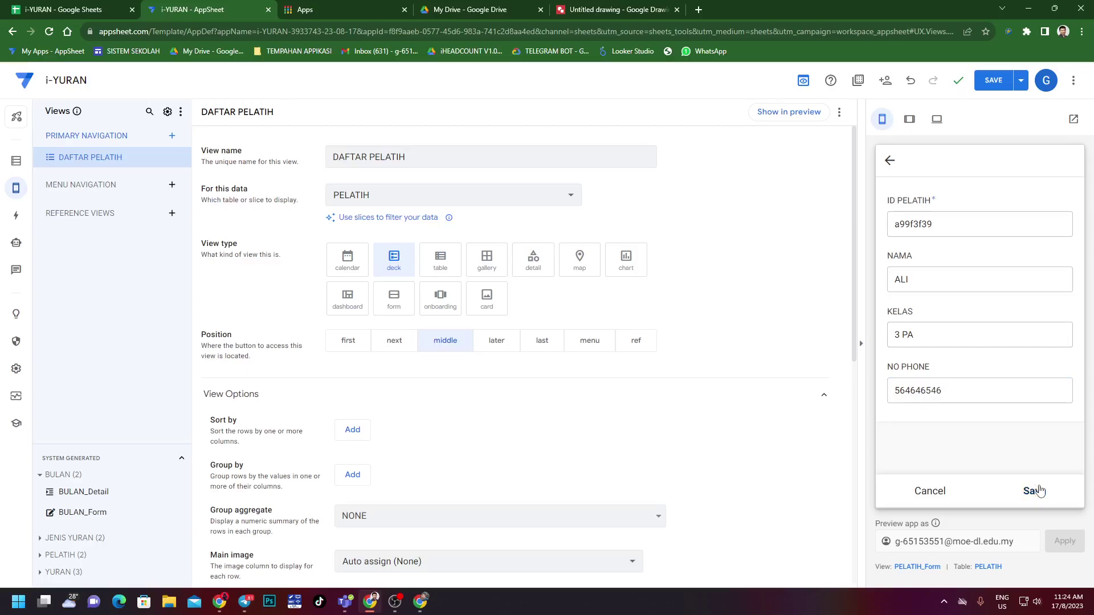
pyautogui.tripleClick(991, 82)
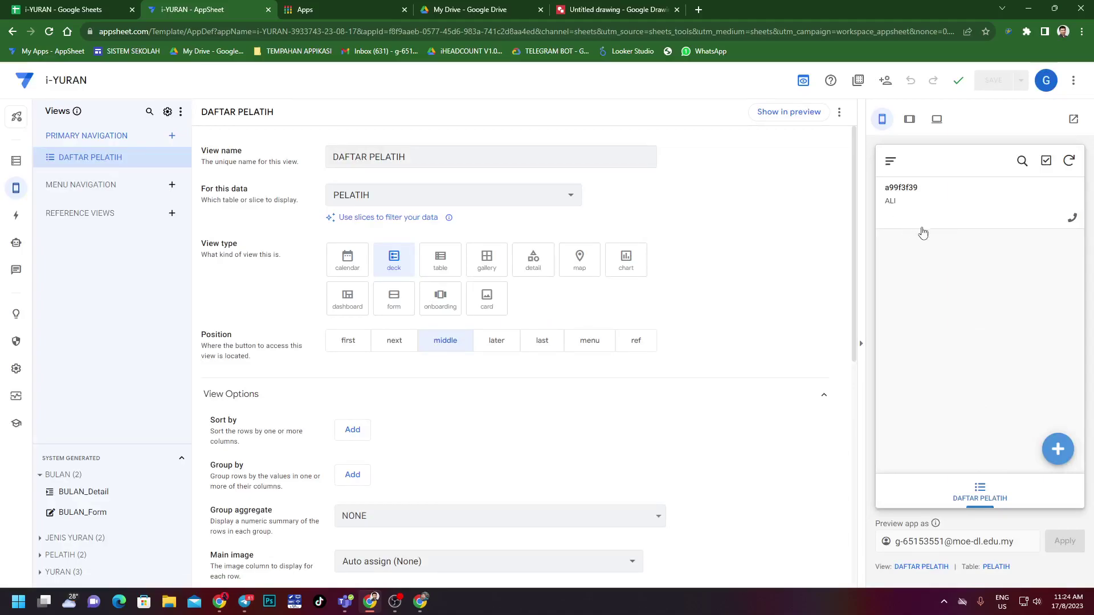
# Examine the new trainee record's detail view and its Related YURANs section in the app preview.
pyautogui.click(935, 215)
pyautogui.click(941, 199)
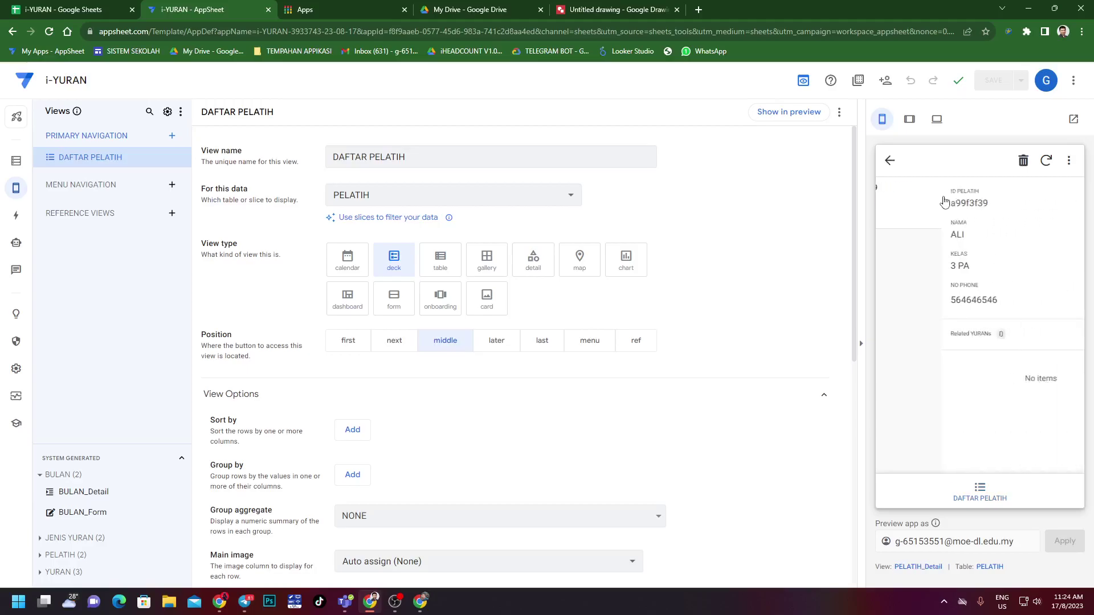
pyautogui.click(889, 161)
pyautogui.click(966, 212)
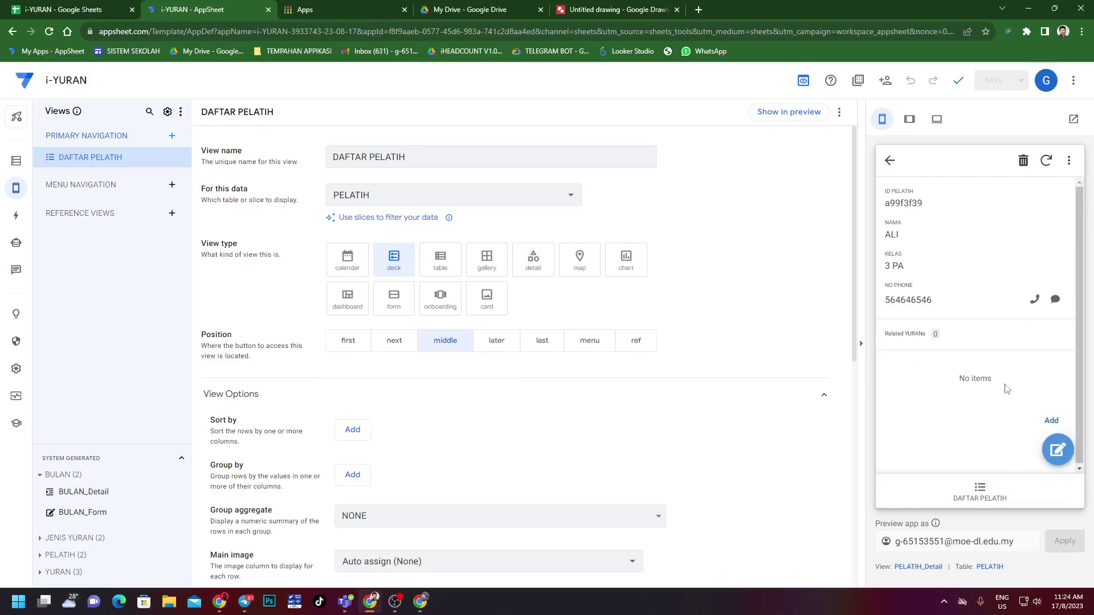
pyautogui.click(889, 160)
pyautogui.click(928, 206)
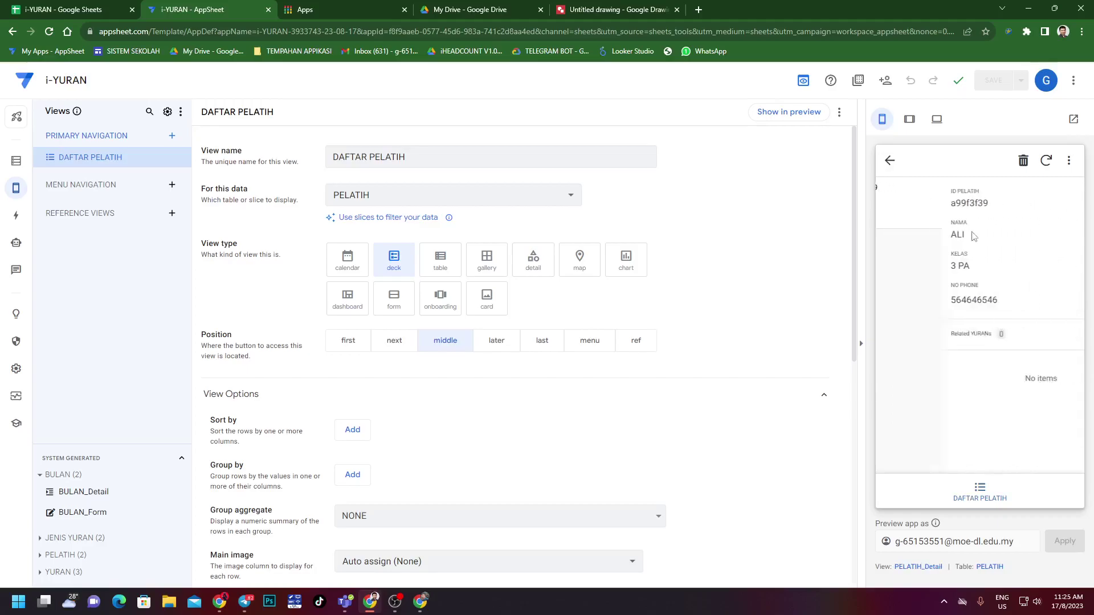
# Open a new related YURAN entry form for the trainee, and switch to the i-YURAN spreadsheet in Google Sheets to check the stored data.
pyautogui.click(1051, 421)
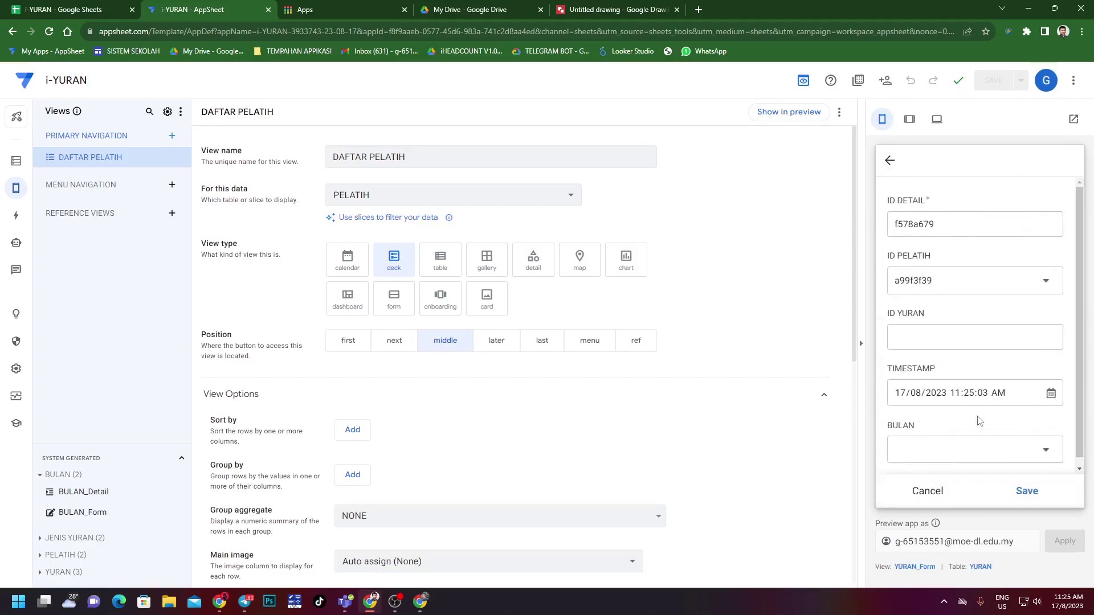
pyautogui.click(973, 343)
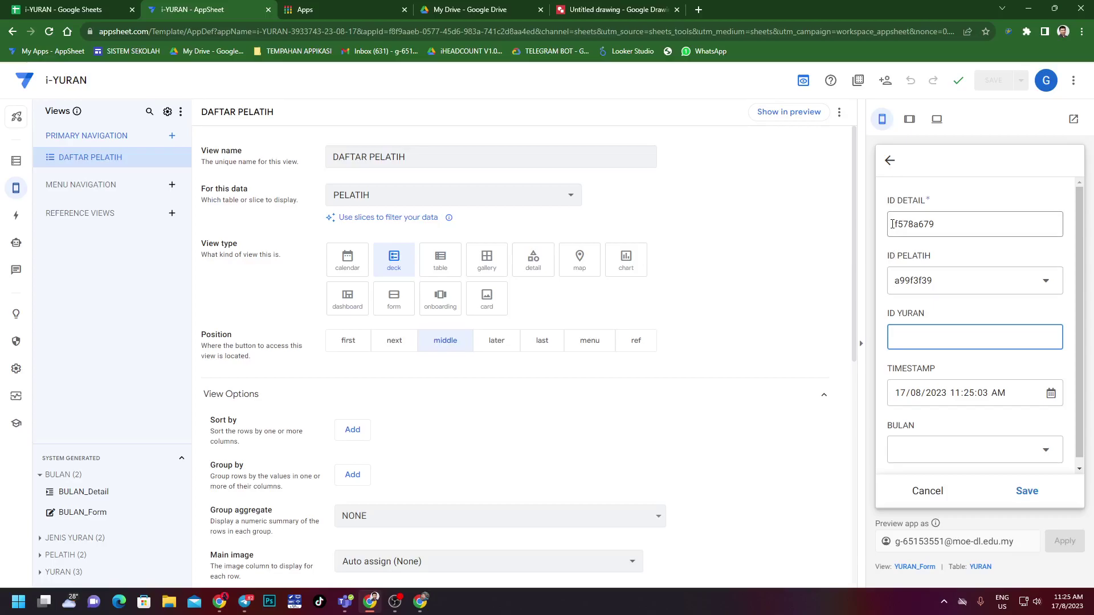
pyautogui.click(125, 10)
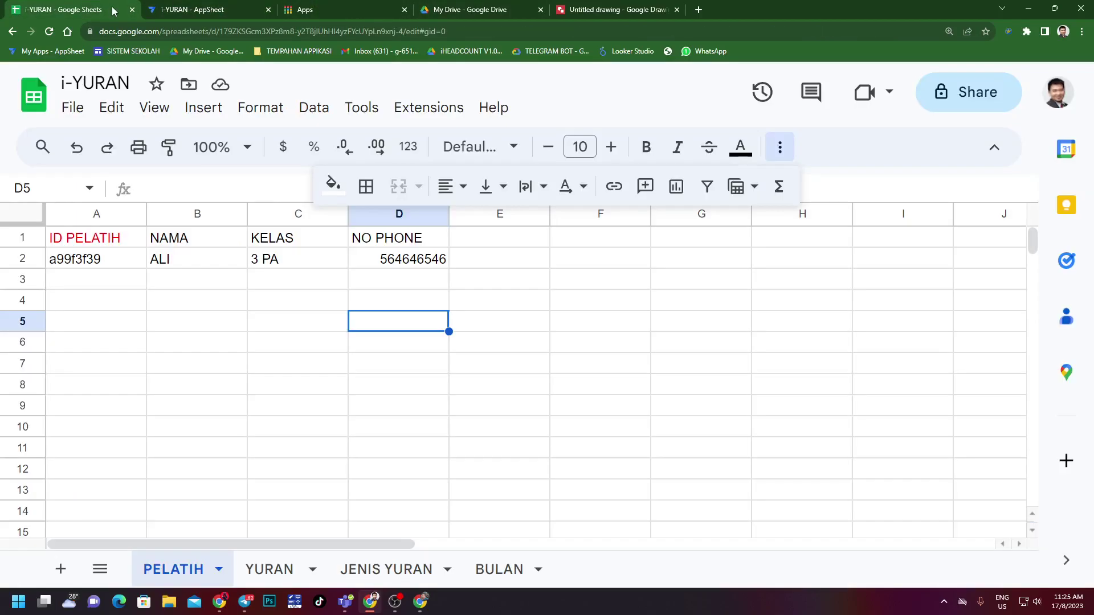
# In the YURAN sheet, move the ID YURAN column ahead of ID PELATIH and delete the ID DETAIL column.
pyautogui.click(263, 575)
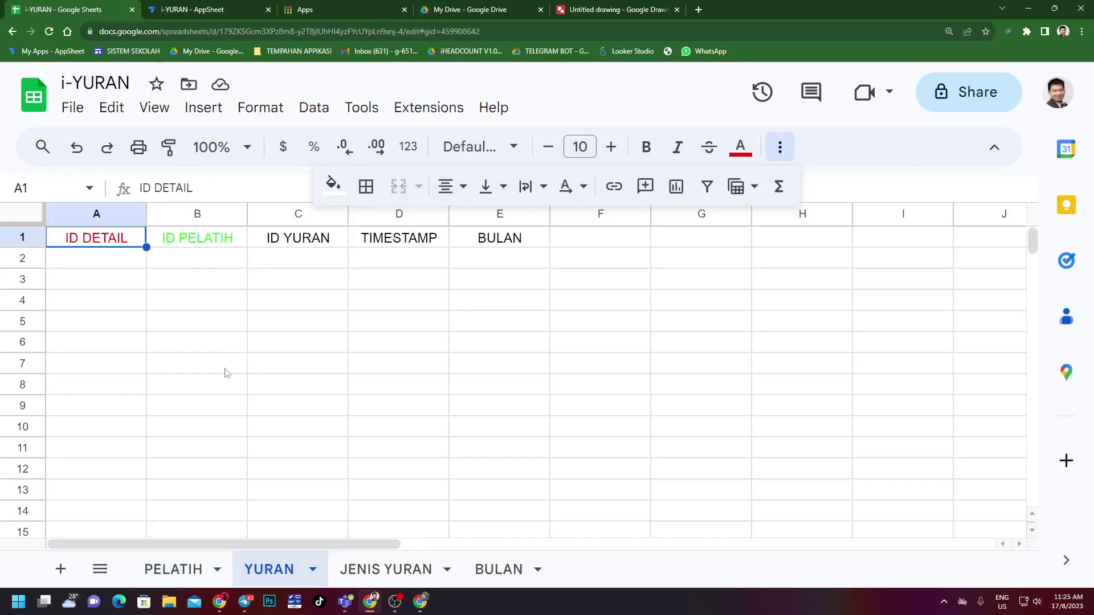
pyautogui.click(276, 242)
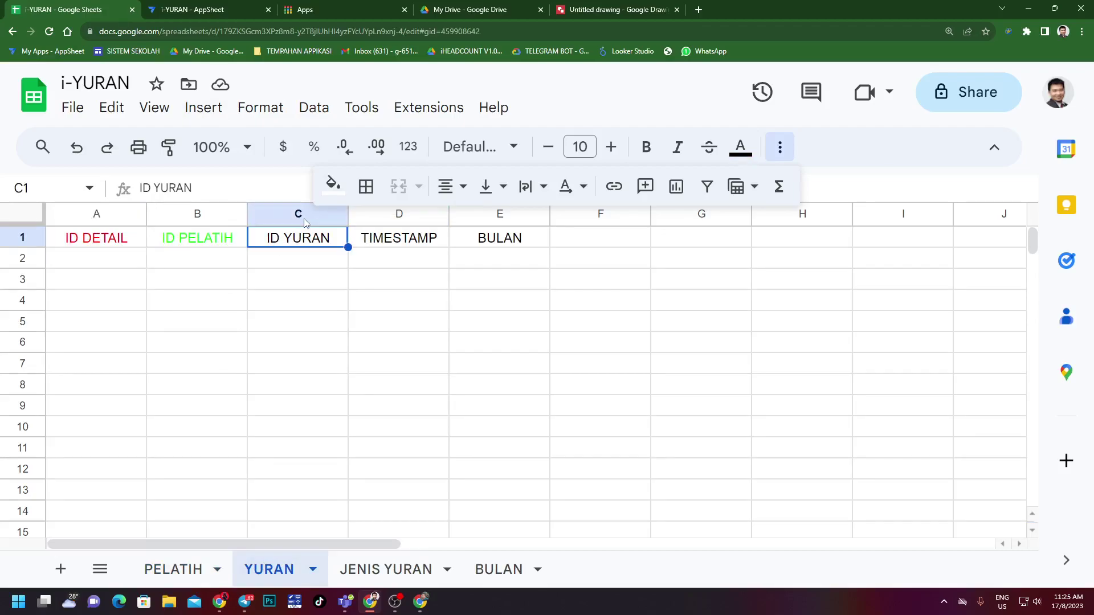
pyautogui.click(302, 216)
pyautogui.moveTo(268, 213); pyautogui.dragTo(111, 216)
pyautogui.click(94, 213)
pyautogui.rightClick(95, 213)
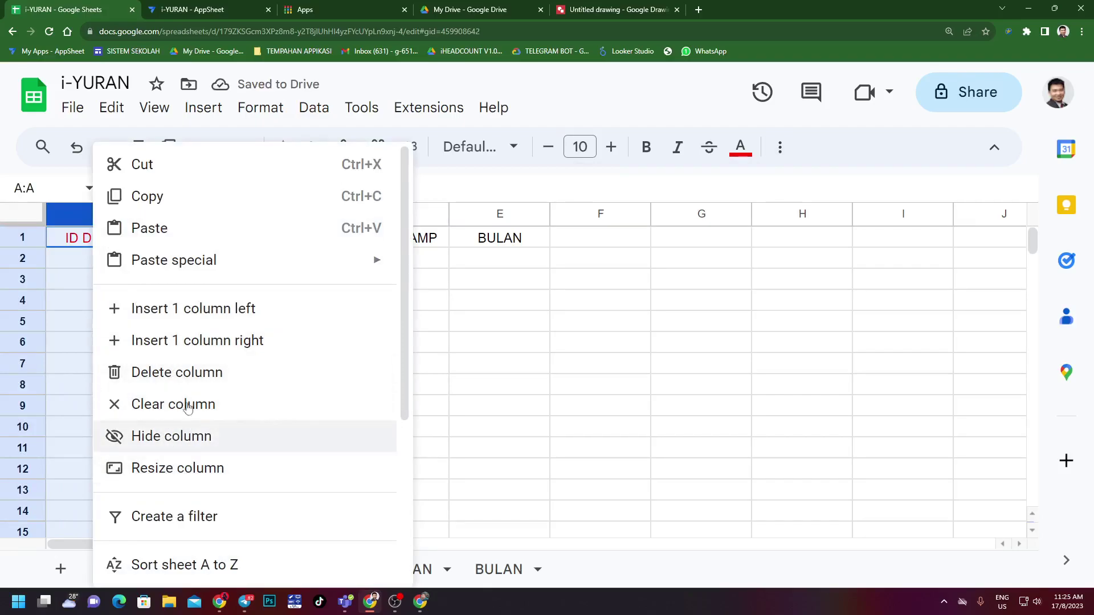
pyautogui.scroll(-1, 200, 320)
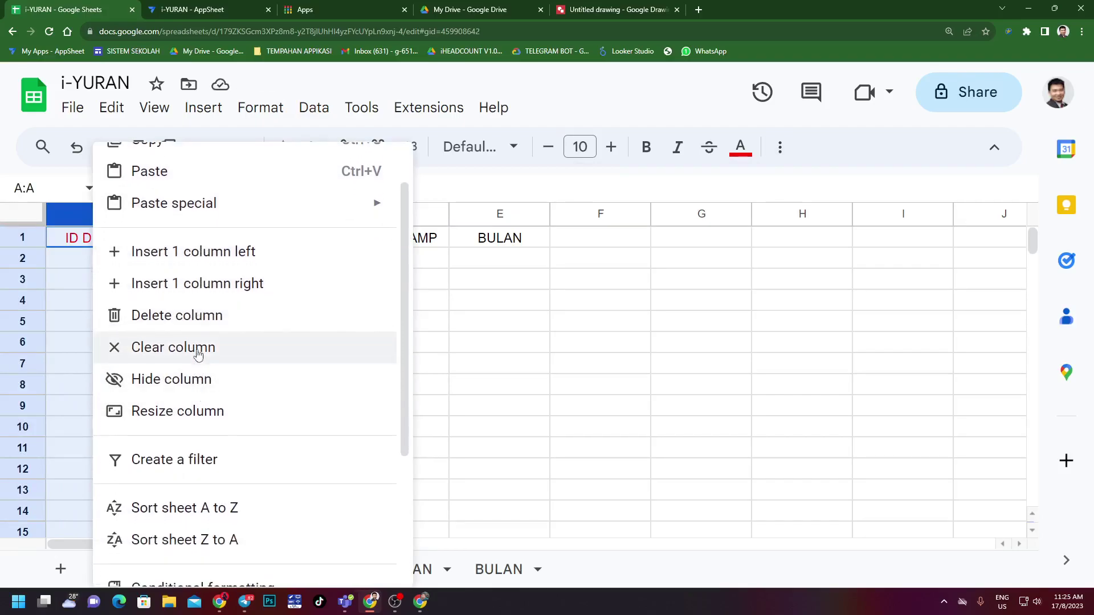
pyautogui.click(197, 315)
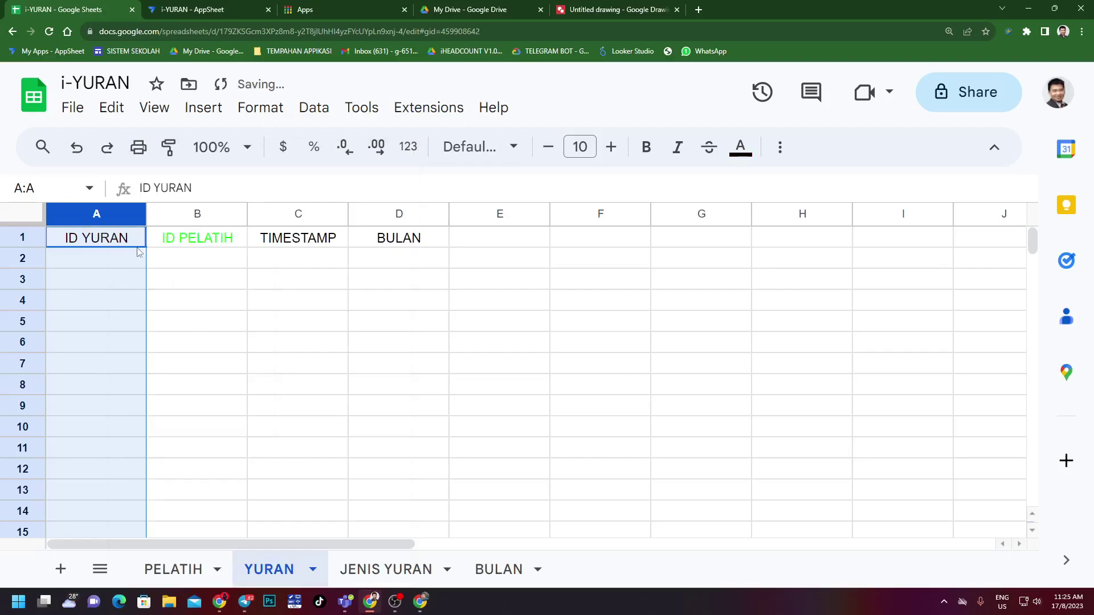
# Colour the ID YURAN header text red in the YURAN sheet.
pyautogui.click(113, 239)
pyautogui.click(740, 148)
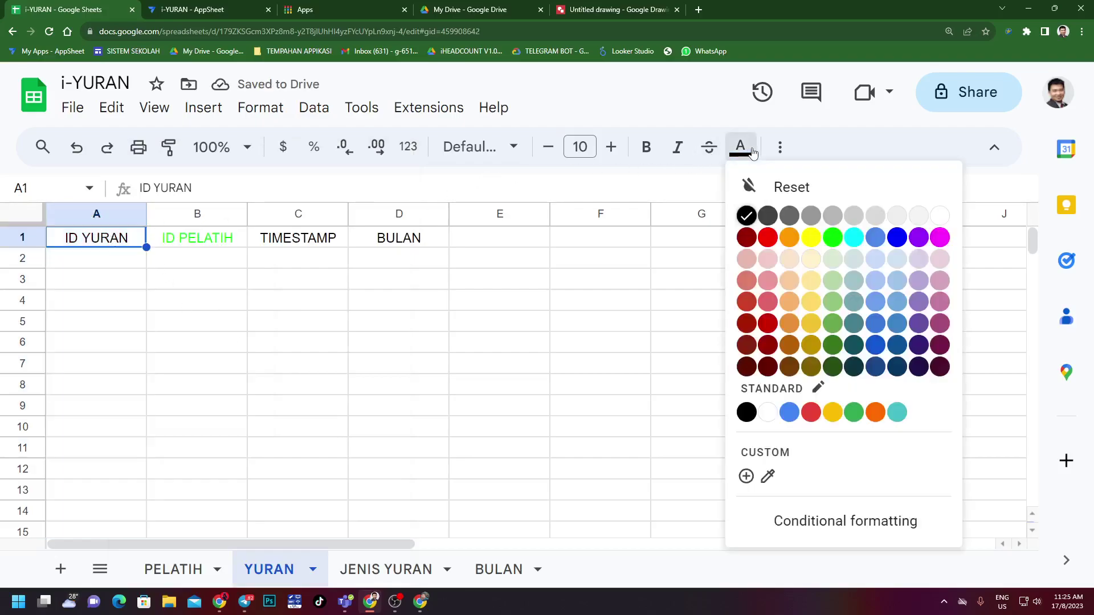
pyautogui.click(768, 237)
pyautogui.click(774, 239)
pyautogui.click(297, 321)
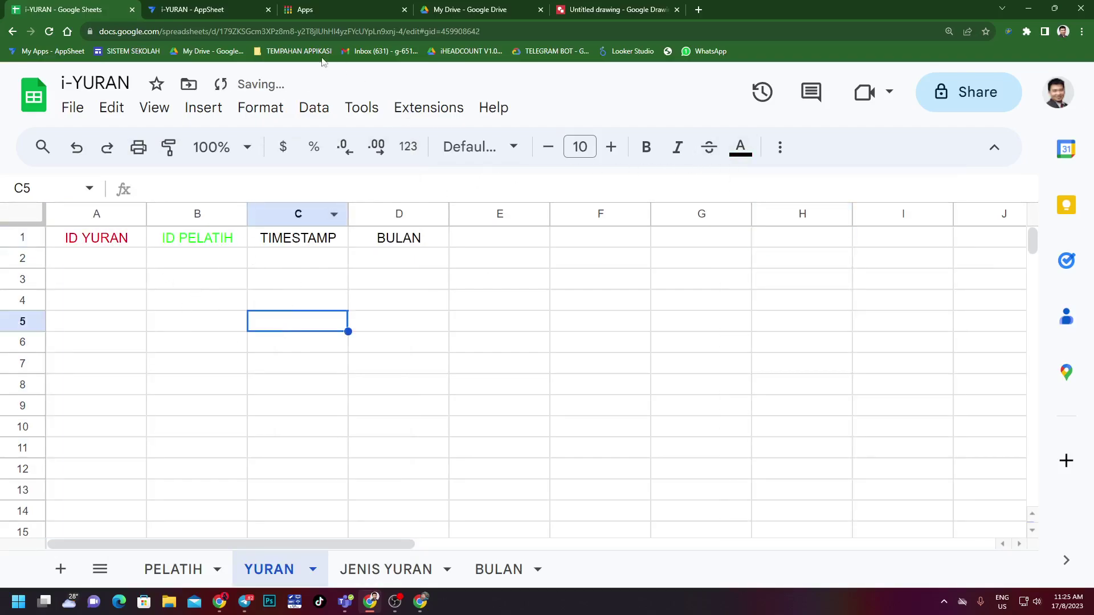
# Switch to the i-YURAN app in AppSheet and regenerate the YURAN table's column structure.
pyautogui.click(192, 10)
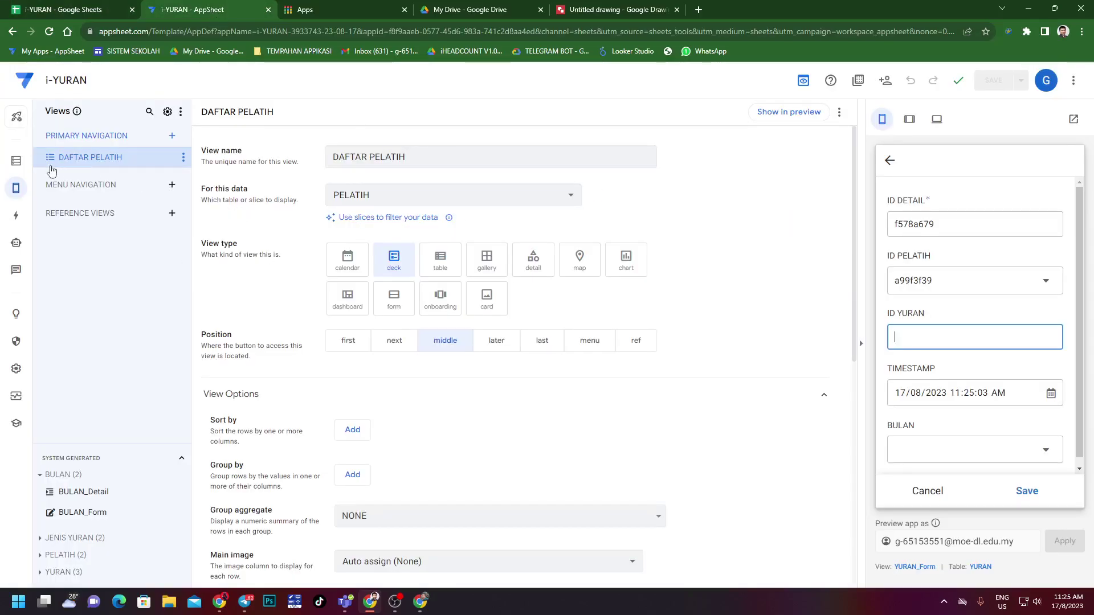
pyautogui.click(16, 161)
pyautogui.click(123, 158)
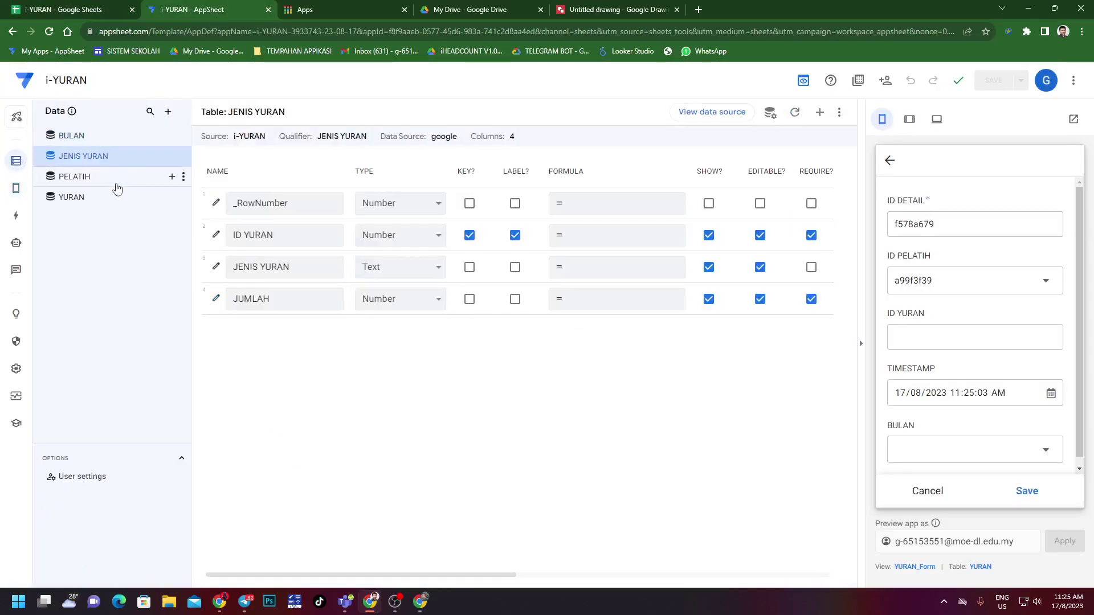
pyautogui.click(117, 184)
pyautogui.click(80, 197)
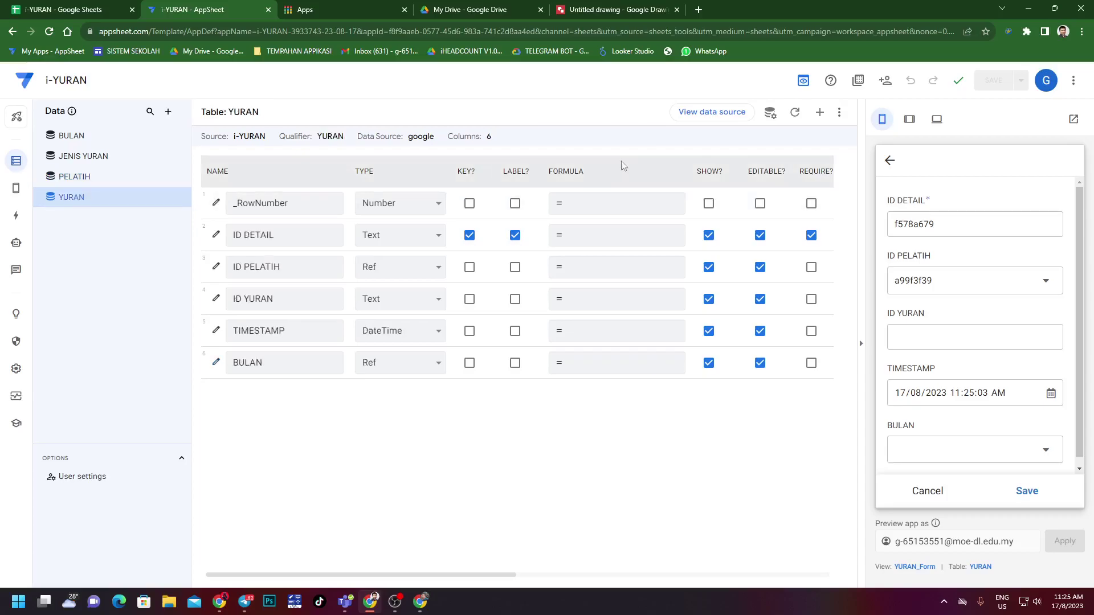
pyautogui.click(795, 114)
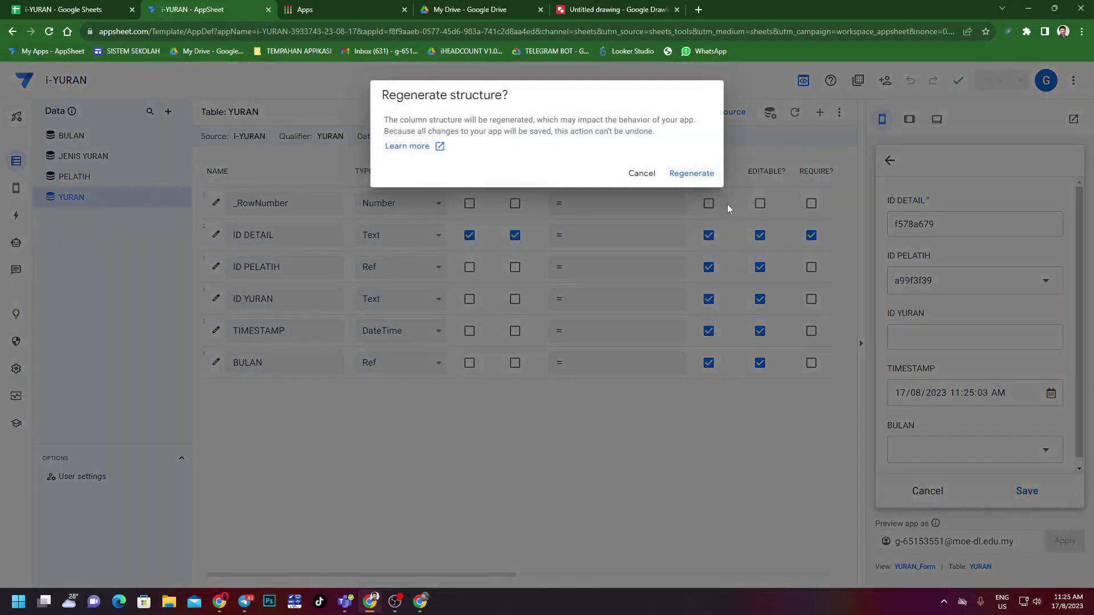
pyautogui.click(691, 173)
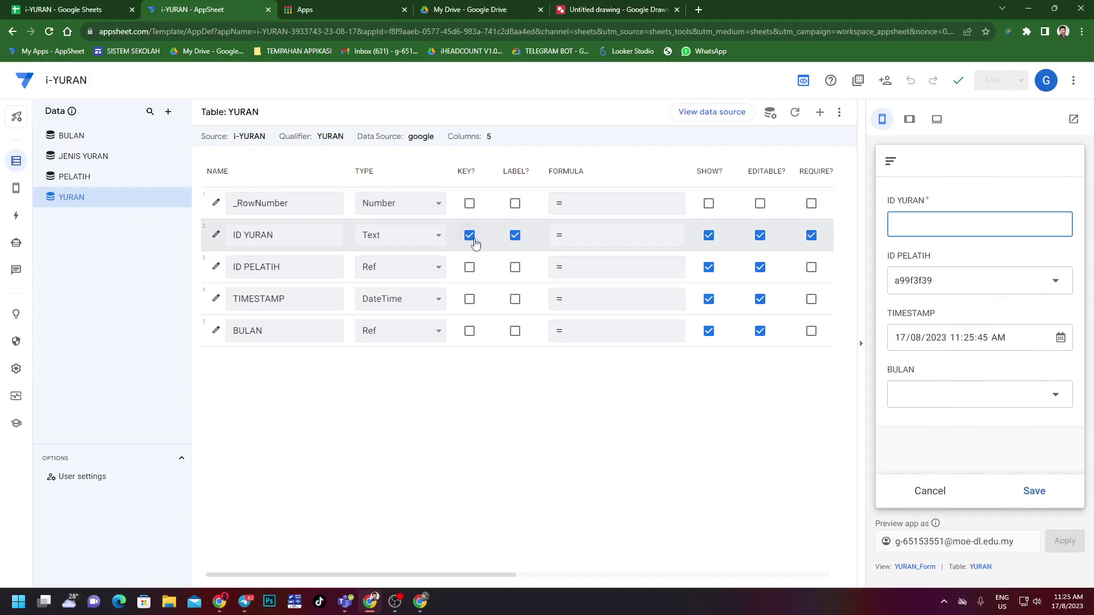
# Make ID PELATIH the YURAN table's label and set ID YURAN's initial value to UNIQUEID().
pyautogui.click(515, 268)
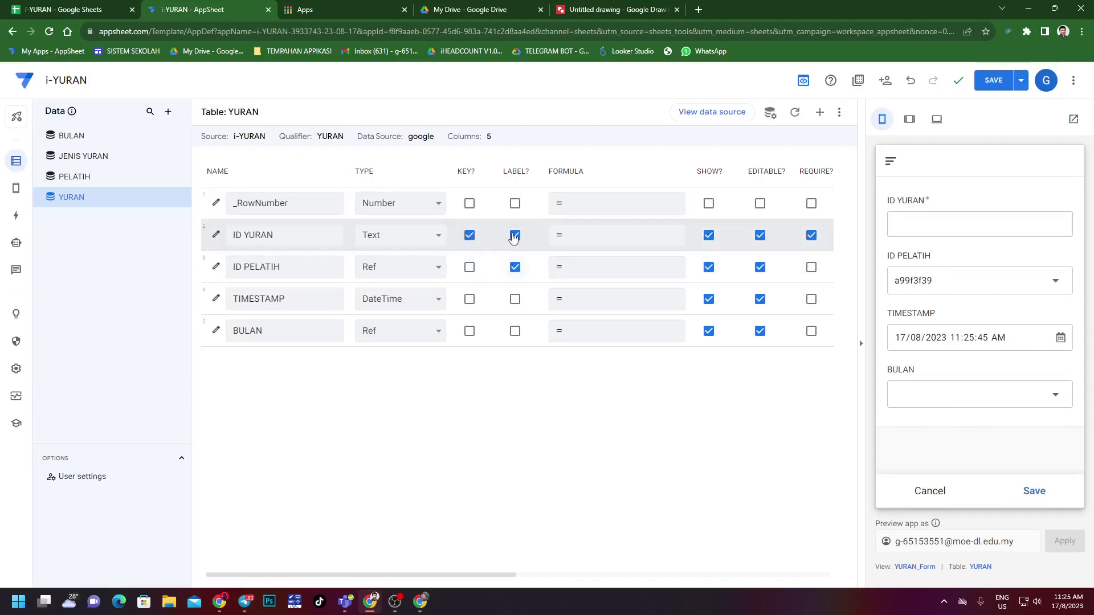
pyautogui.moveTo(388, 576); pyautogui.dragTo(603, 574)
pyautogui.click(518, 242)
pyautogui.write('UNIQUEID(')
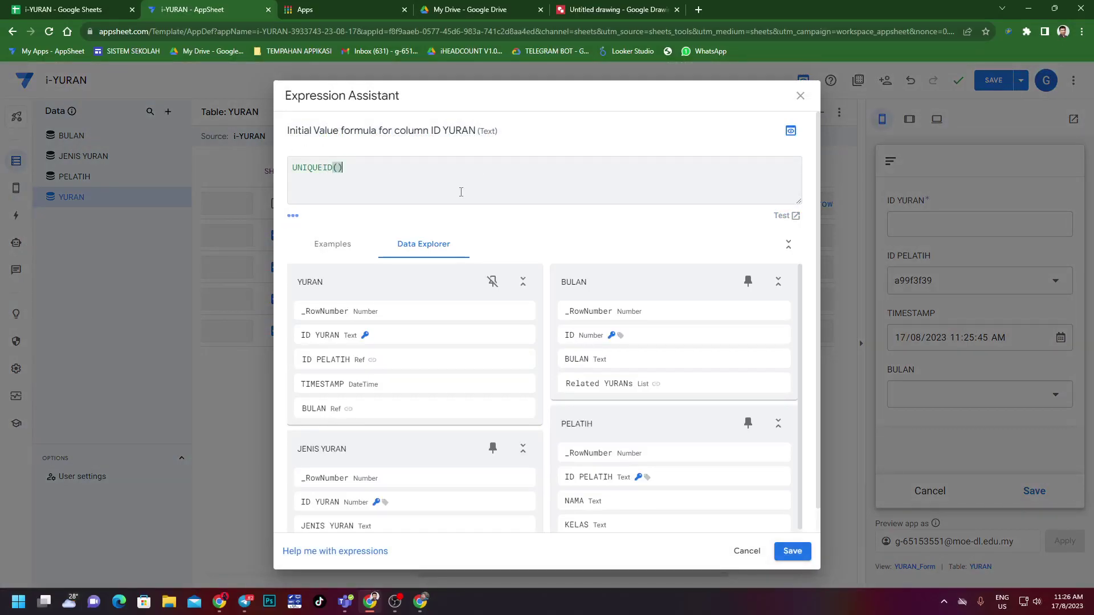
pyautogui.click(792, 551)
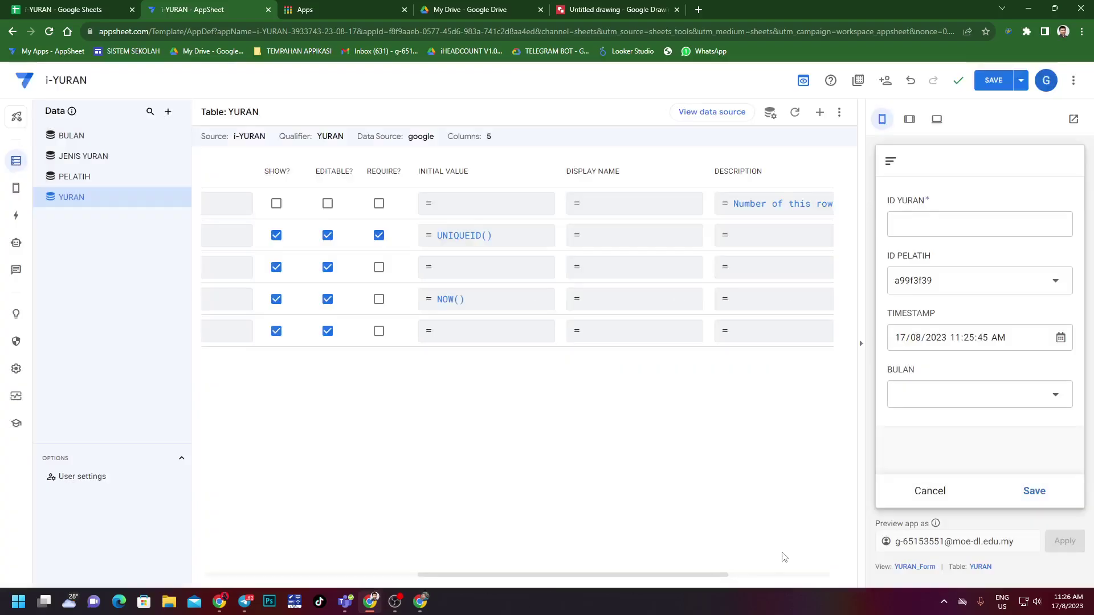
# Change the YURAN table's BULAN column type to Enum and save the app.
pyautogui.moveTo(470, 575); pyautogui.dragTo(259, 574)
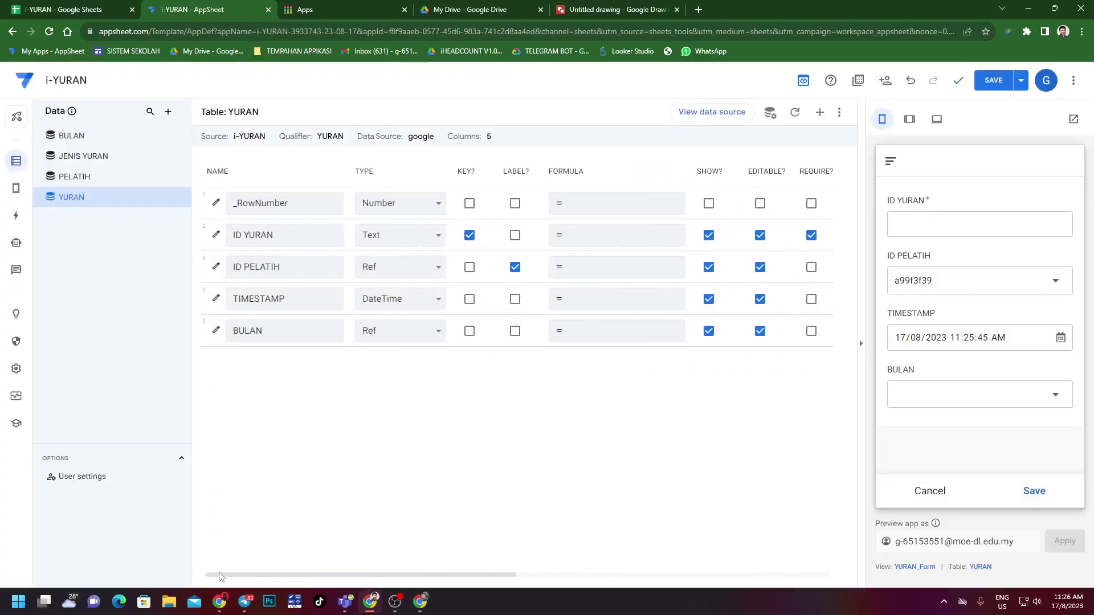
pyautogui.click(376, 336)
pyautogui.click(376, 336)
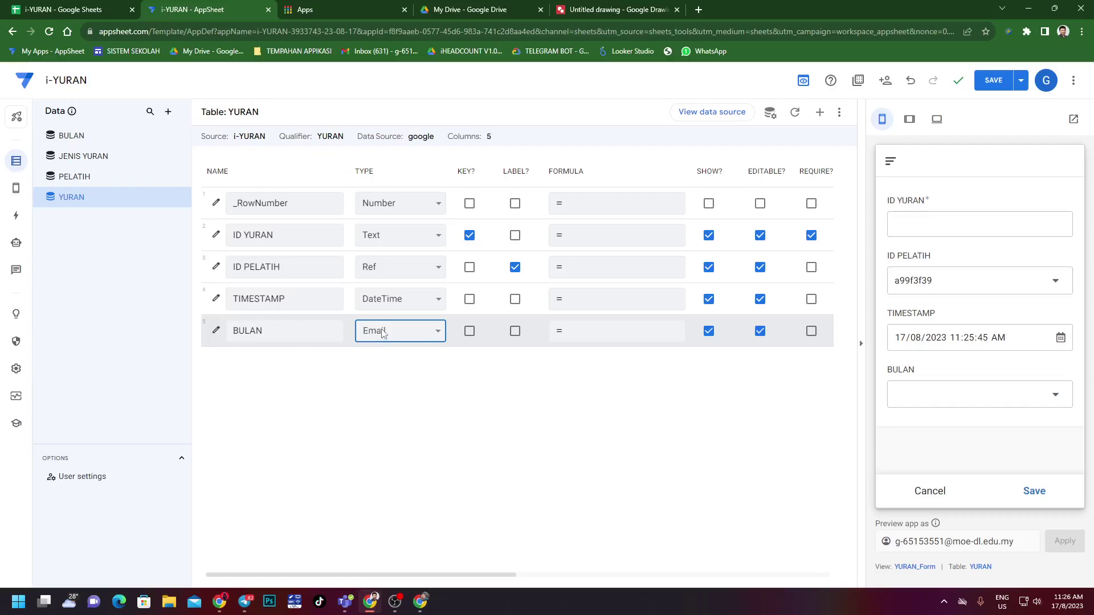
pyautogui.press('n')
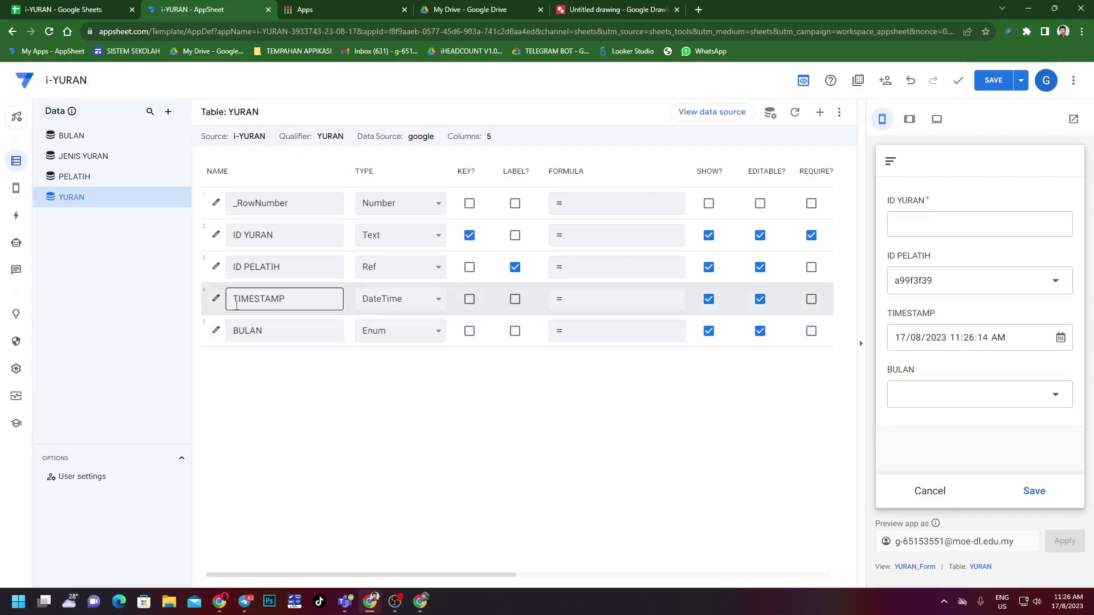
pyautogui.click(996, 86)
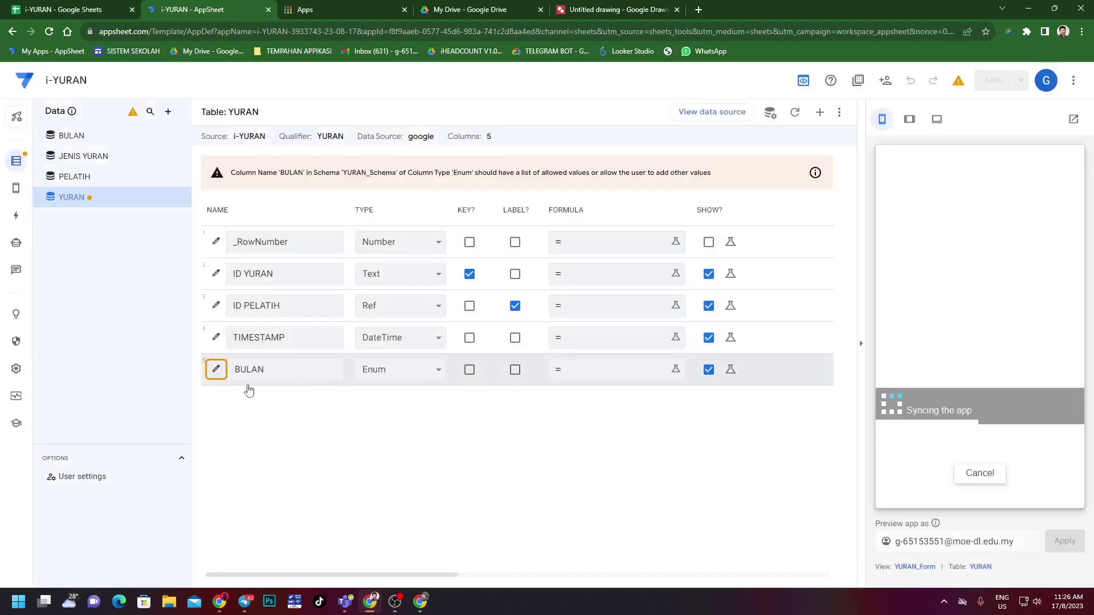
# Set the BULAN column's Valid If formula to BULAN[BULAN] in the YURAN table and save the app.
pyautogui.click(215, 373)
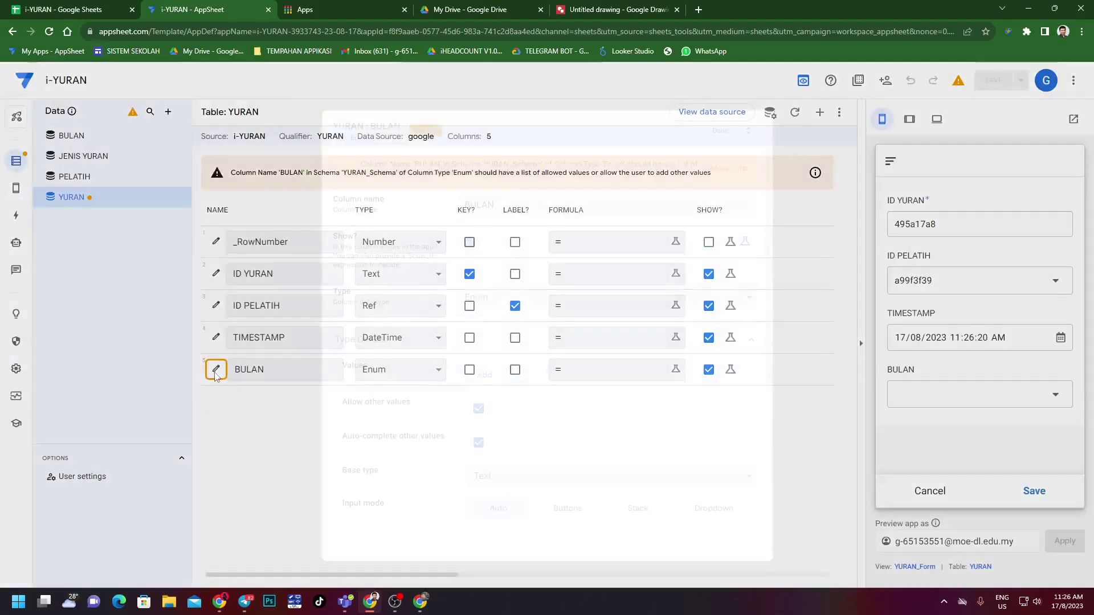
pyautogui.scroll(-3, 500, 454)
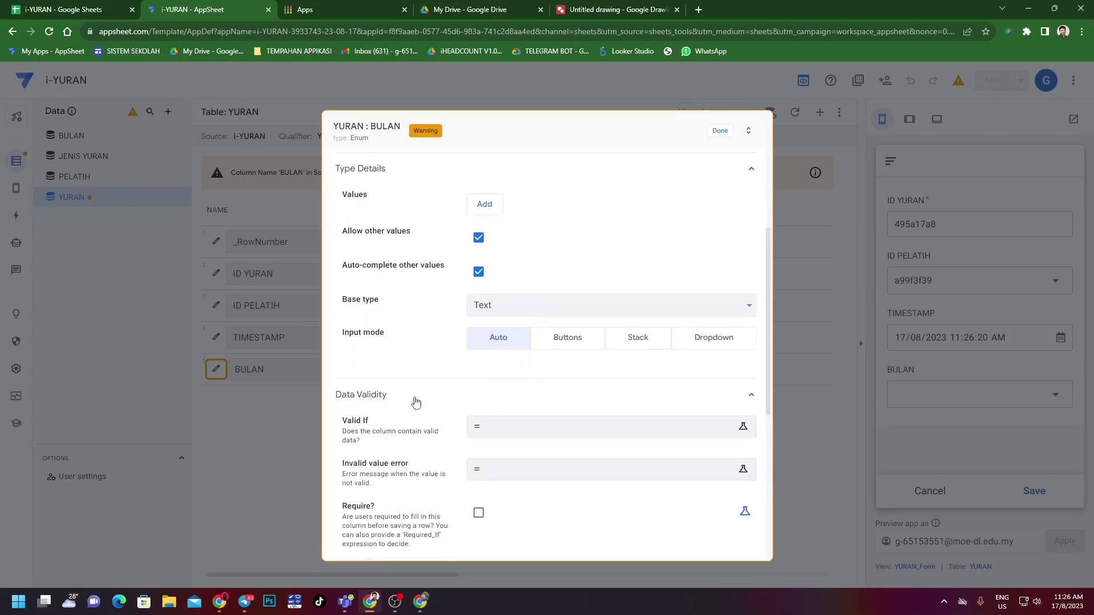
pyautogui.click(551, 434)
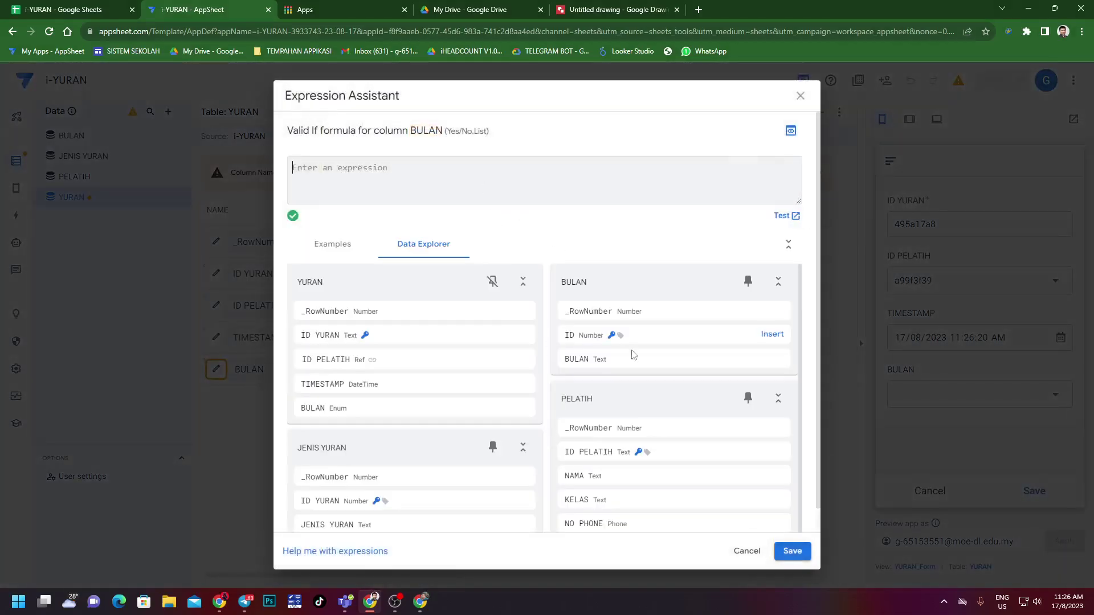
pyautogui.moveTo(673, 362)
pyautogui.click(786, 358)
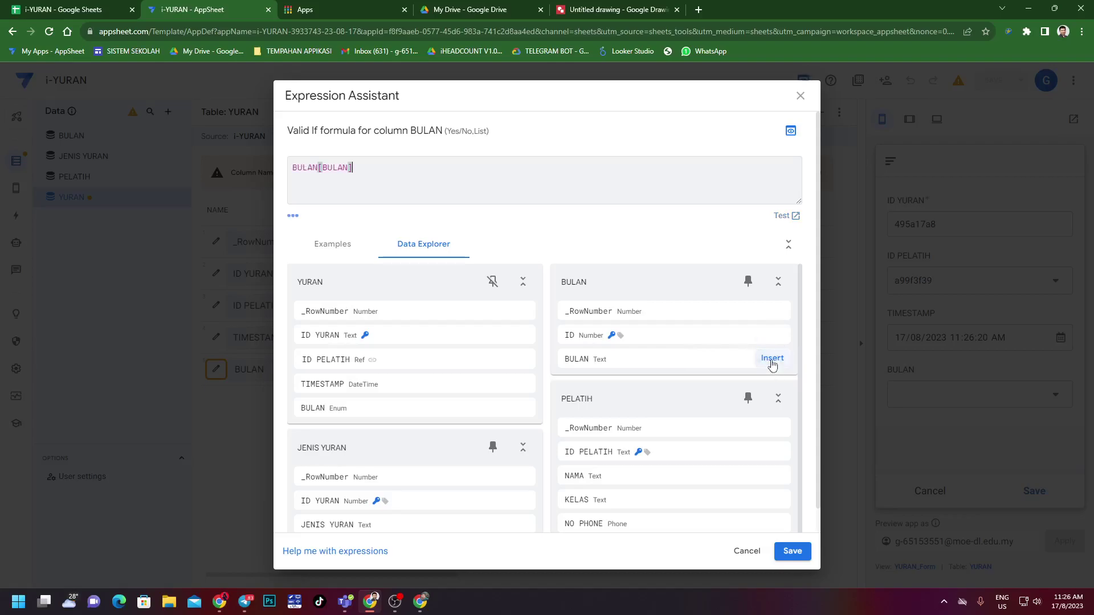
pyautogui.click(793, 551)
pyautogui.click(721, 134)
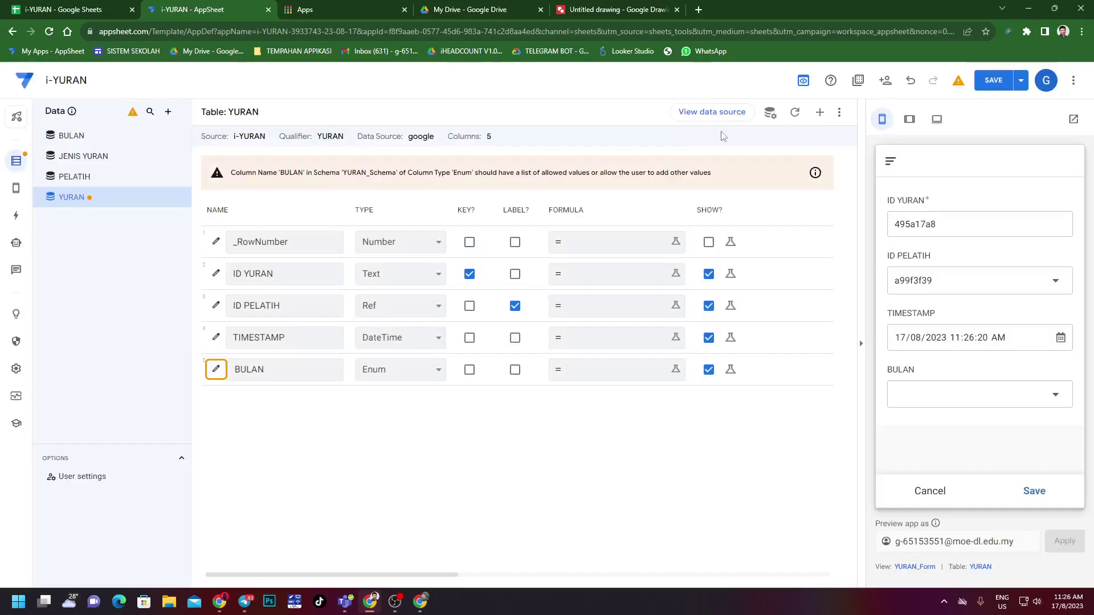
pyautogui.click(993, 83)
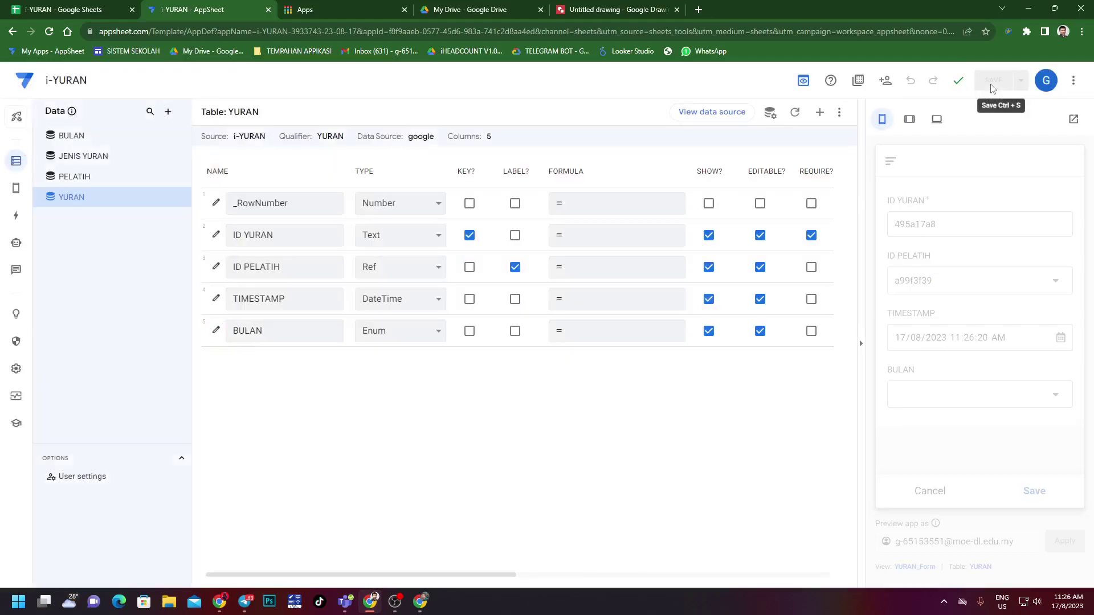
# Check the month choices offered for BULAN in the previewed YURAN form, and cancel the form.
pyautogui.click(995, 394)
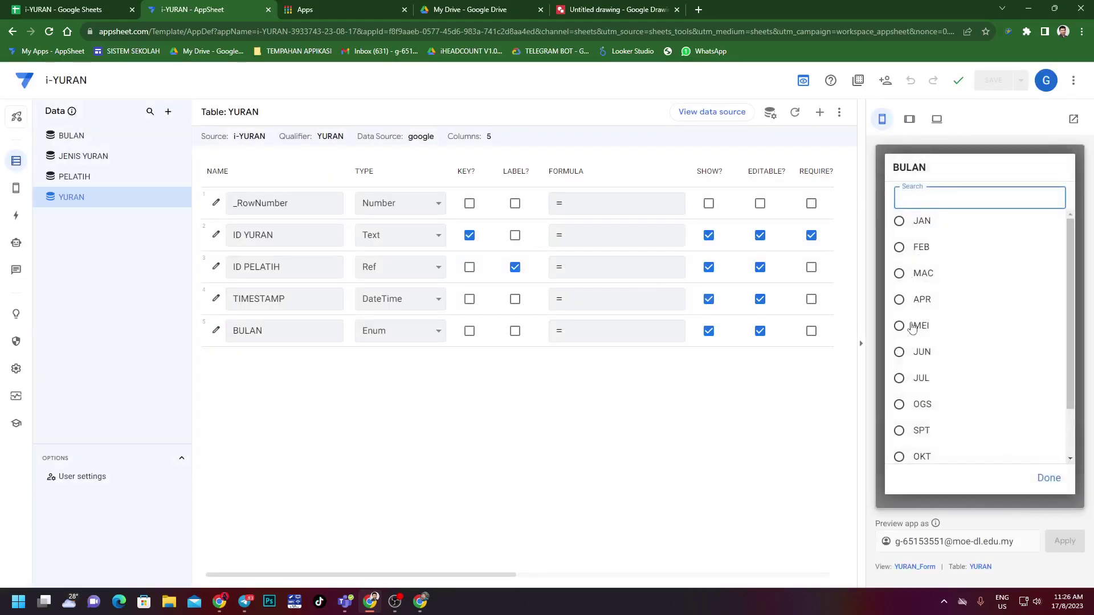
pyautogui.scroll(-2, 920, 368)
pyautogui.scroll(2, 922, 342)
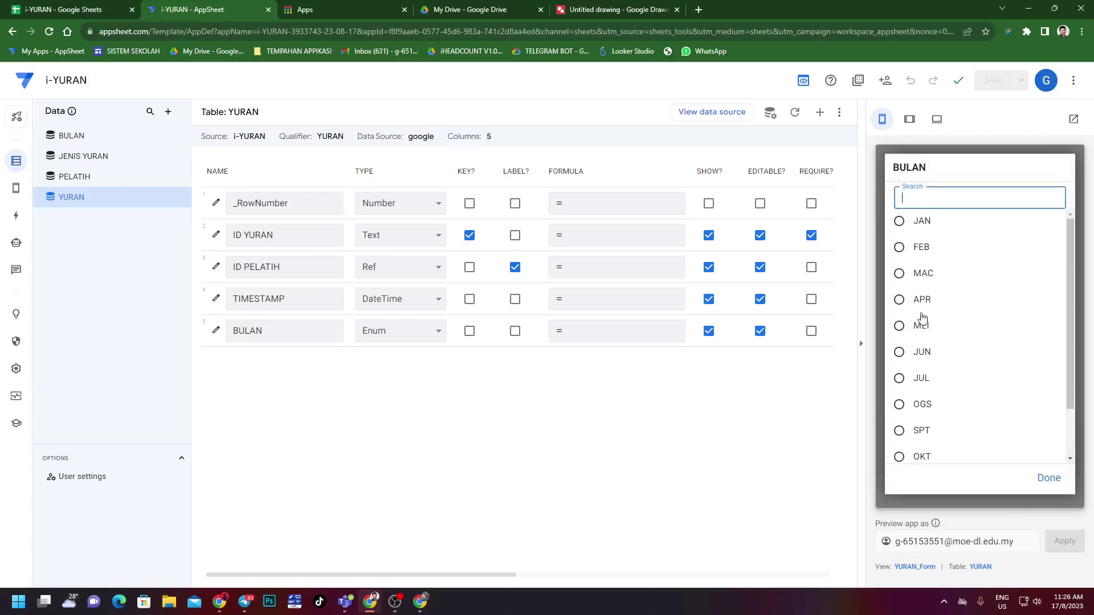
pyautogui.click(948, 509)
pyautogui.click(934, 496)
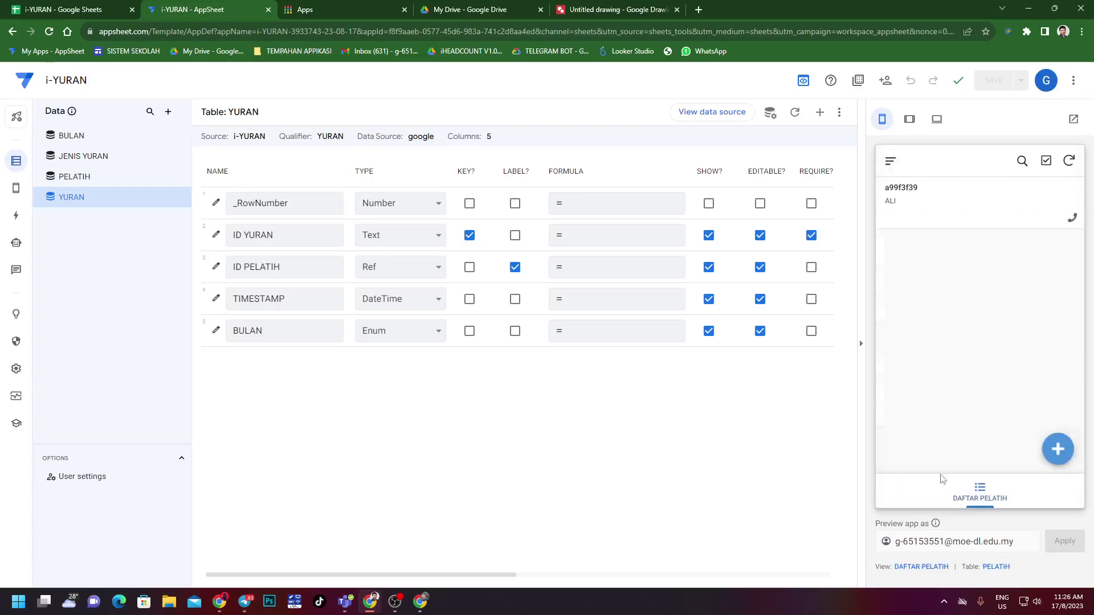
# Add a related YURAN entry for the existing trainee in the app preview, with BULAN set to JAN, and save it.
pyautogui.click(953, 232)
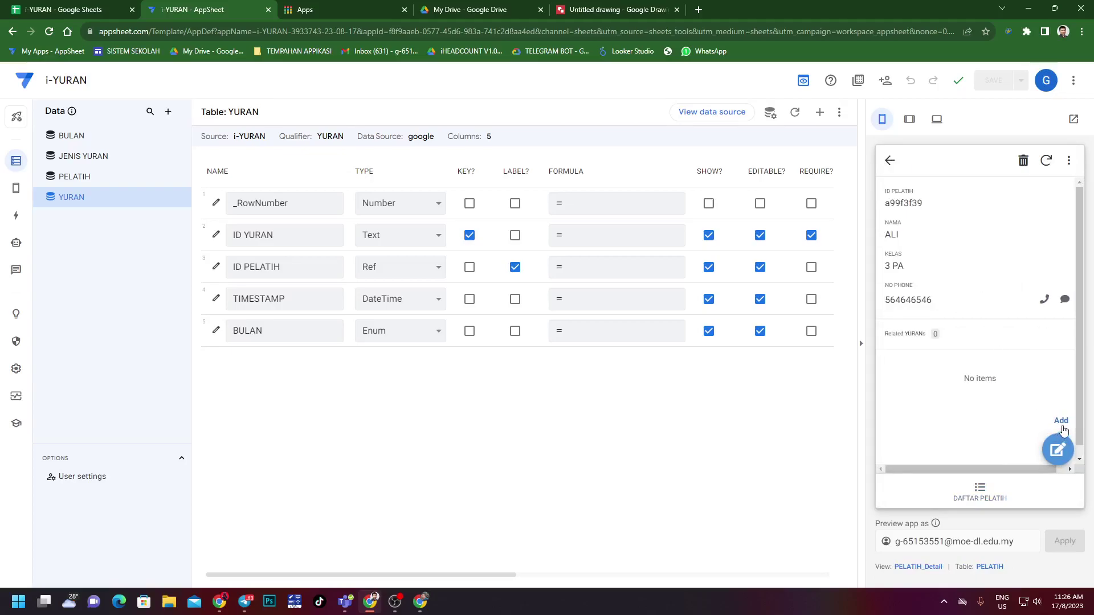
pyautogui.click(1061, 423)
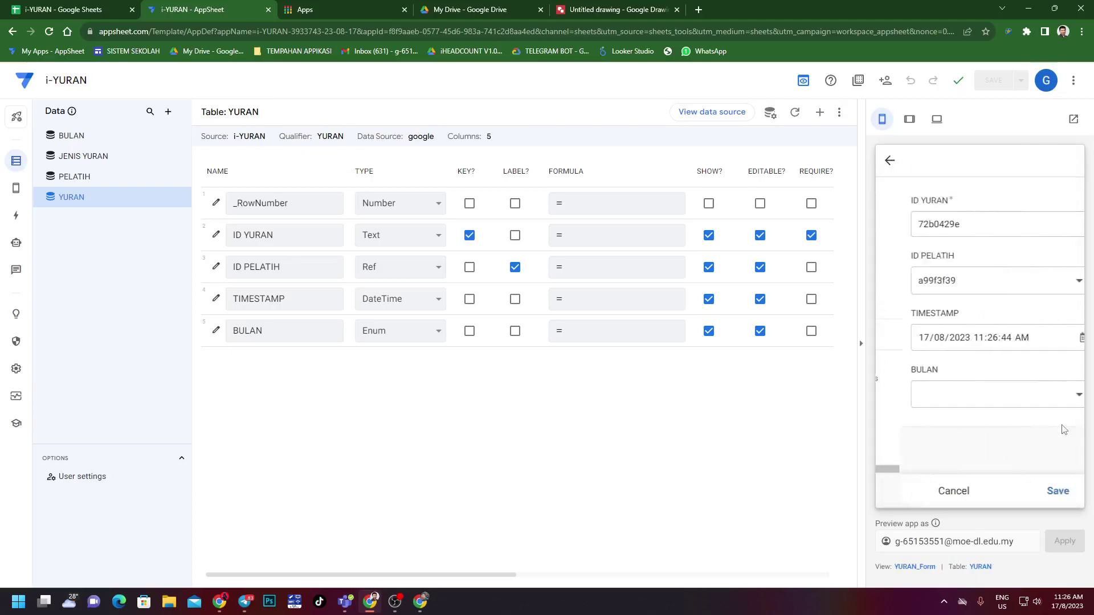
pyautogui.click(933, 285)
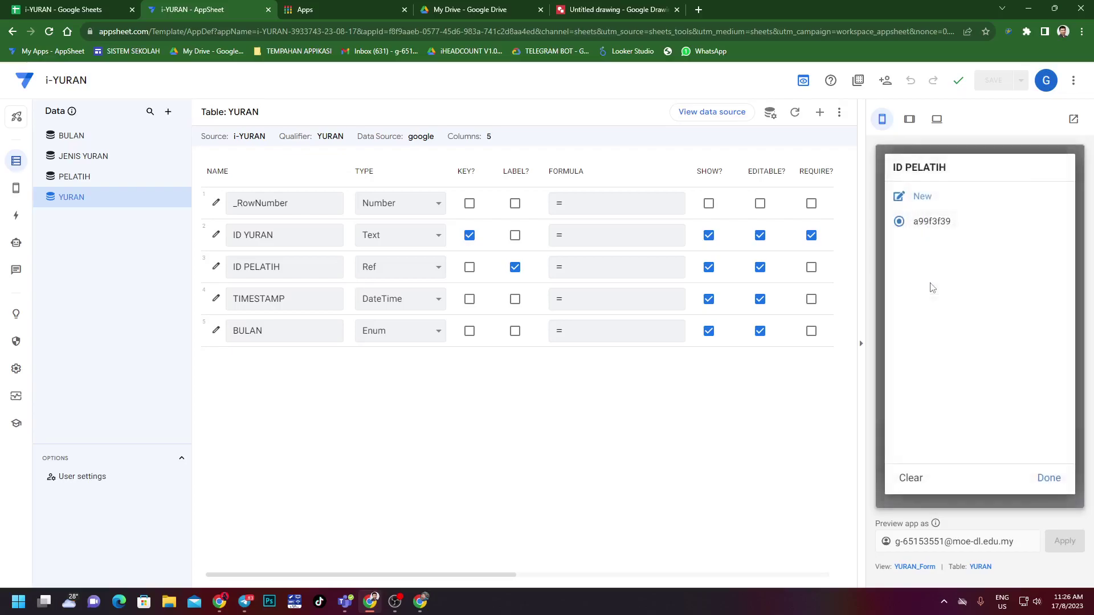
pyautogui.click(941, 152)
pyautogui.click(944, 395)
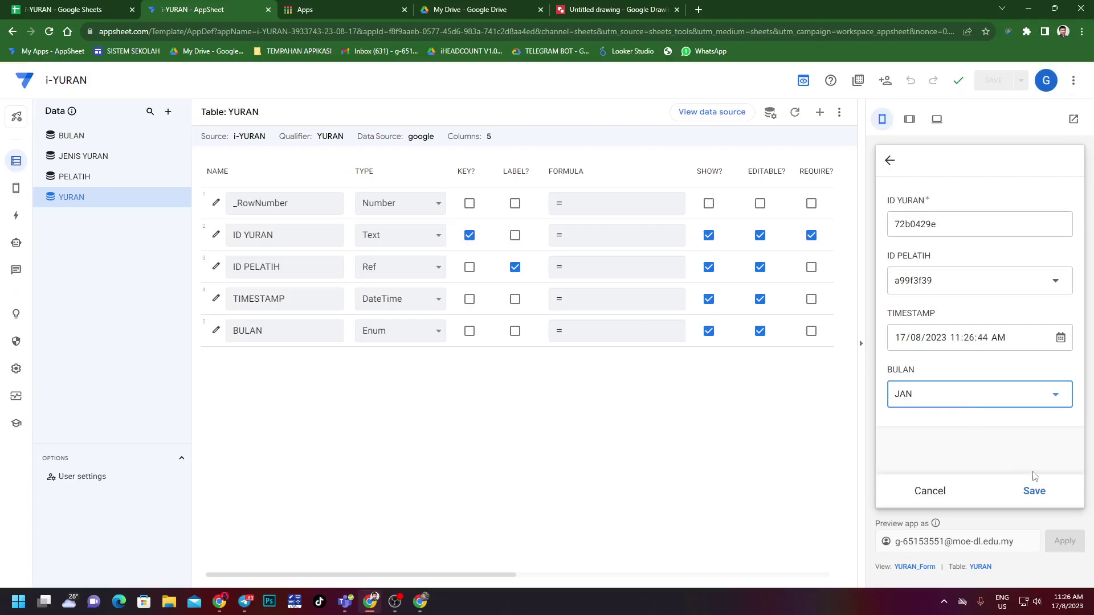
pyautogui.click(1035, 491)
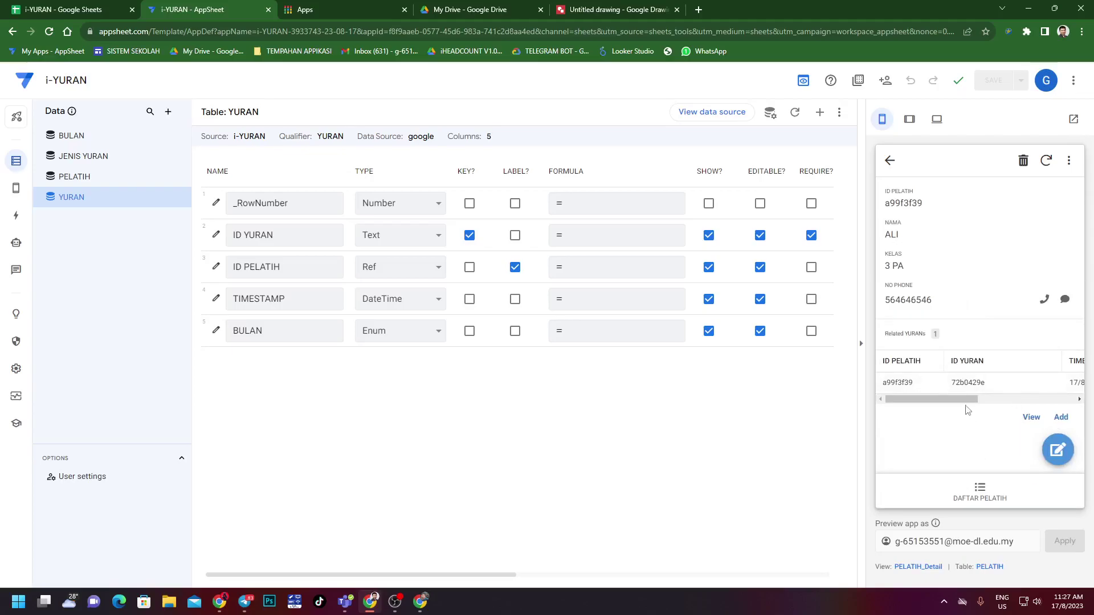
# Review the trainee's Related YURANs entry, and switch to the i-YURAN spreadsheet to check the JENIS YURAN and BULAN sheets.
pyautogui.moveTo(969, 400); pyautogui.dragTo(898, 401)
pyautogui.click(114, 11)
pyautogui.click(417, 568)
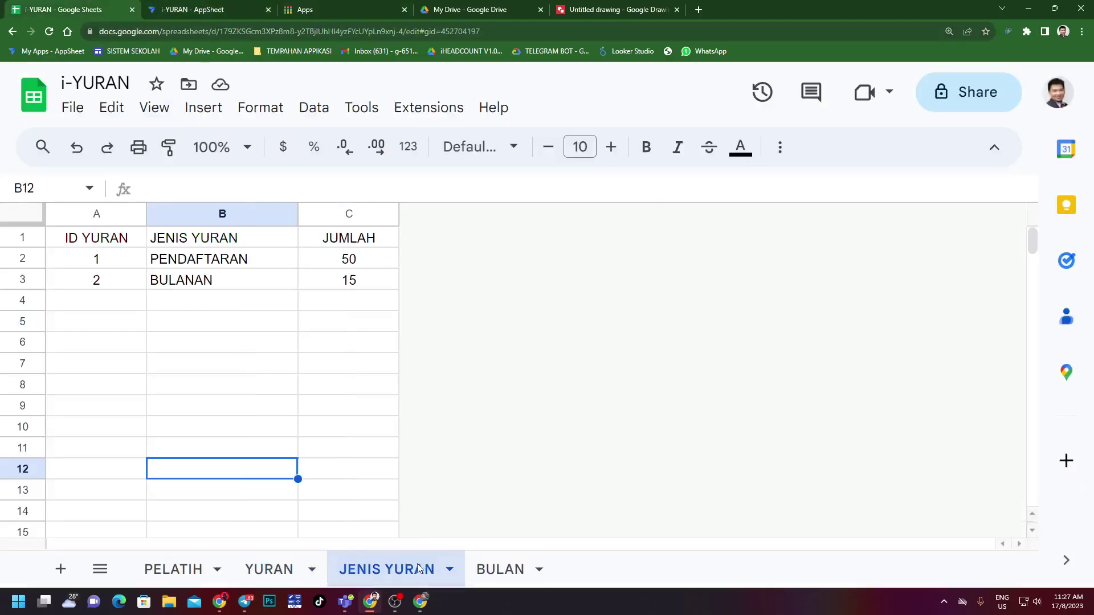
pyautogui.click(495, 570)
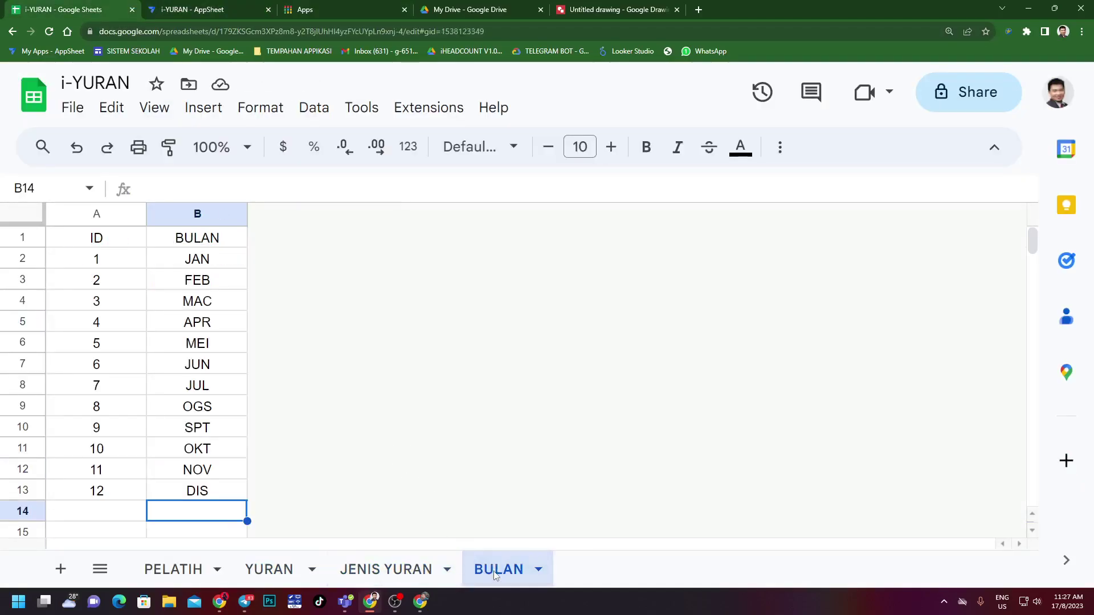
# Insert a row above JAN in the BULAN sheet with ID 0 and BULAN set to PENDAFTARAN.
pyautogui.click(66, 263)
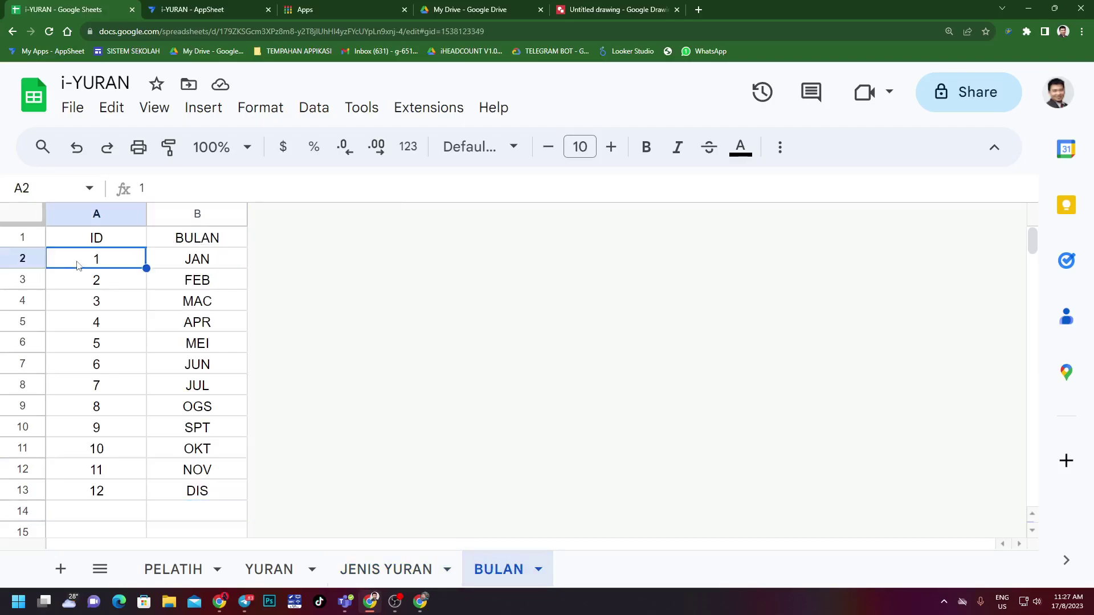
pyautogui.click(33, 262)
pyautogui.rightClick(33, 262)
pyautogui.click(104, 320)
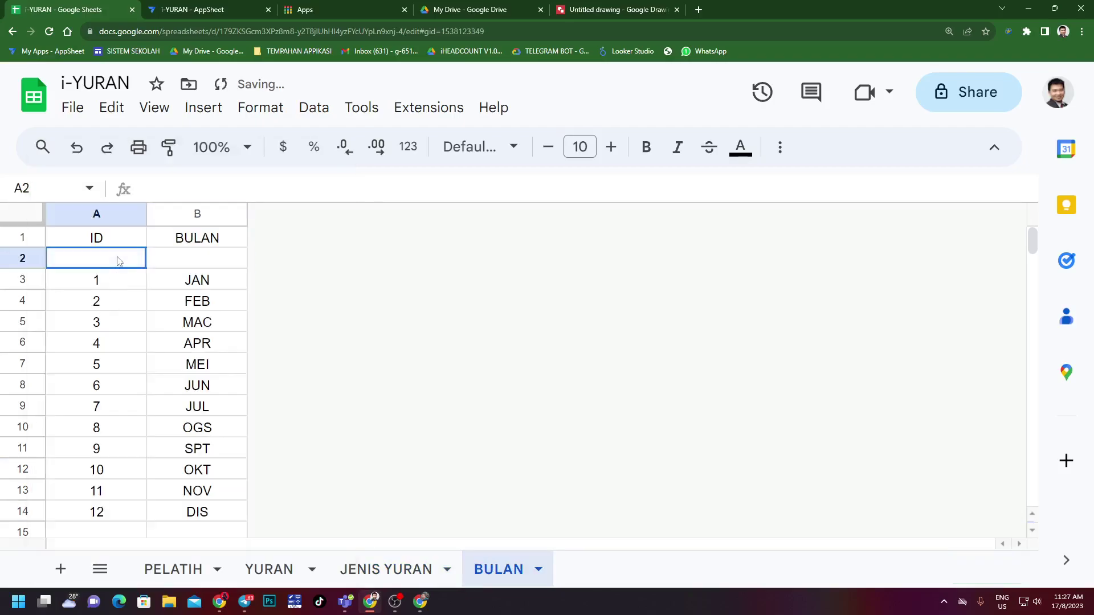
pyautogui.write('0')
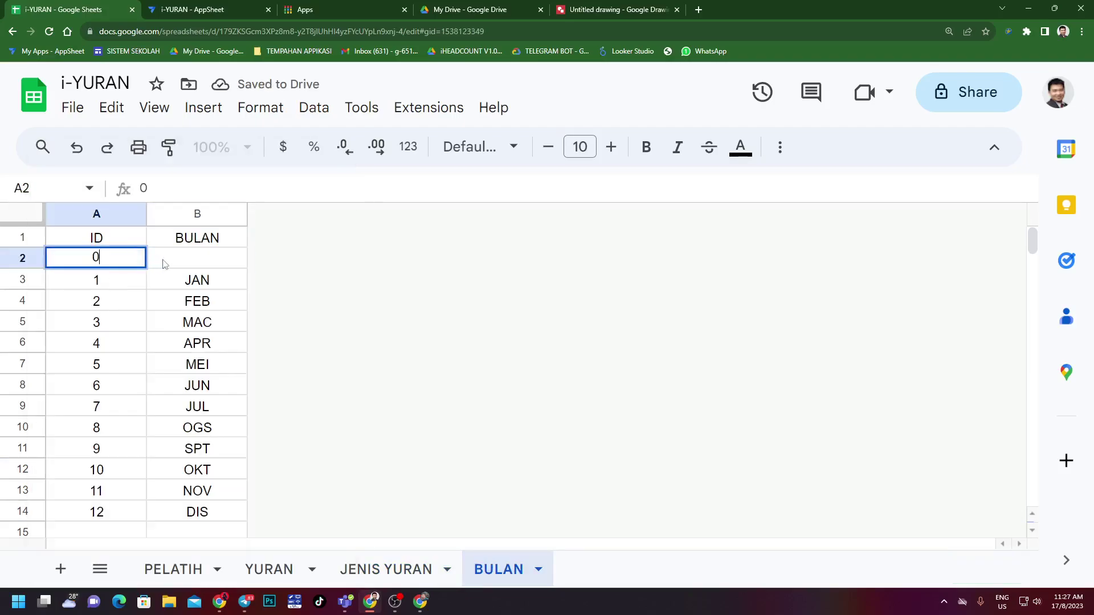
pyautogui.press('Tab')
pyautogui.write('PENA')
pyautogui.press('BackSpace')
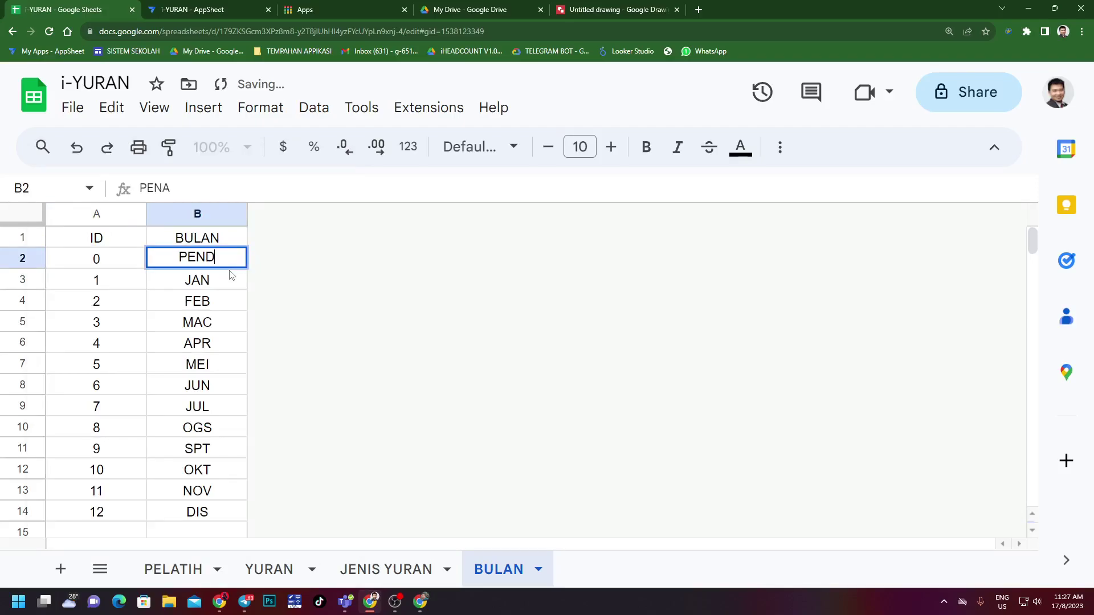
pyautogui.write('DAFTARAN')
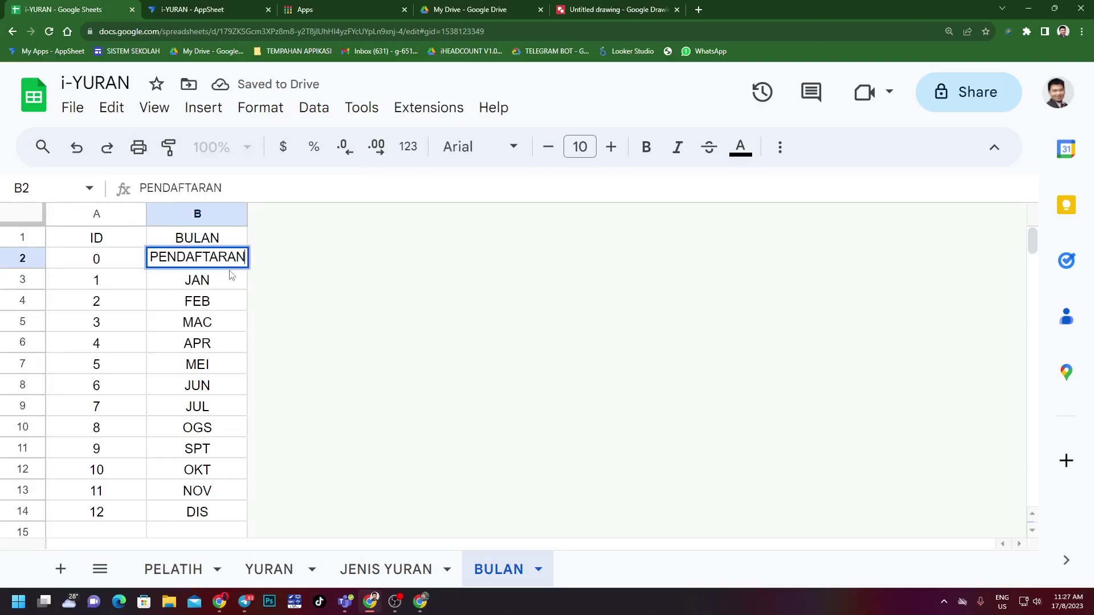
pyautogui.press('Down')
pyautogui.press('Down')
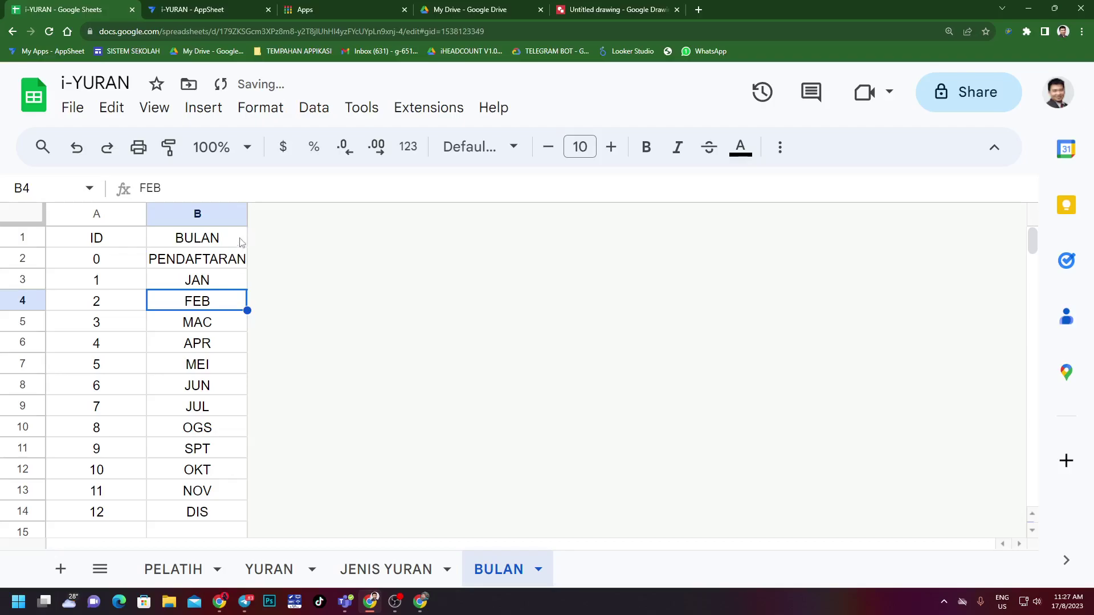
# Widen the BULAN column slightly so PENDAFTARAN fits, and look over the list of months.
pyautogui.moveTo(248, 214); pyautogui.dragTo(260, 214)
pyautogui.scroll(-1, 244, 473)
pyautogui.scroll(1, 244, 507)
pyautogui.scroll(-2, 218, 422)
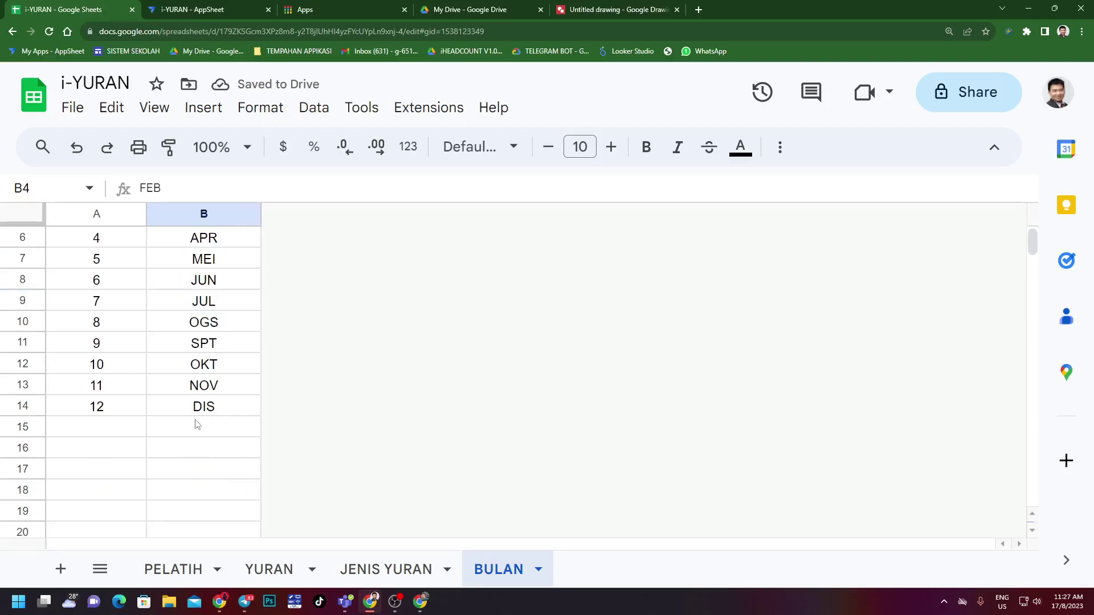
pyautogui.scroll(-2, 205, 486)
pyautogui.scroll(4, 114, 450)
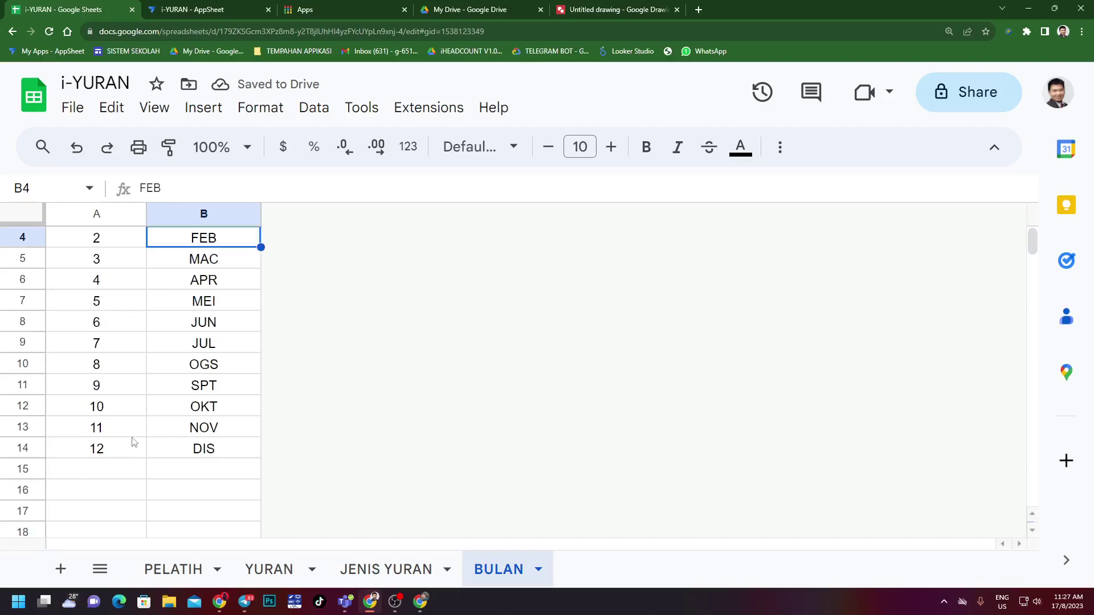
# Check the YURAN sheet, switch to the AppSheet editor, sync the previewed app, and delete the trainee's related JAN entry.
pyautogui.click(269, 569)
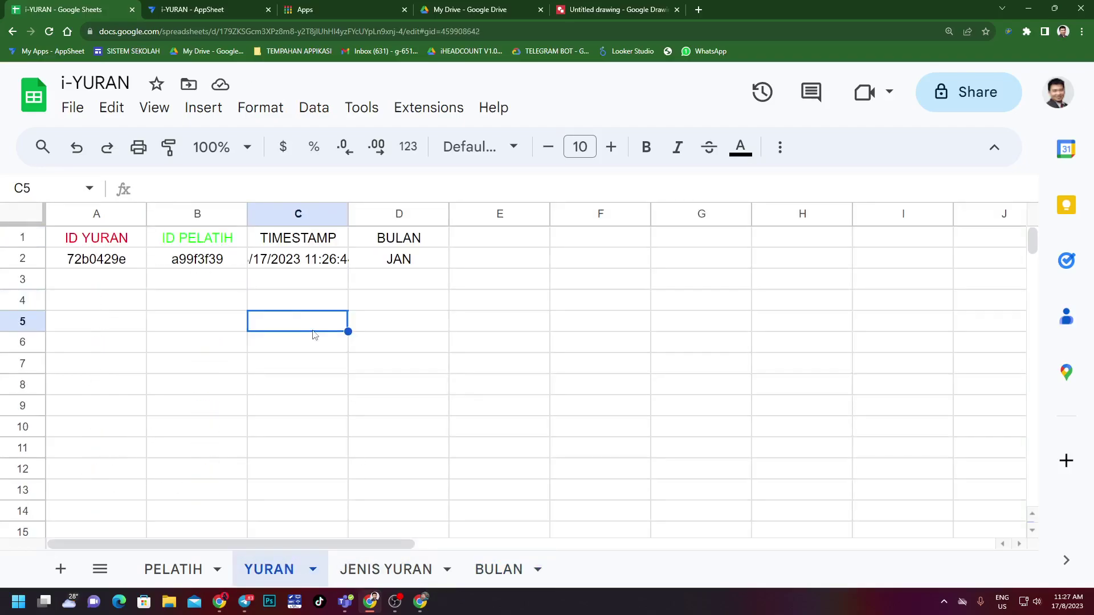
pyautogui.click(192, 10)
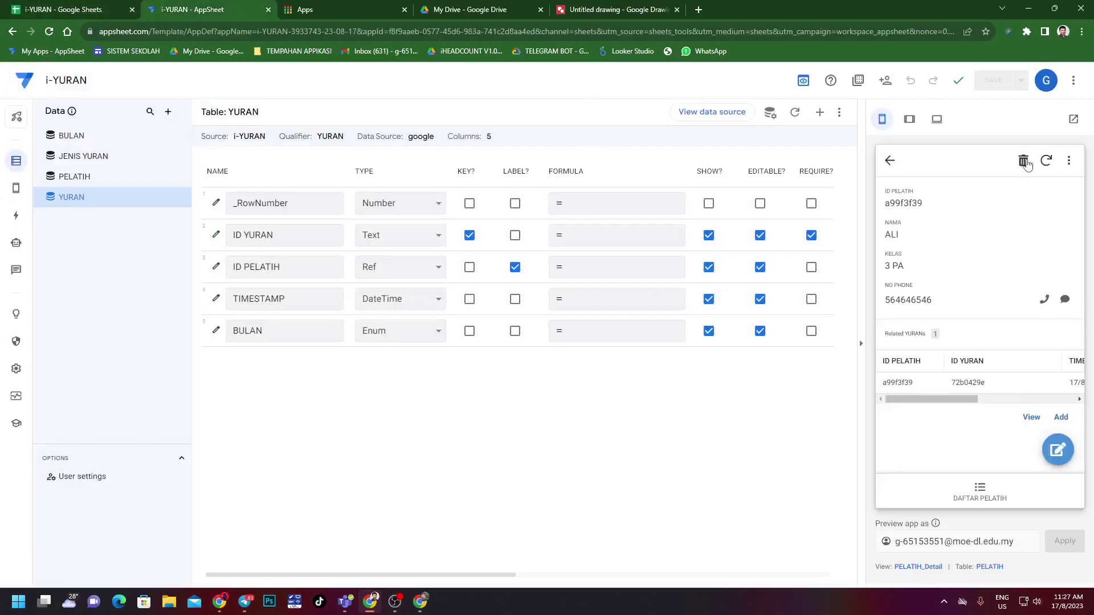
pyautogui.click(1048, 161)
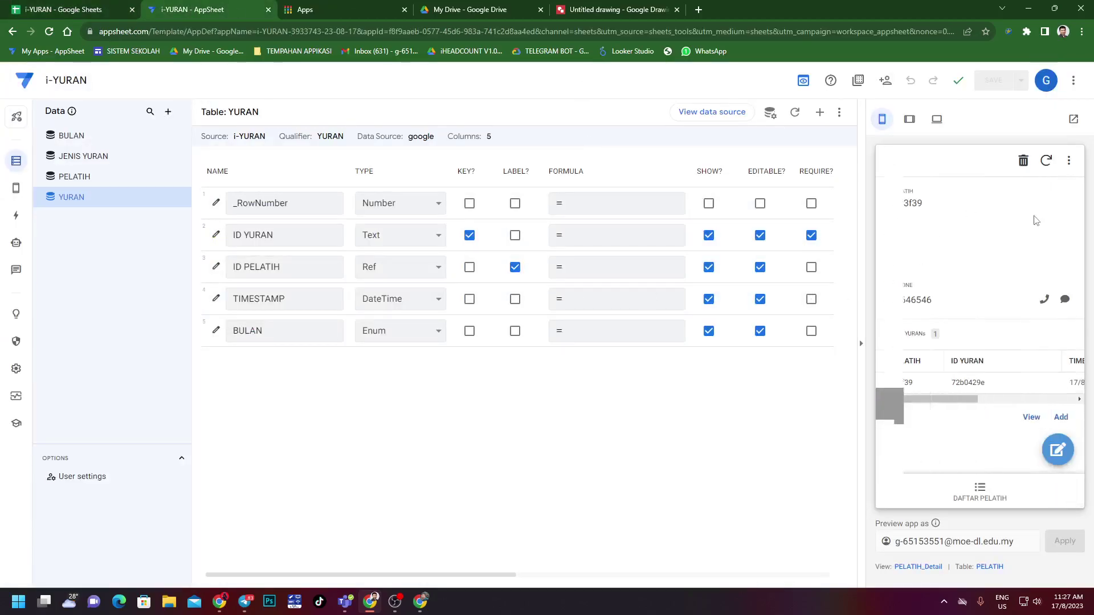
pyautogui.click(1049, 383)
pyautogui.click(1024, 162)
pyautogui.click(1046, 312)
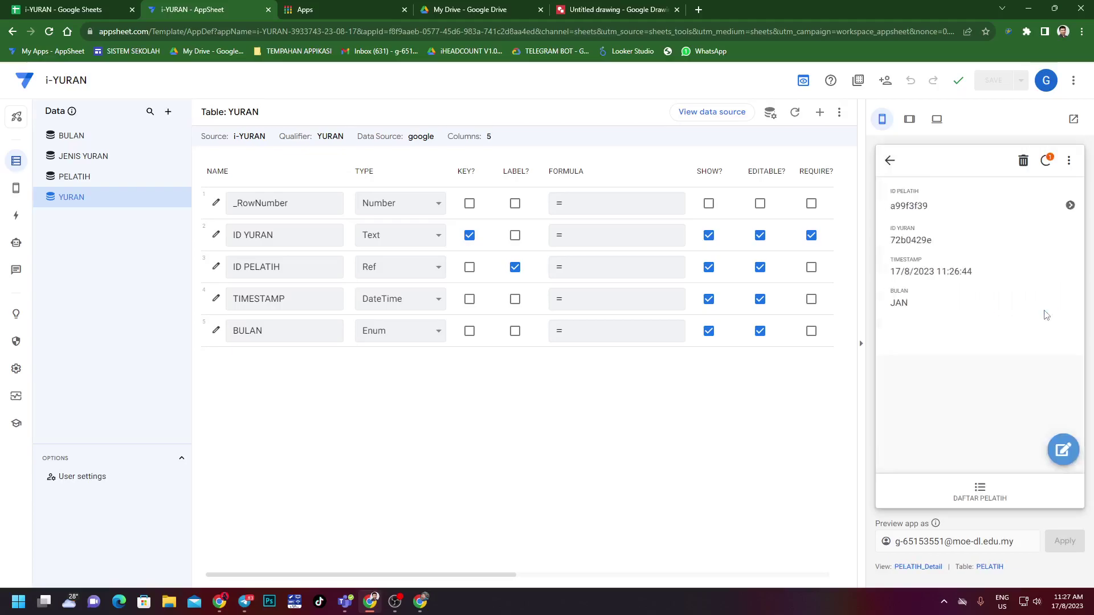
# Test a new related YURAN entry with BULAN set to PENDAFTARAN, and look at the JENIS YURAN table's columns.
pyautogui.click(1052, 419)
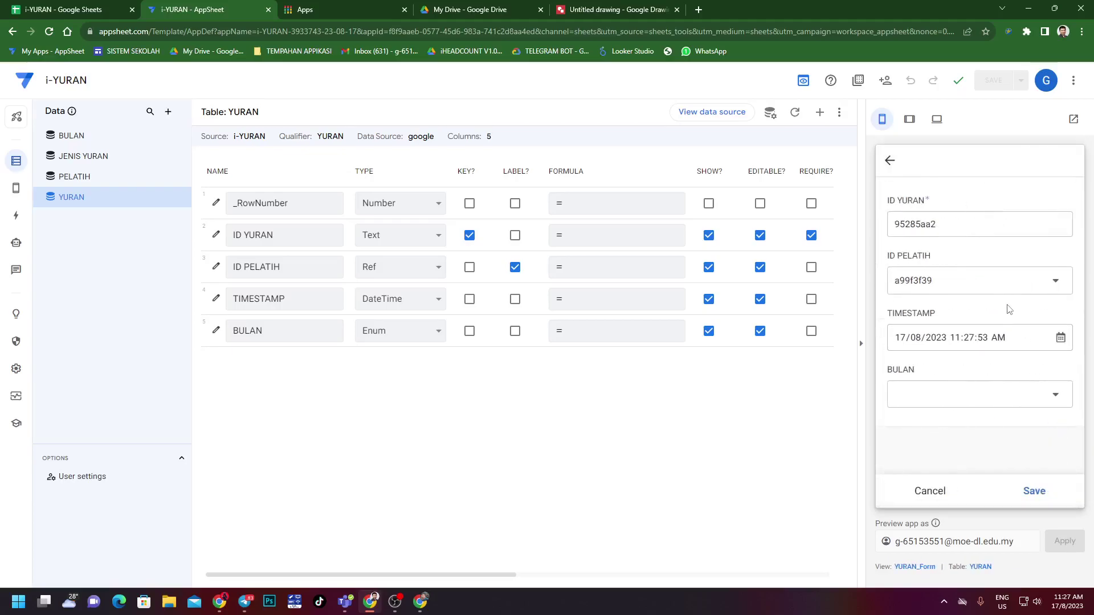
pyautogui.click(990, 396)
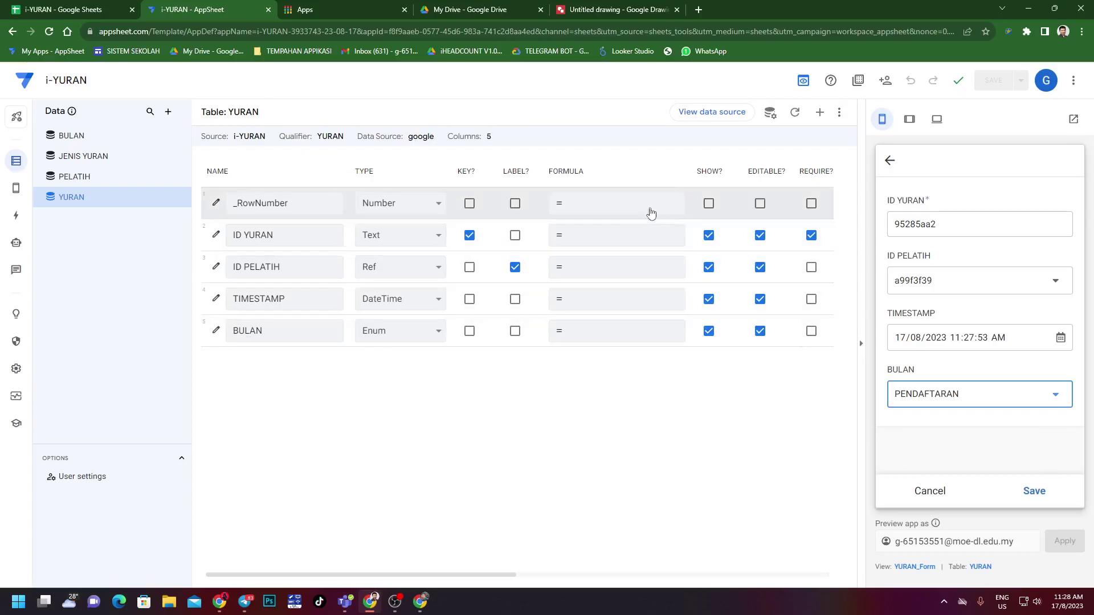
pyautogui.click(71, 160)
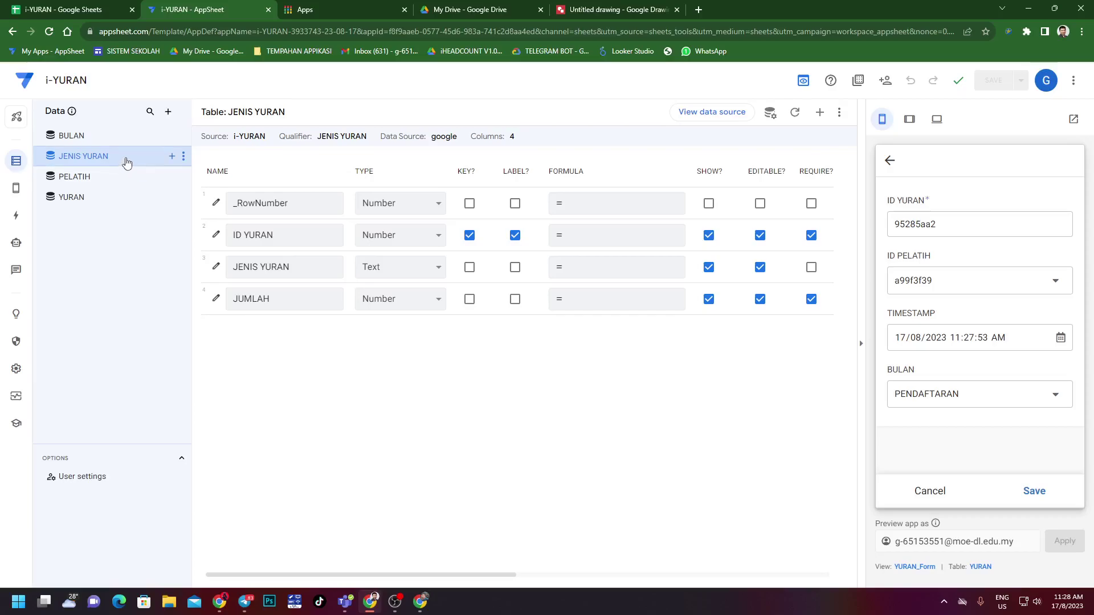
# Switch to the i-YURAN spreadsheet and insert a column headed NILAI after the BULAN column in the BULAN sheet.
pyautogui.click(93, 14)
pyautogui.click(483, 568)
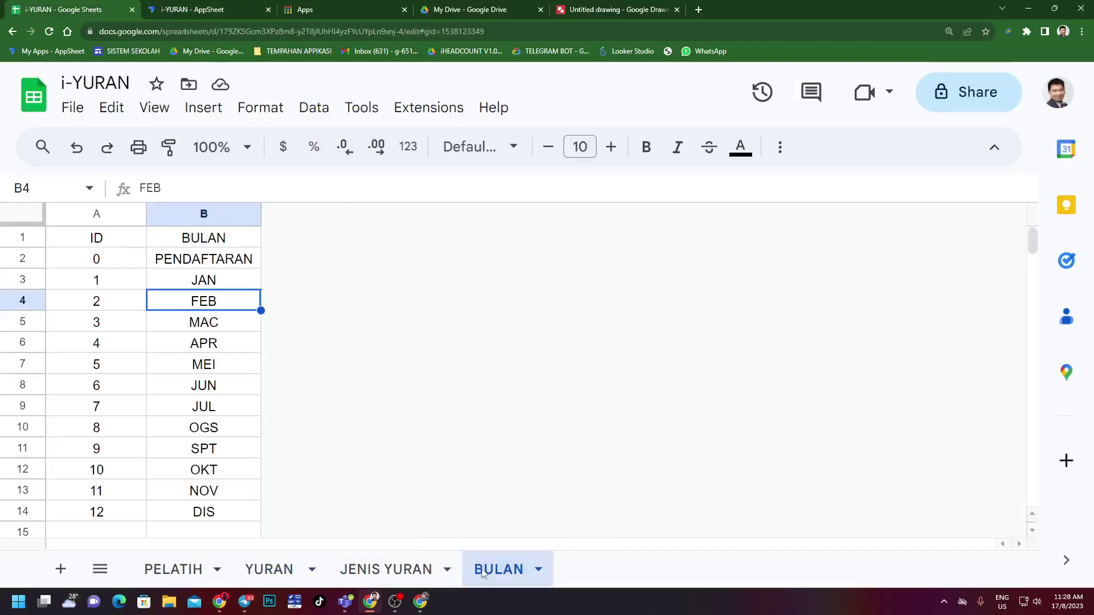
pyautogui.click(163, 343)
pyautogui.rightClick(234, 212)
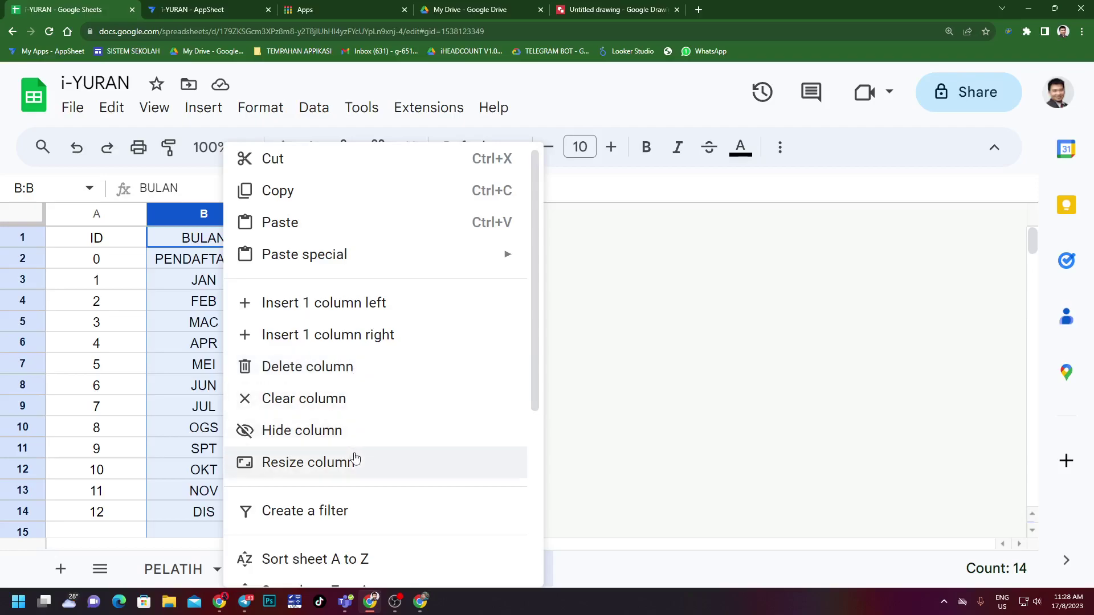
pyautogui.click(354, 335)
pyautogui.click(336, 282)
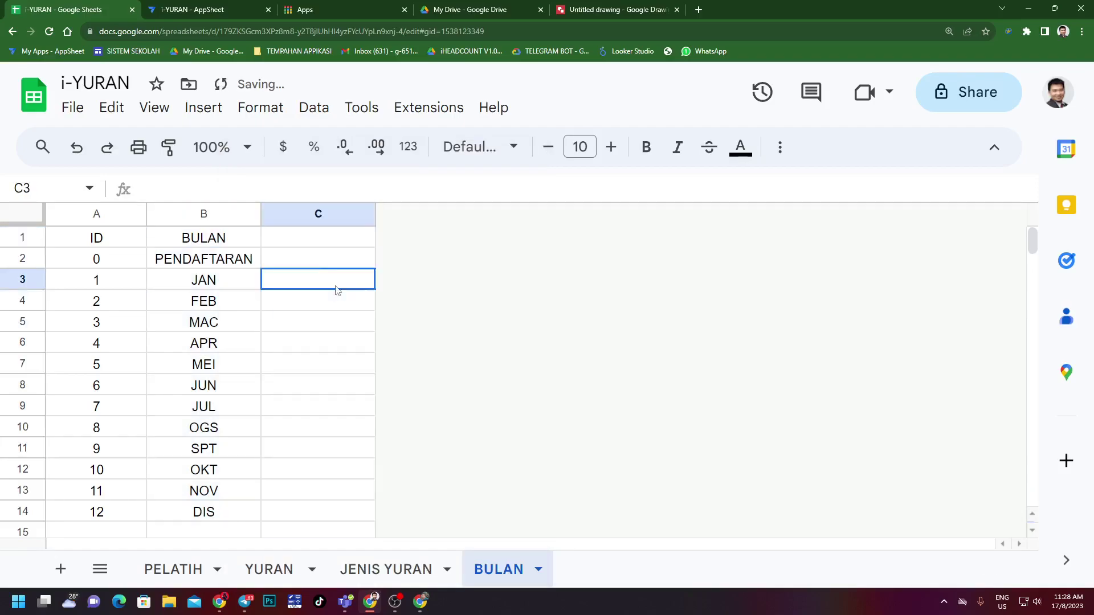
pyautogui.click(321, 239)
pyautogui.write('NILAI')
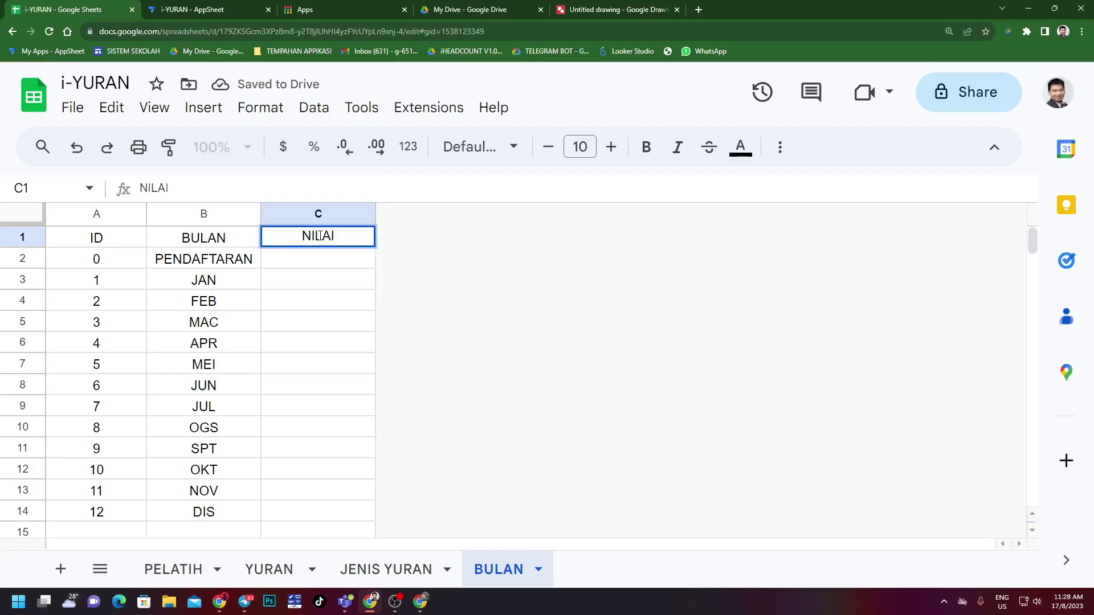
pyautogui.press('Return')
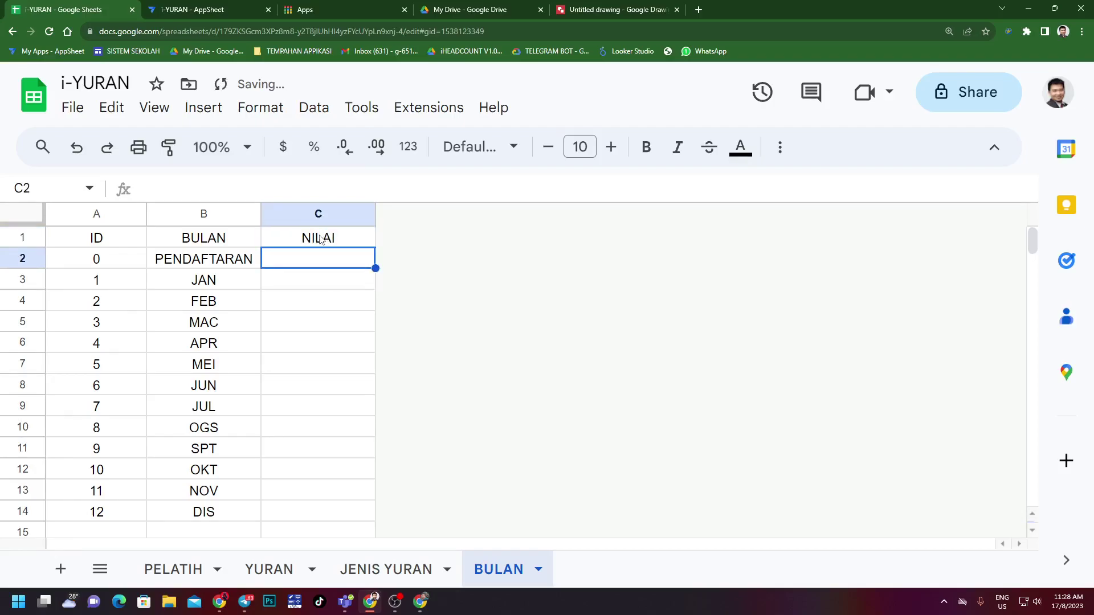
# Enter a NILAI of 50 for PENDAFTARAN and 15 for every month from JAN to DIS.
pyautogui.write('50')
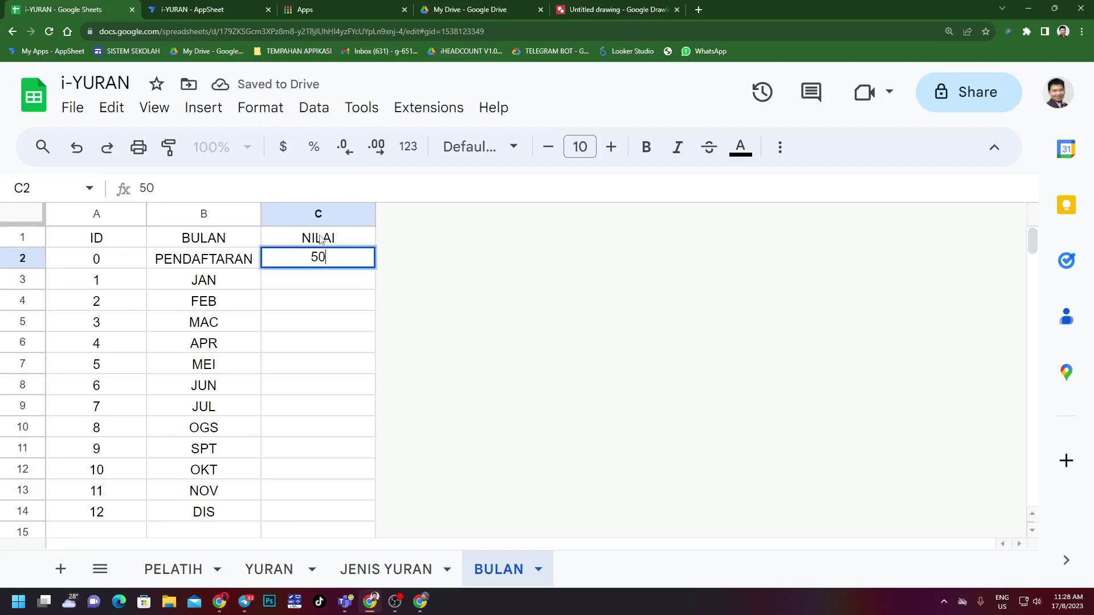
pyautogui.press('Return')
pyautogui.write('1')
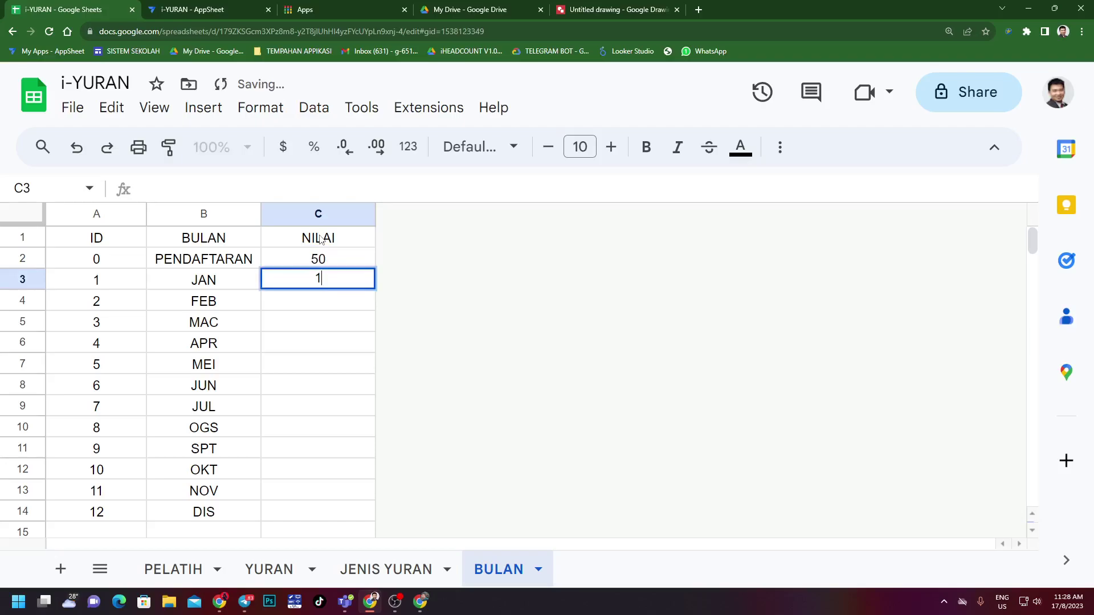
pyautogui.write('5')
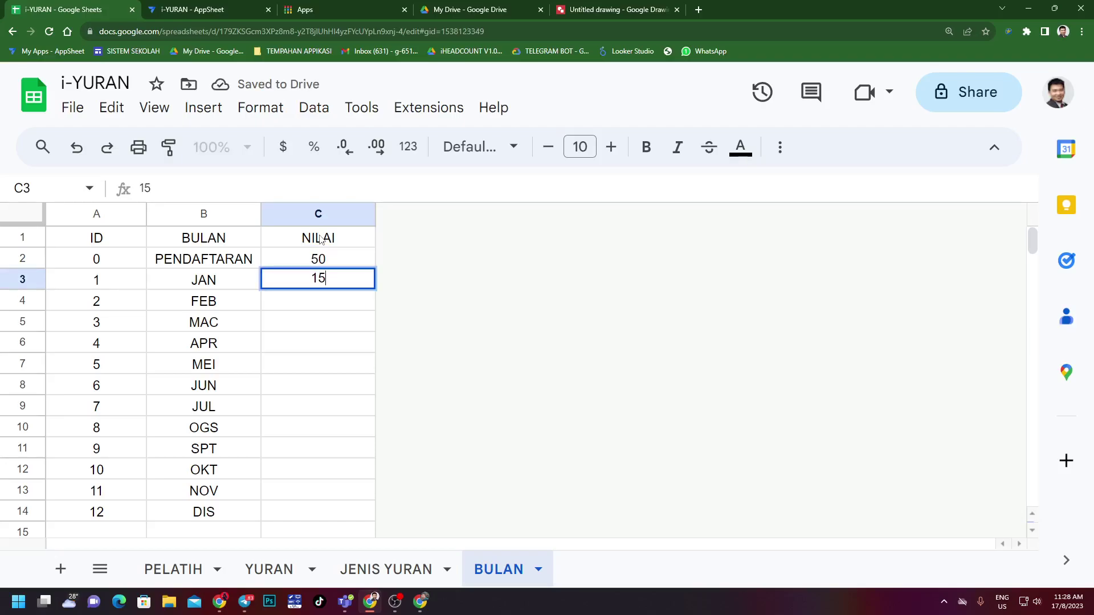
pyautogui.press('Return')
pyautogui.press('Return')
pyautogui.press('Up')
pyautogui.press('Up')
pyautogui.moveTo(376, 290); pyautogui.dragTo(373, 516)
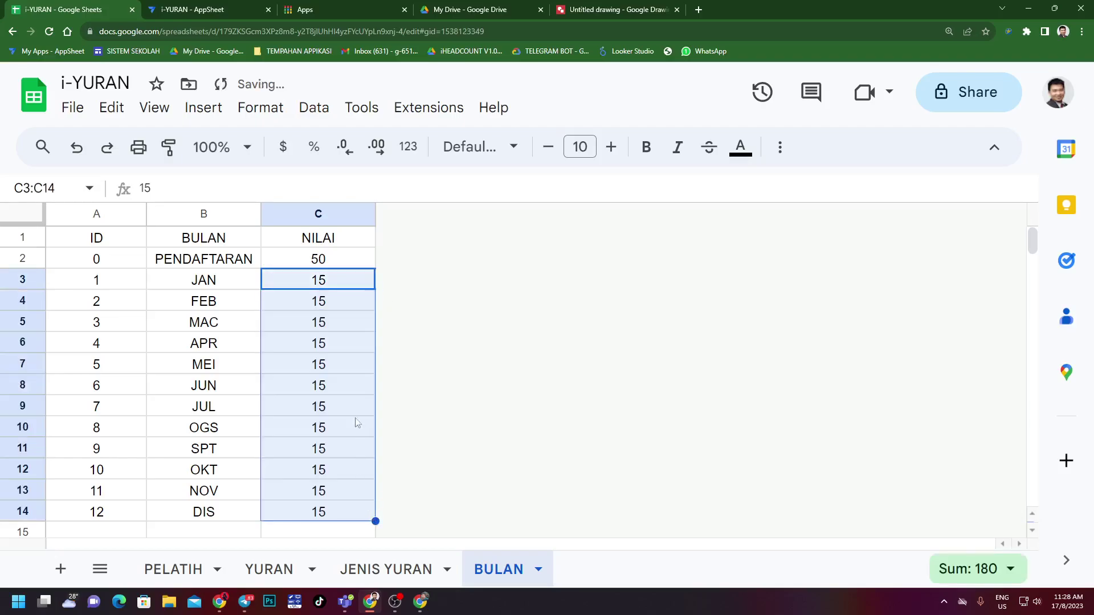
# Try a NILAI of 10 for JUN, and undo the change.
pyautogui.click(353, 303)
pyautogui.click(353, 365)
pyautogui.click(354, 427)
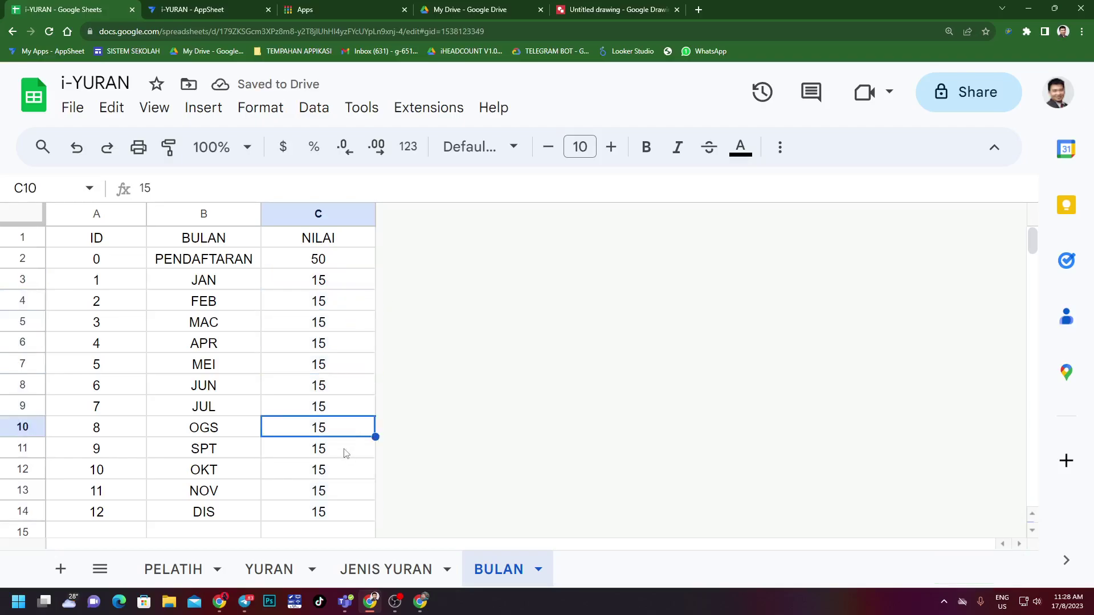
pyautogui.click(345, 453)
pyautogui.click(338, 403)
pyautogui.click(339, 389)
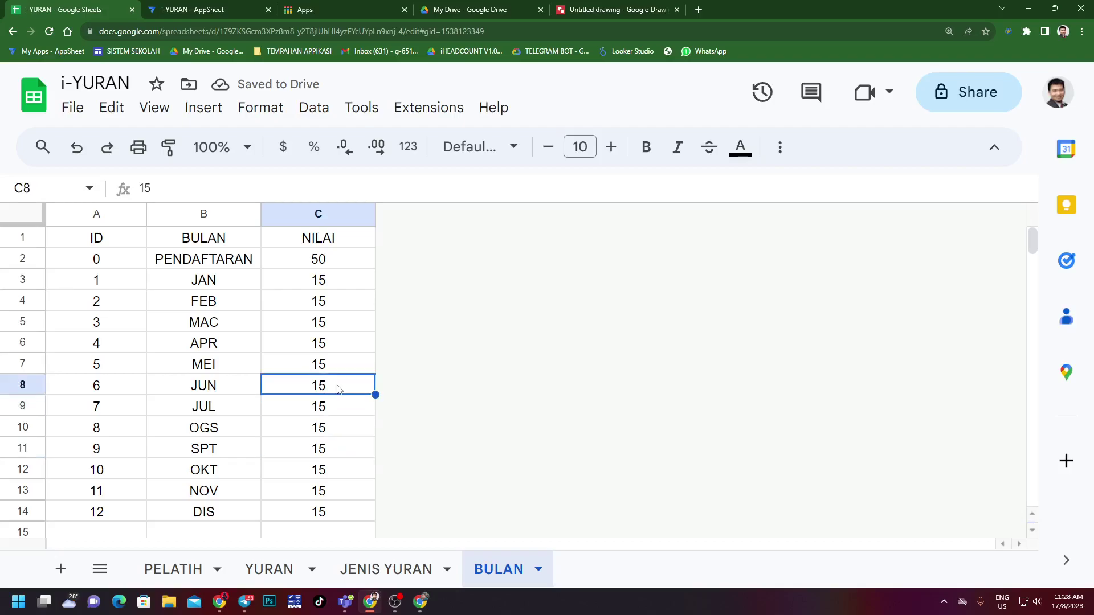
pyautogui.write('10')
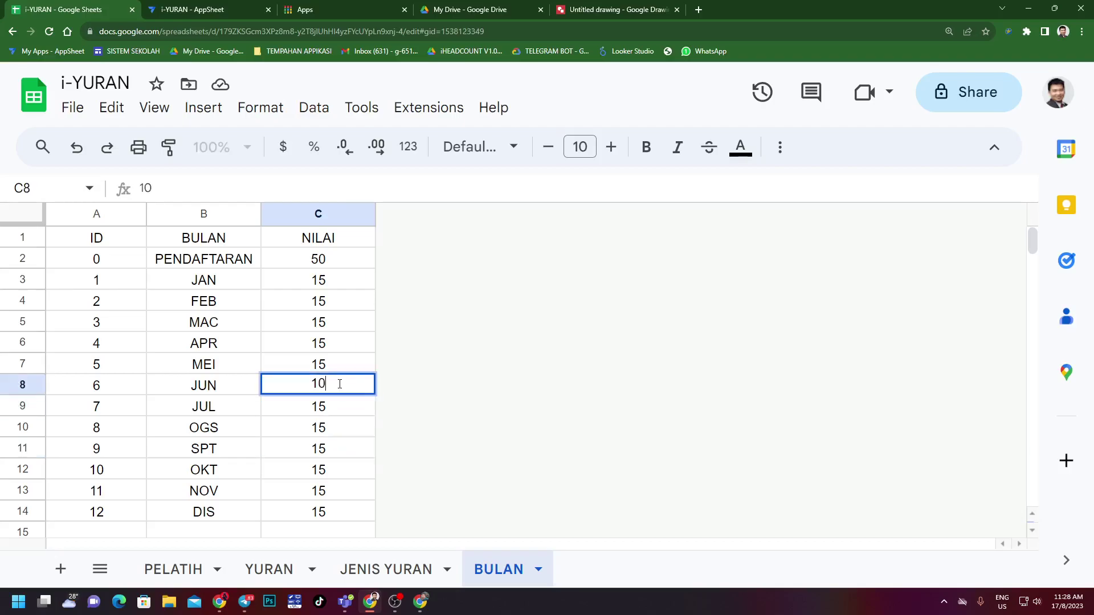
pyautogui.click(445, 456)
pyautogui.hotkey('ctrl', 'z')
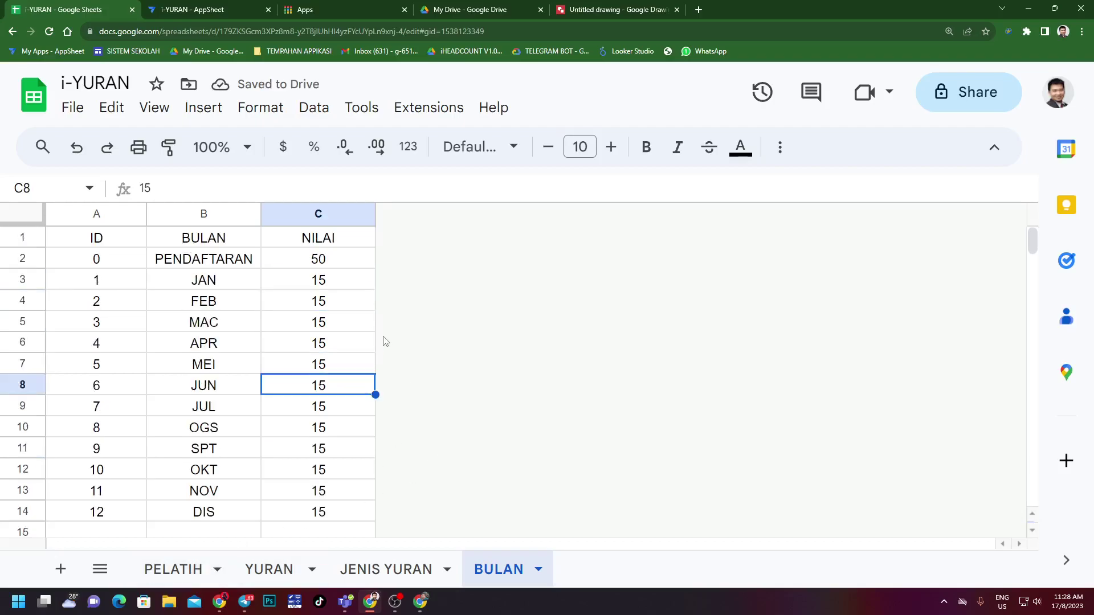
# Compare the fee amounts in the JENIS YURAN sheet with the NILAI column in the BULAN sheet.
pyautogui.click(366, 569)
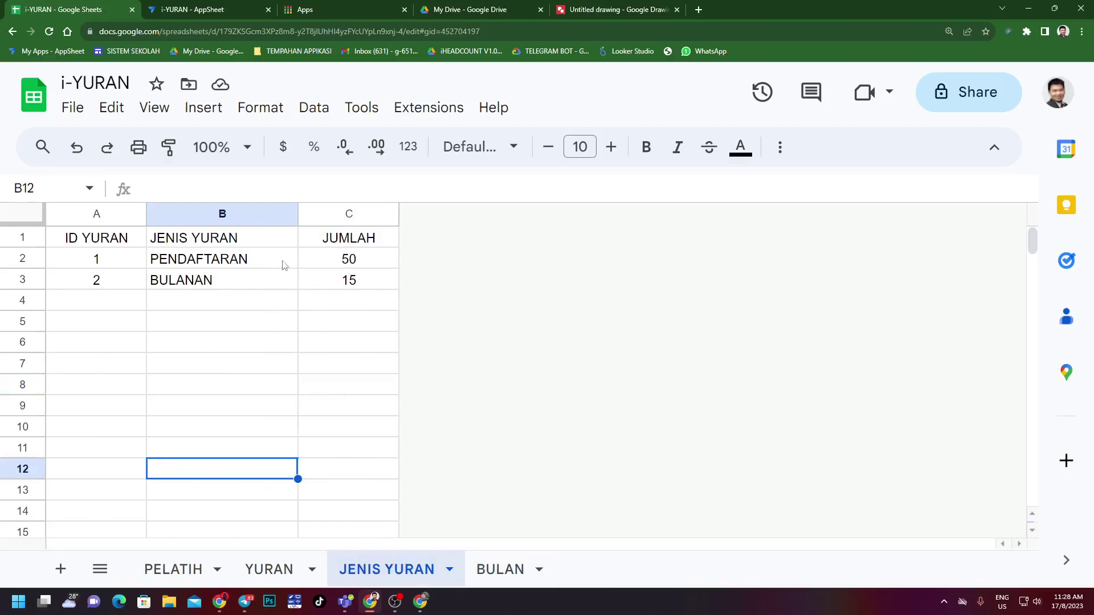
pyautogui.click(490, 569)
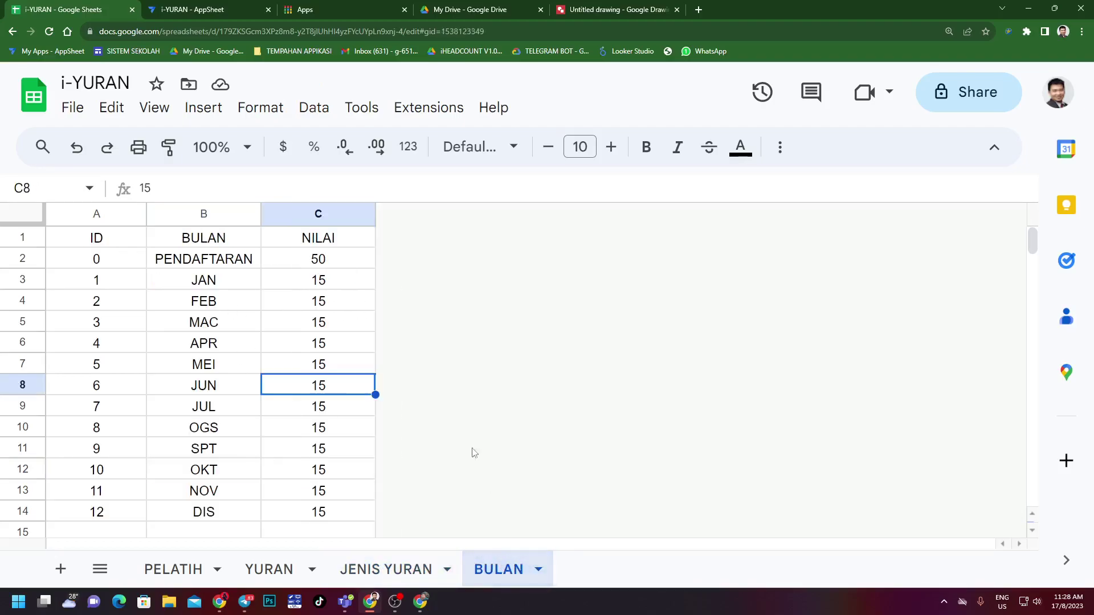
pyautogui.click(319, 215)
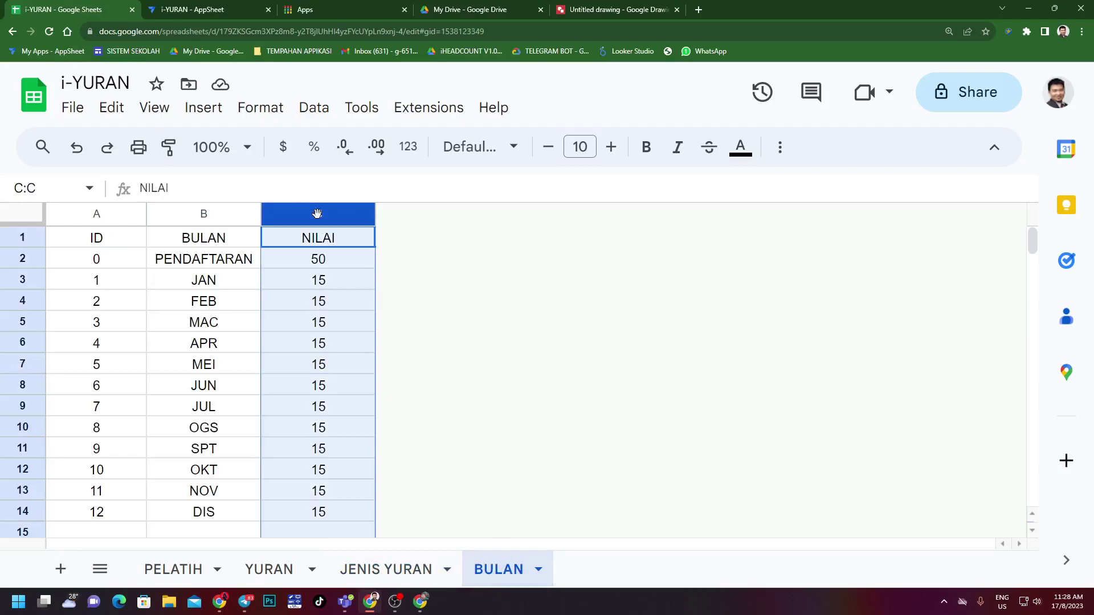
# Switch to the AppSheet editor and regenerate the BULAN table's schema to bring in the NILAI column.
pyautogui.click(207, 8)
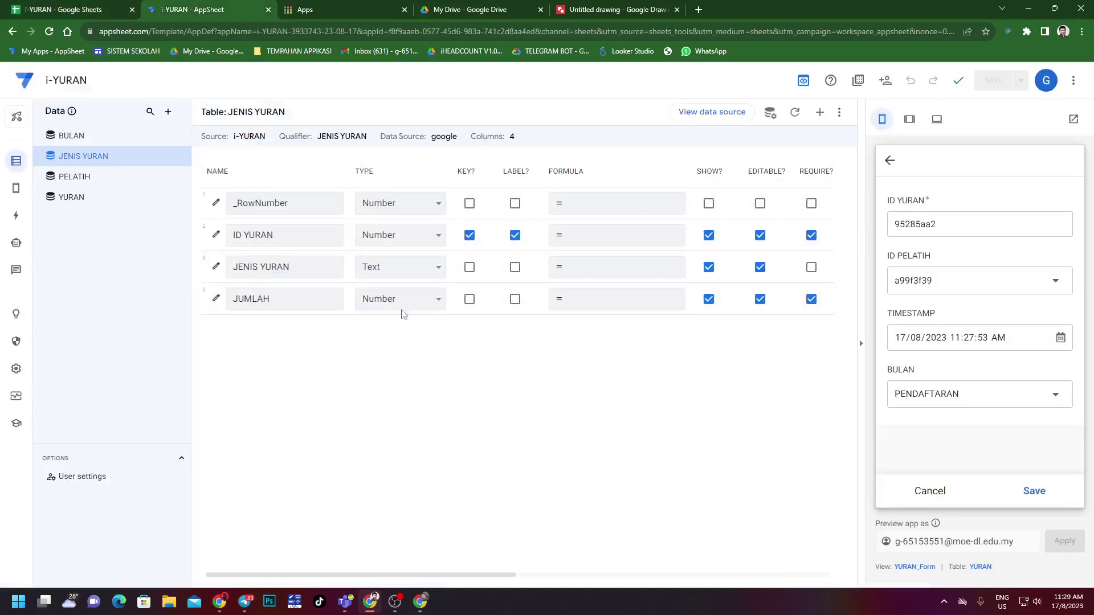
pyautogui.click(121, 197)
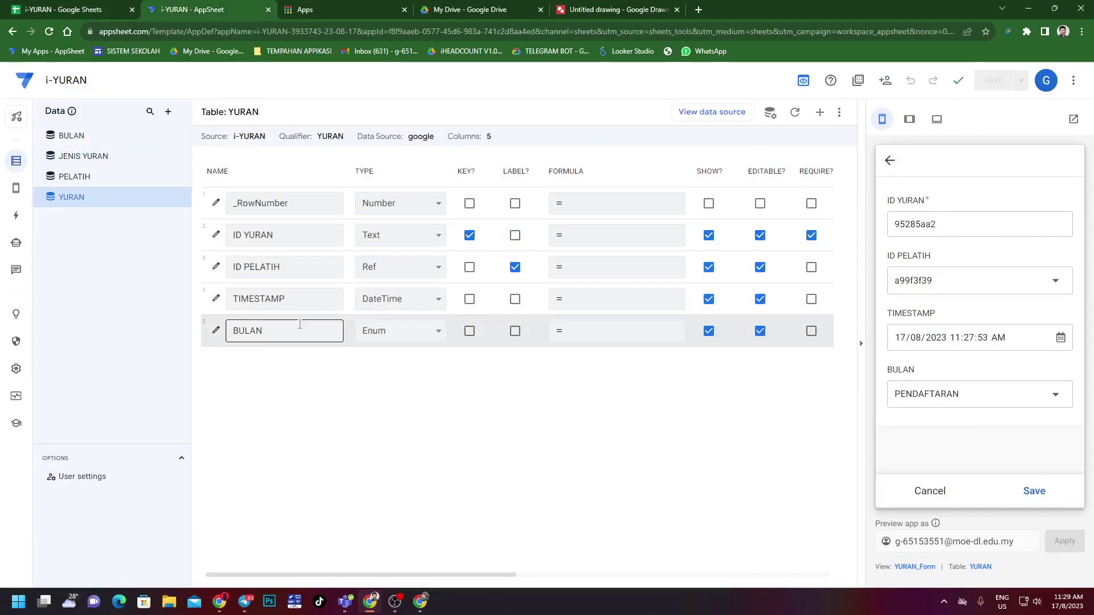
pyautogui.click(71, 136)
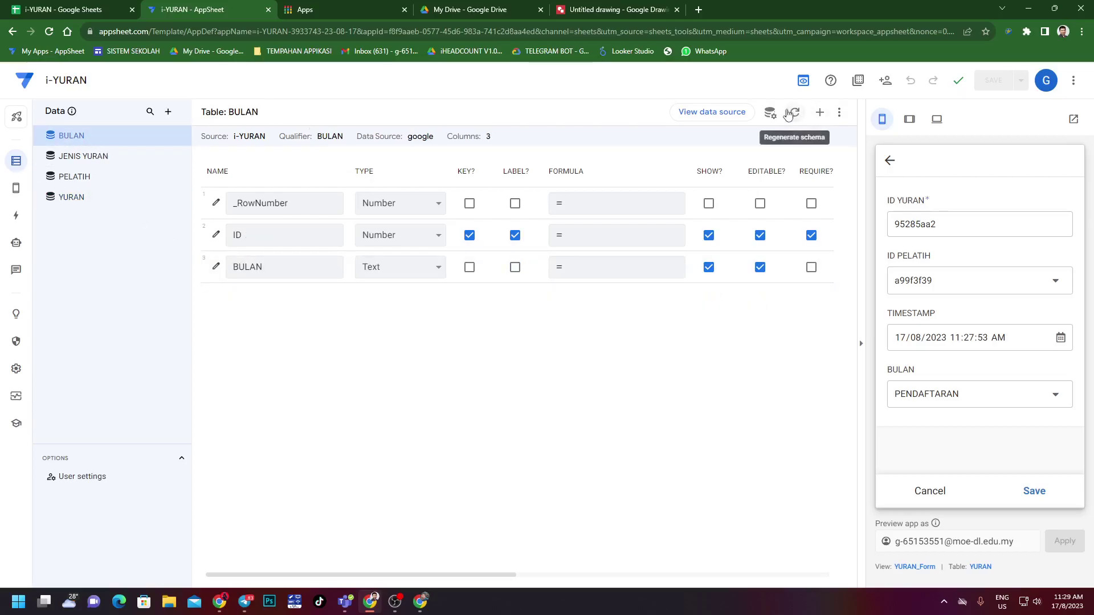
pyautogui.click(792, 112)
pyautogui.click(691, 173)
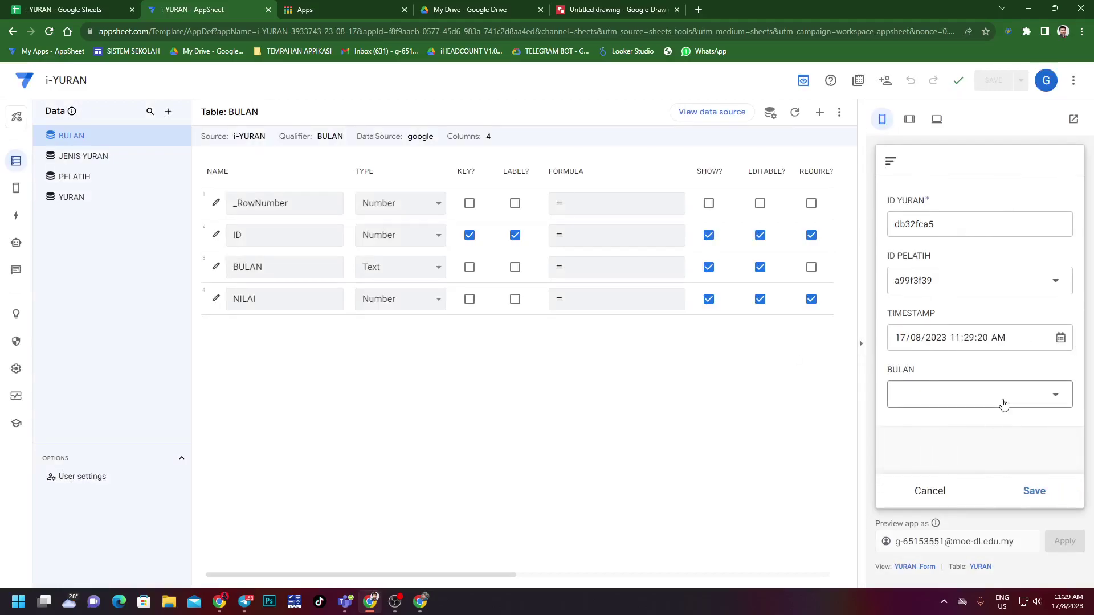
# Check the BULAN choices offered in the preview's fee form.
pyautogui.click(1004, 404)
pyautogui.scroll(-3, 924, 325)
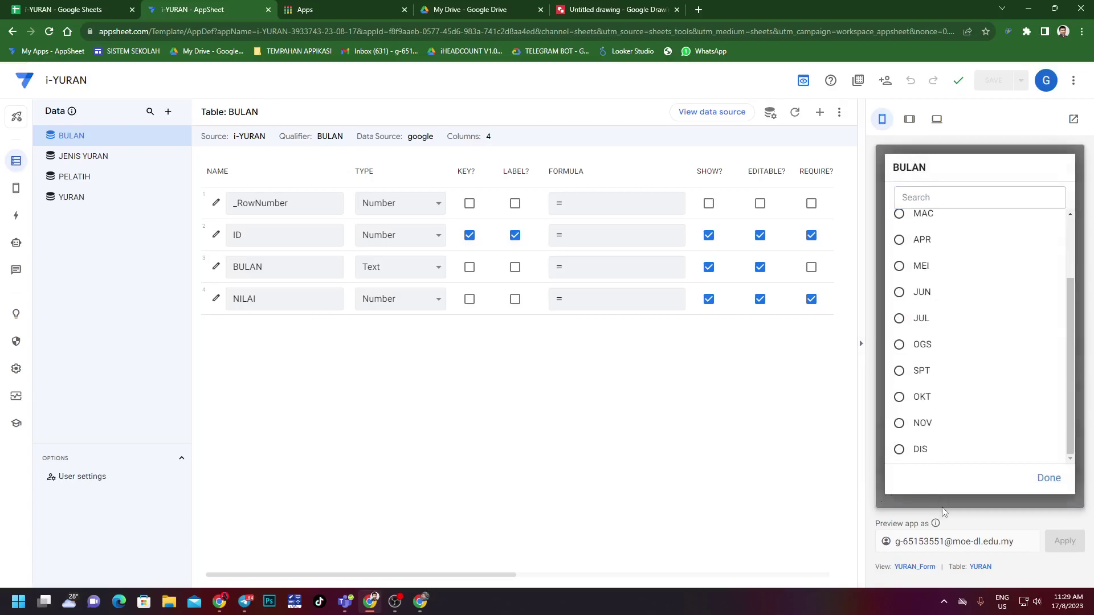
pyautogui.press('Escape')
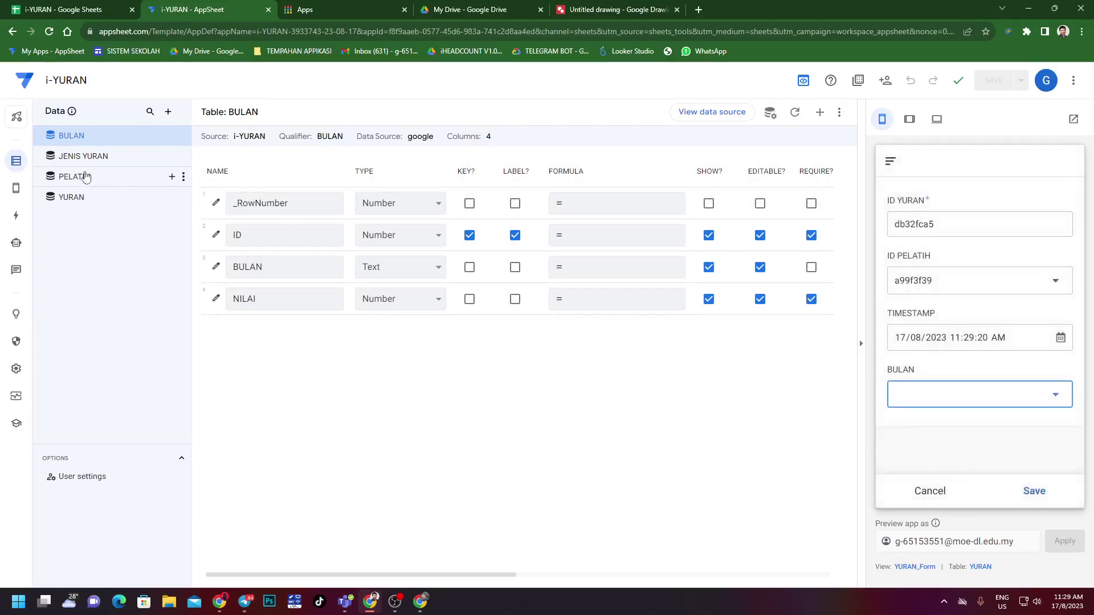
# Add a virtual column named JUMLAH to the YURAN table.
pyautogui.click(100, 200)
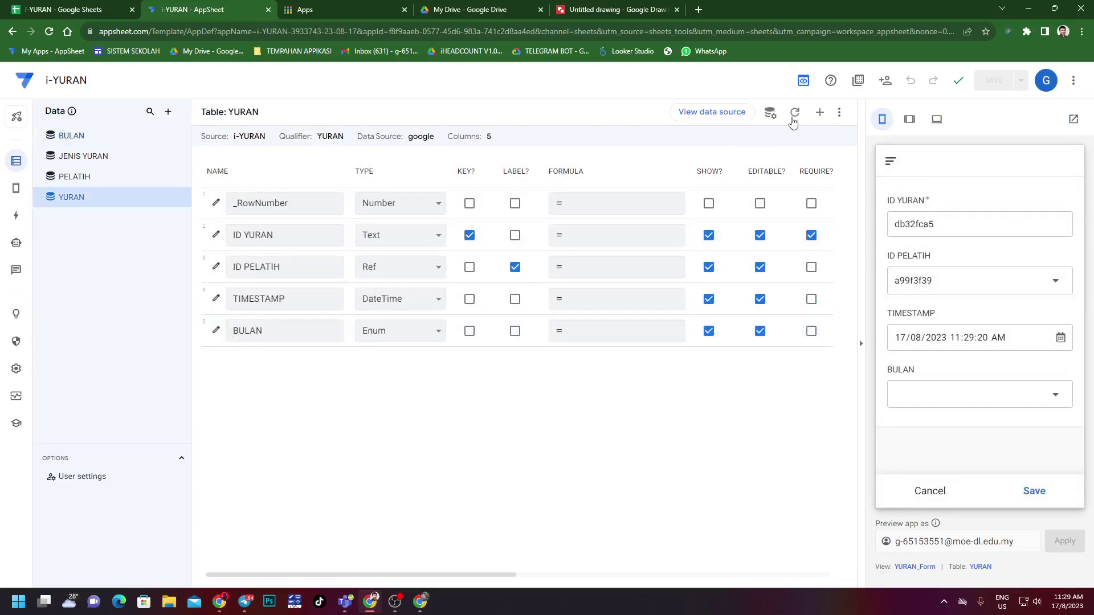
pyautogui.click(820, 112)
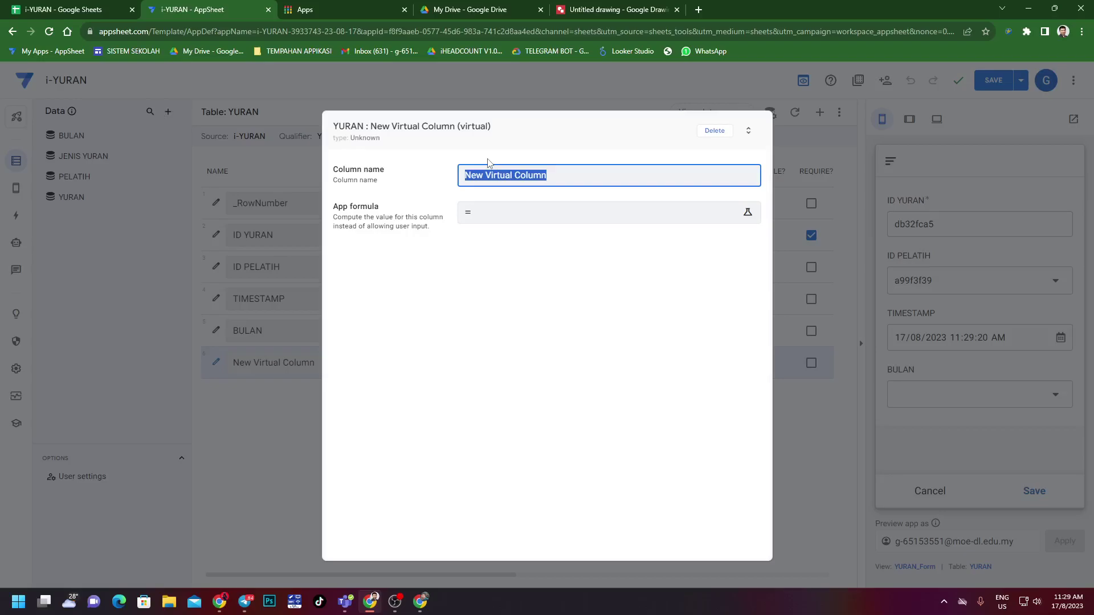
pyautogui.write('K')
# Start JUMLAH's app formula with a SELECT on BULAN[NILAI].
pyautogui.click(499, 219)
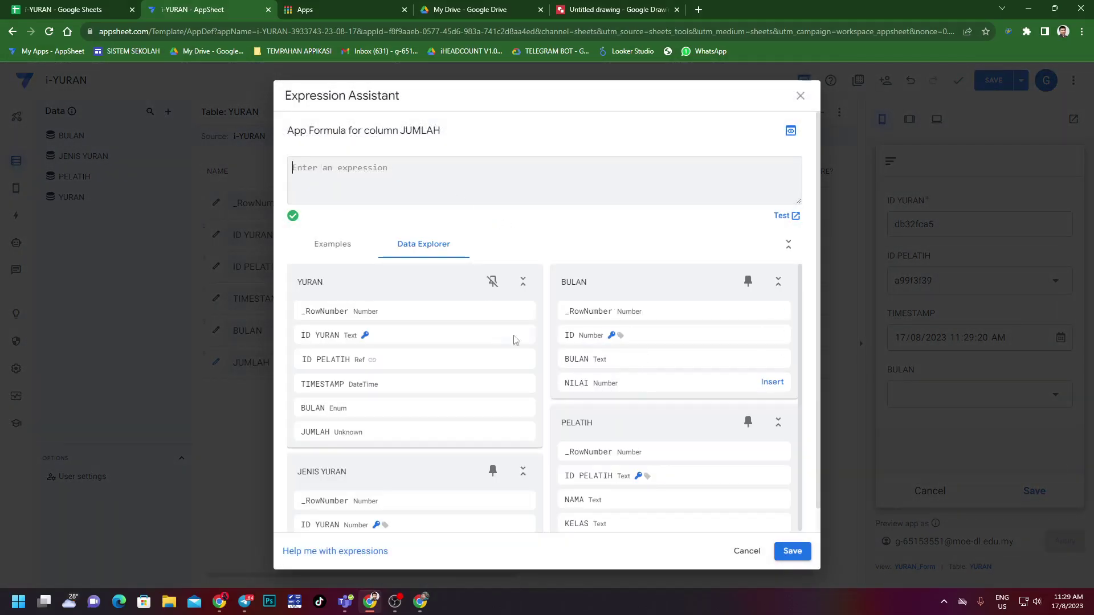
pyautogui.write('SELECT(')
pyautogui.moveTo(670, 501)
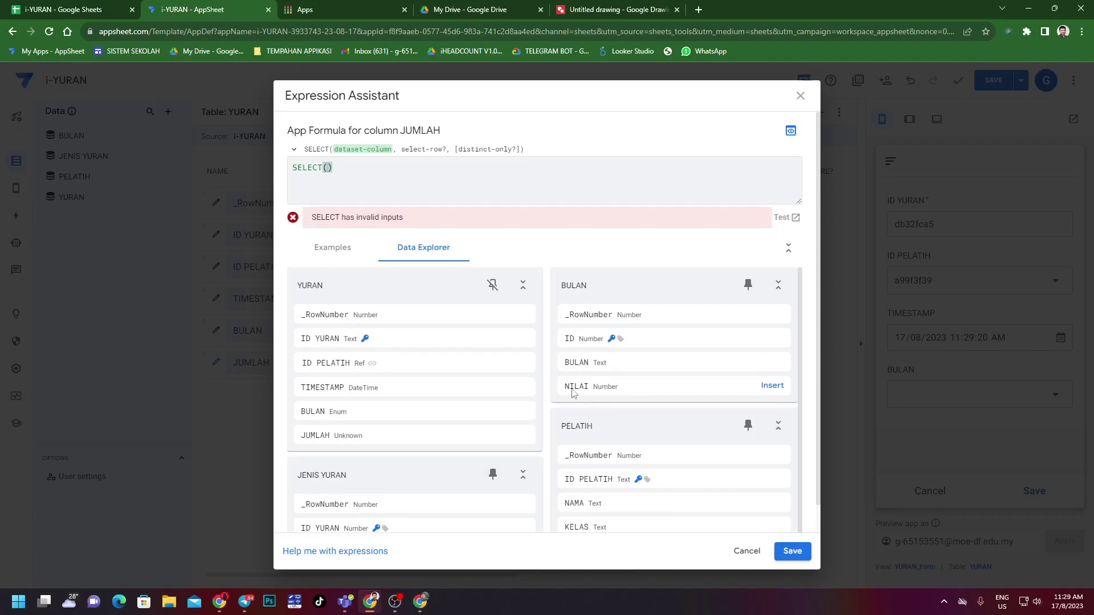
pyautogui.write('BULA')
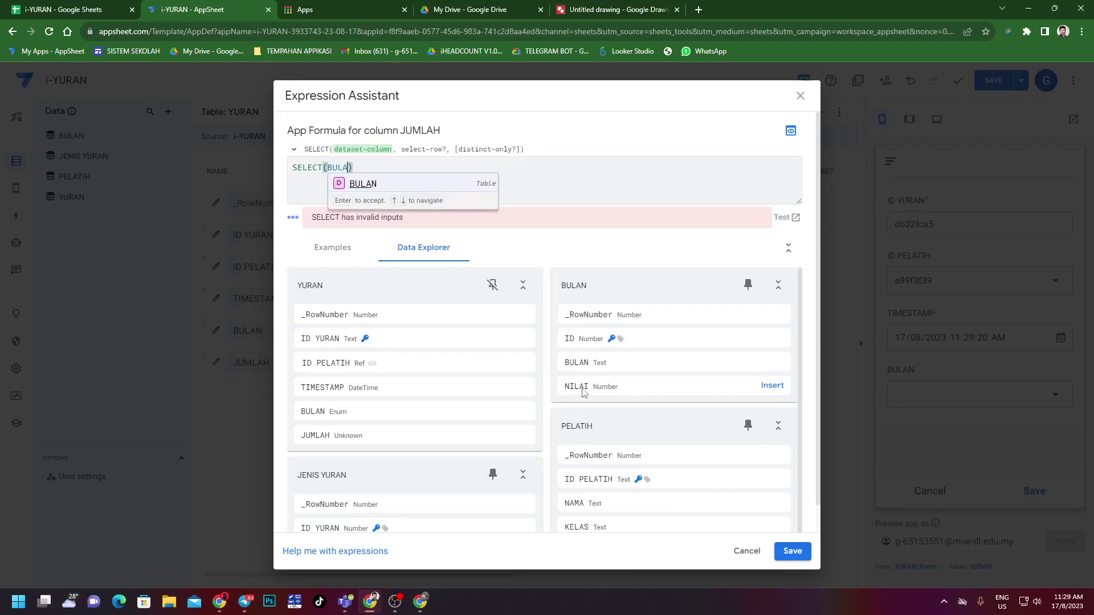
pyautogui.write('N[')
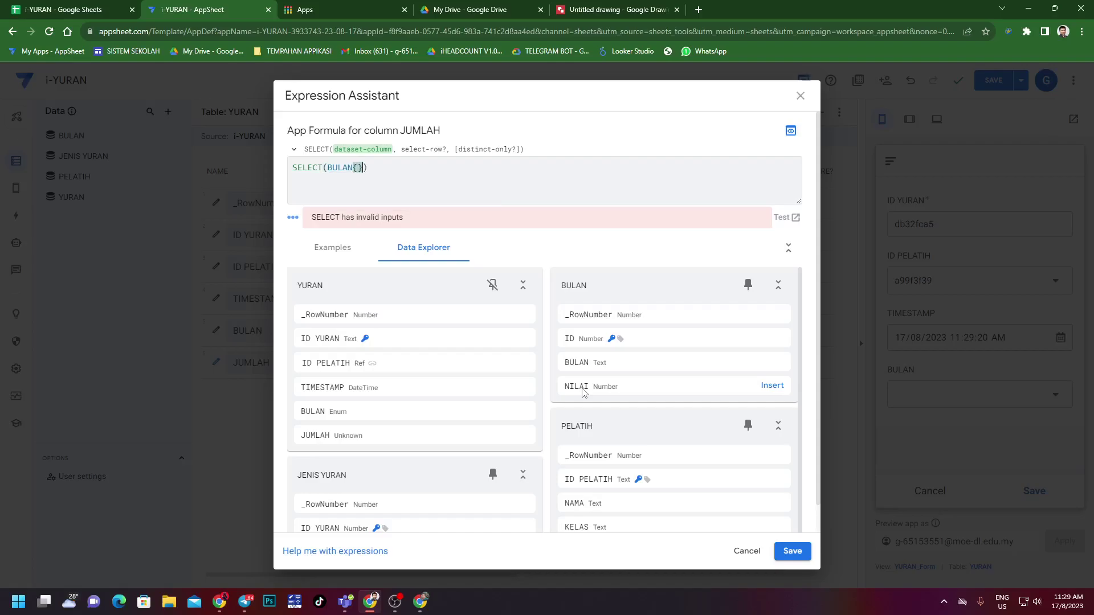
pyautogui.write(']')
pyautogui.write('NILAI],')
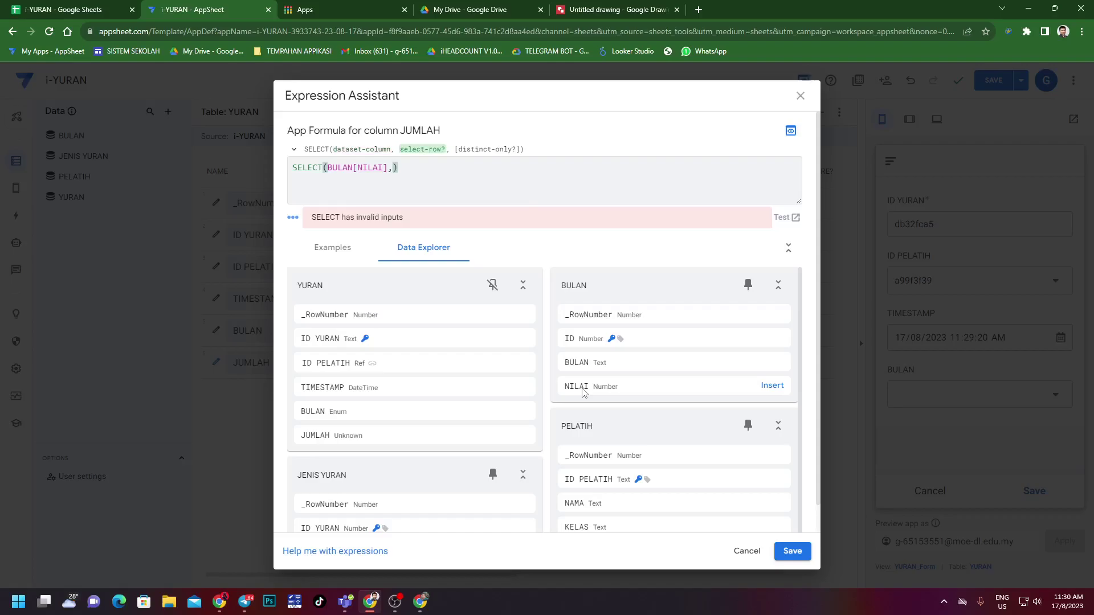
# Complete the SELECT with the row condition [BULAN]=[_THISROW].[BULAN] and save the formula.
pyautogui.write('[BULAN')
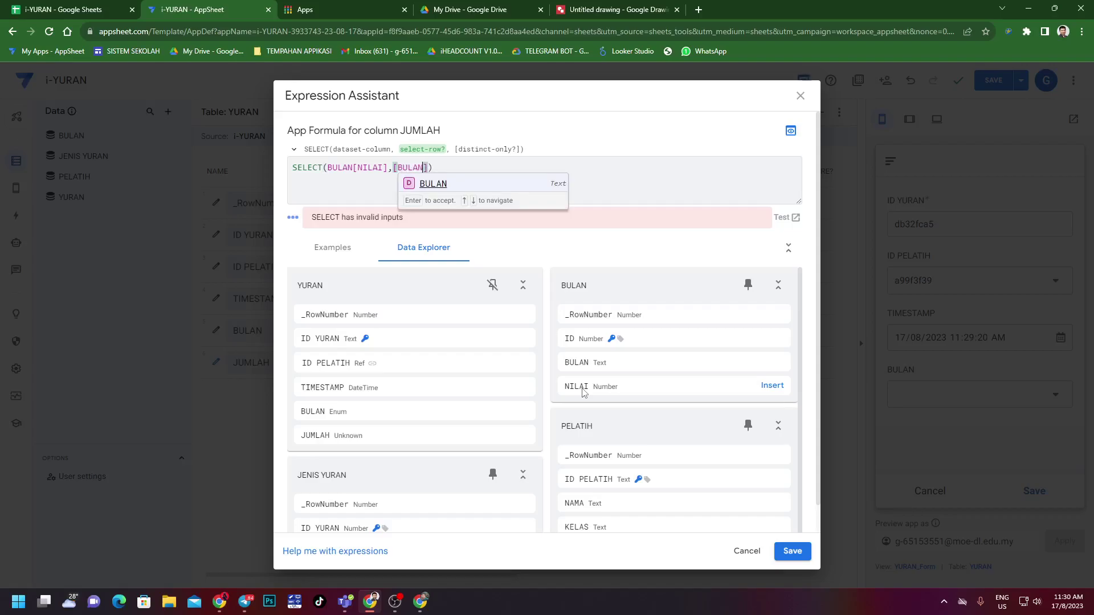
pyautogui.write(']=[')
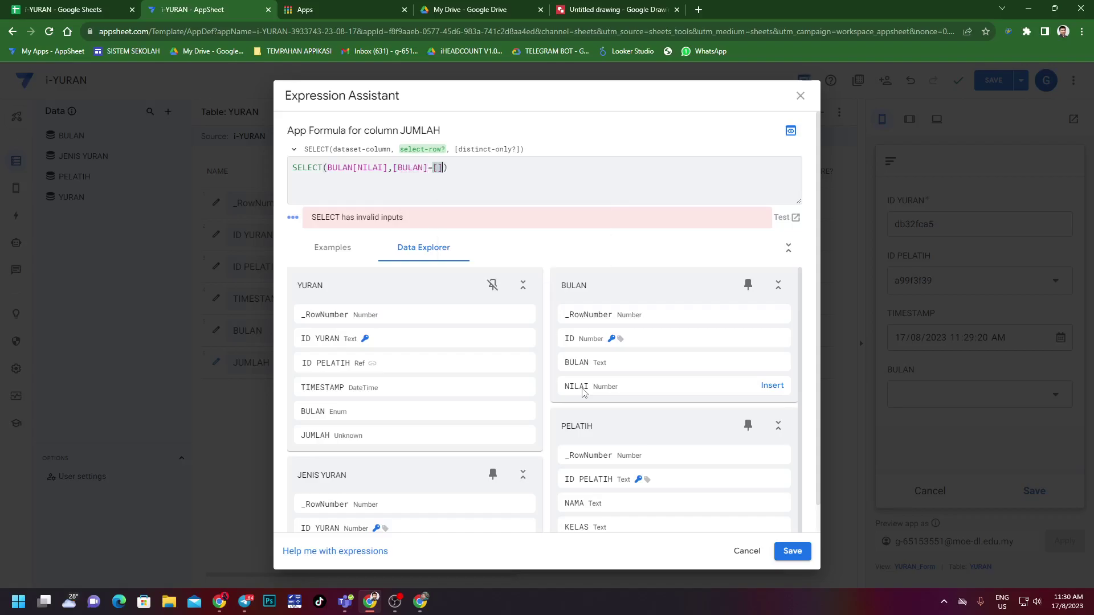
pyautogui.write('_')
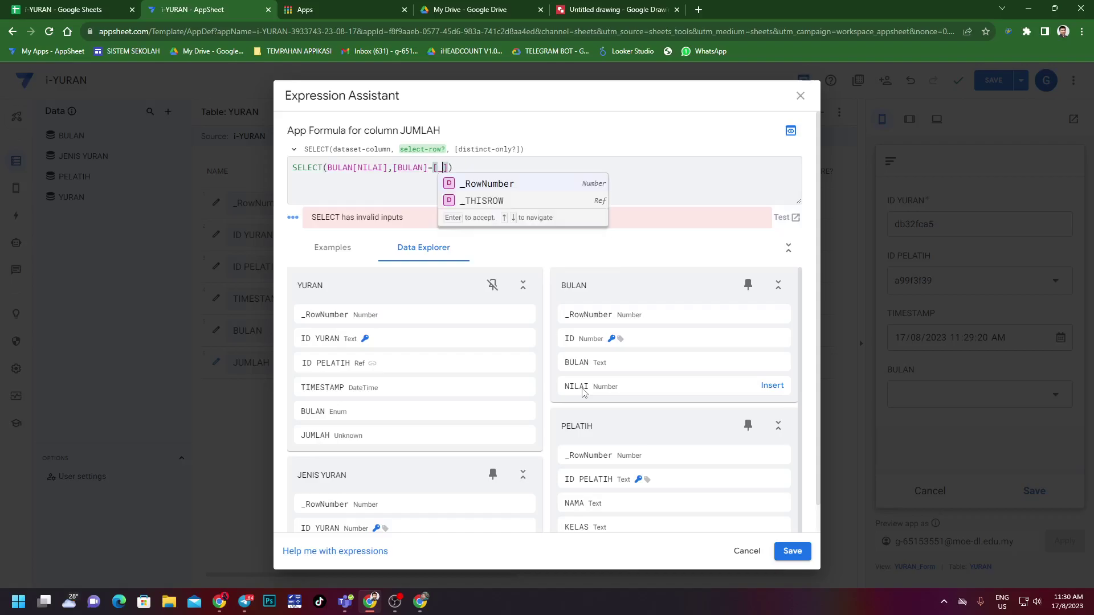
pyautogui.write('TH')
pyautogui.press('Return')
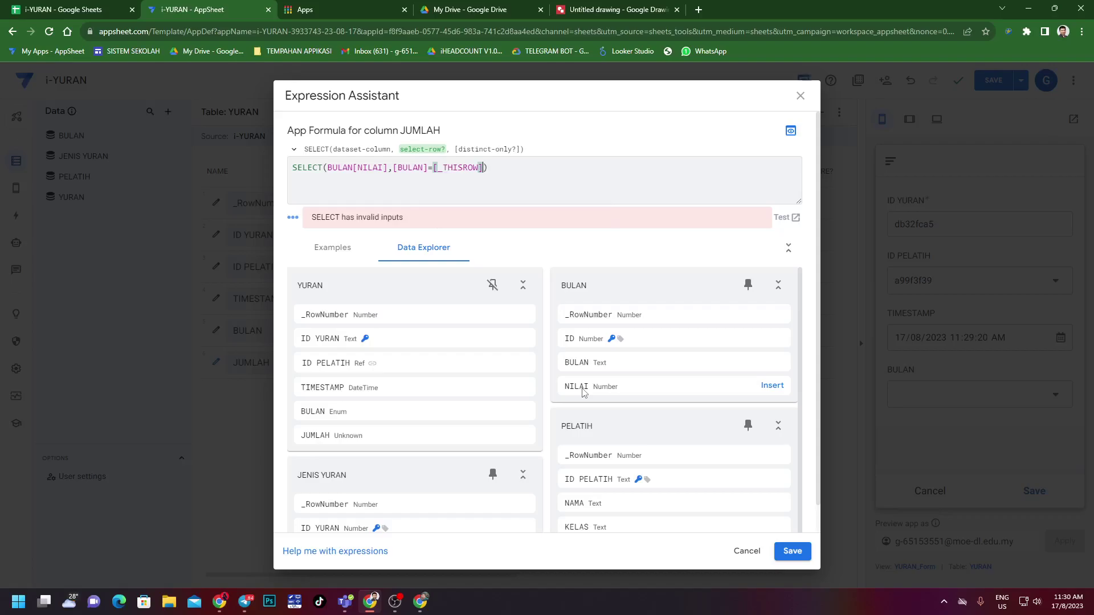
pyautogui.write('].')
pyautogui.write('[BU:A')
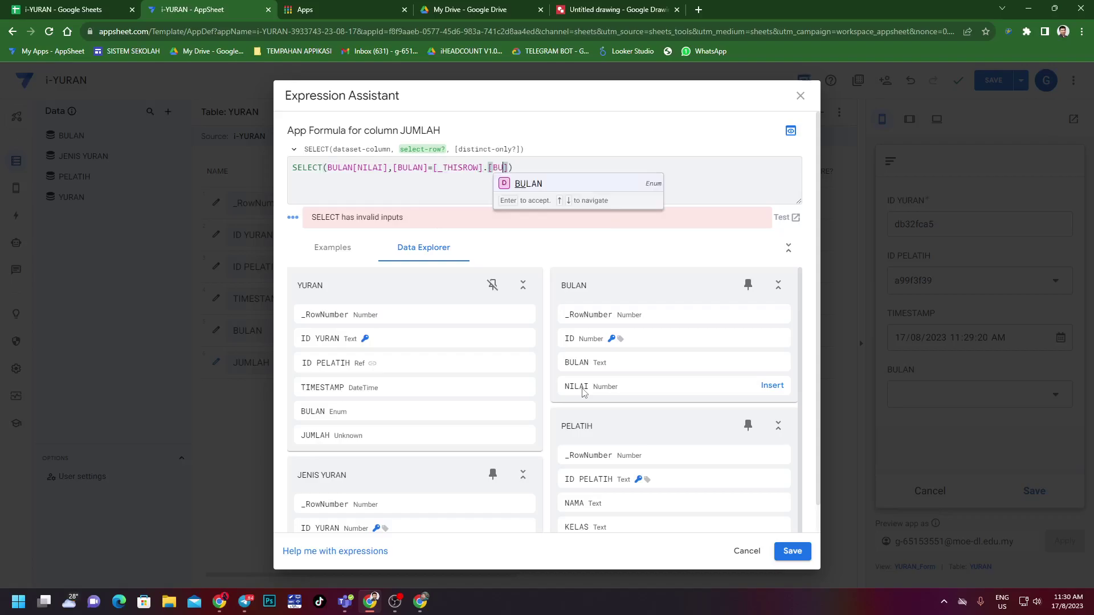
pyautogui.press('BackSpace')
pyautogui.press('BackSpace')
pyautogui.write('LAN')
pyautogui.click(673, 164)
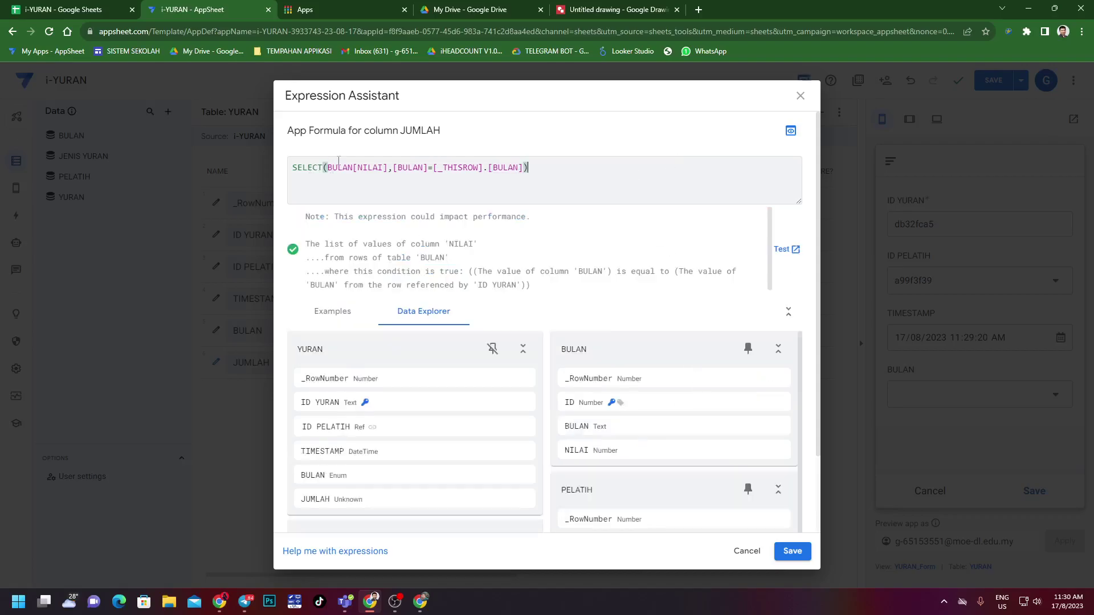
pyautogui.click(372, 166)
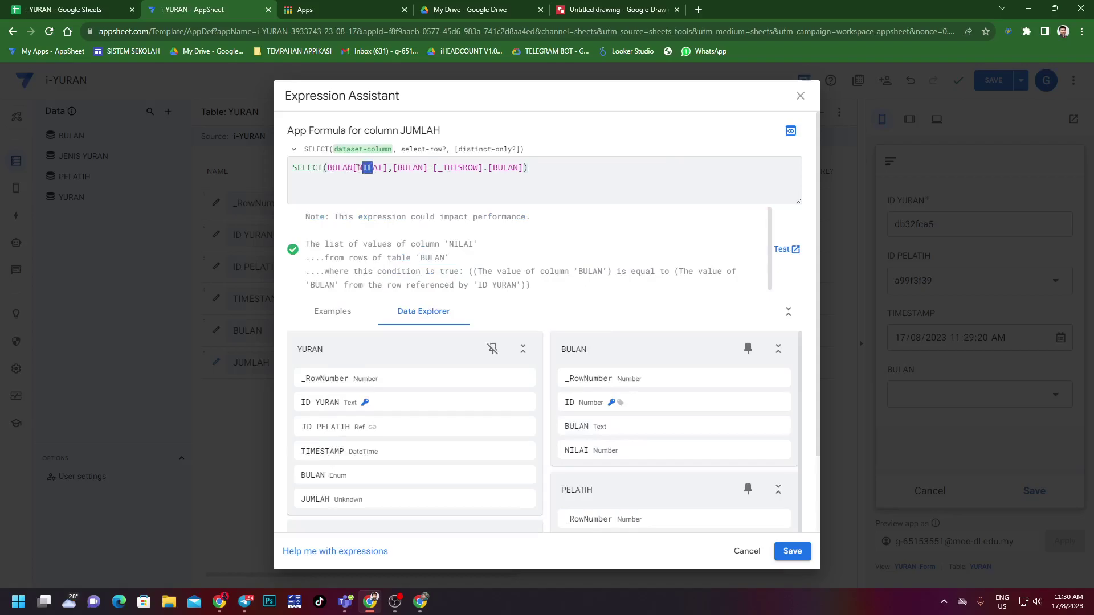
pyautogui.moveTo(359, 167); pyautogui.dragTo(369, 167)
pyautogui.click(347, 167)
pyautogui.click(794, 552)
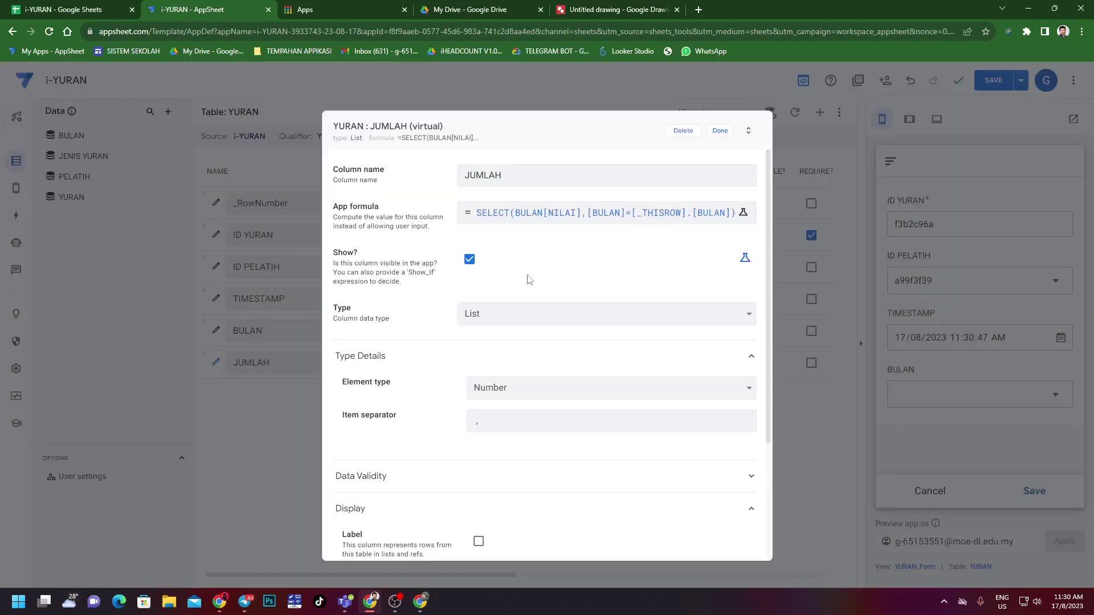
# Wrap JUMLAH's SELECT formula in ANY(), finish the column and save the app.
pyautogui.click(486, 215)
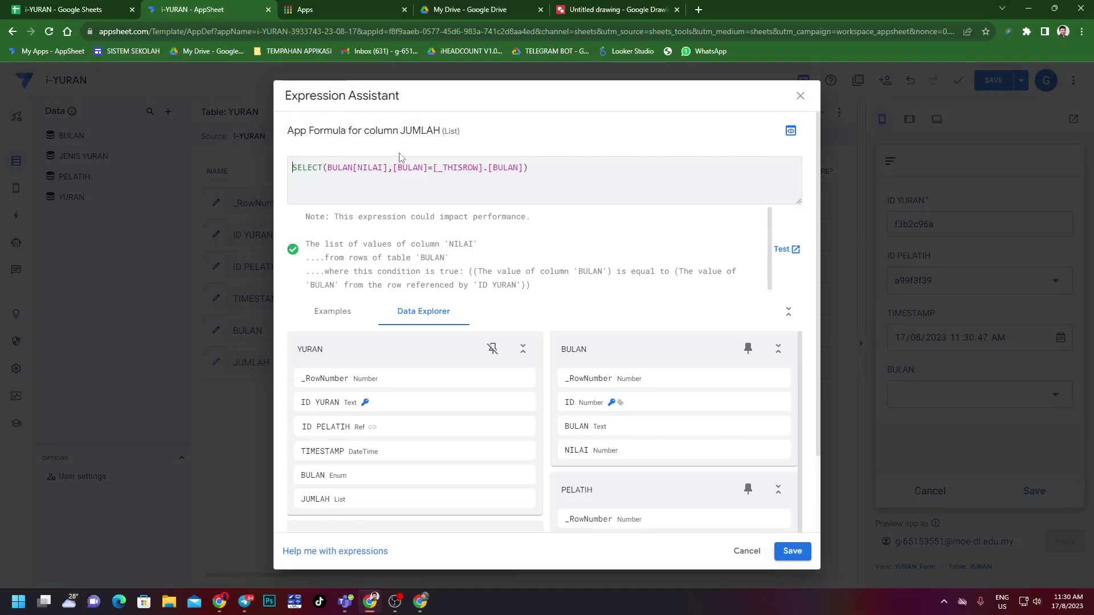
pyautogui.write('(')
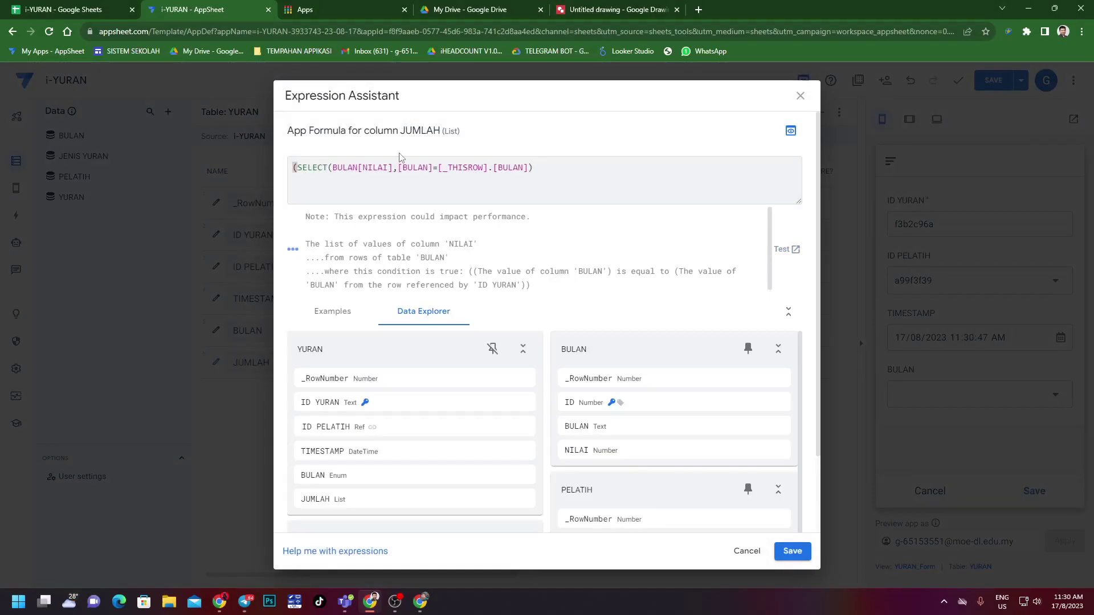
pyautogui.write('ANY')
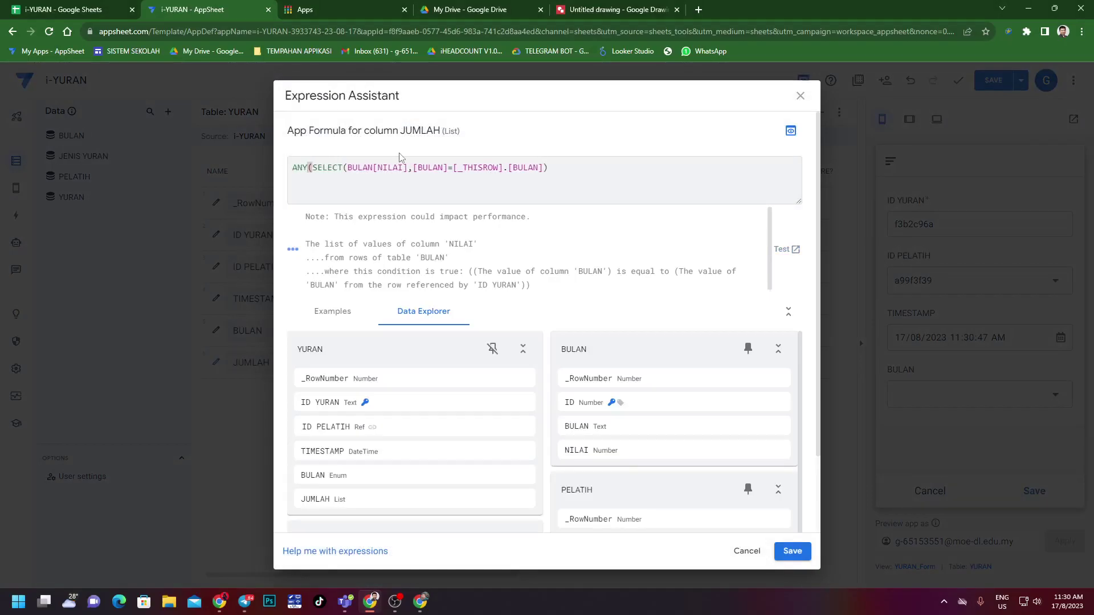
pyautogui.click(637, 166)
pyautogui.write(')')
pyautogui.click(792, 551)
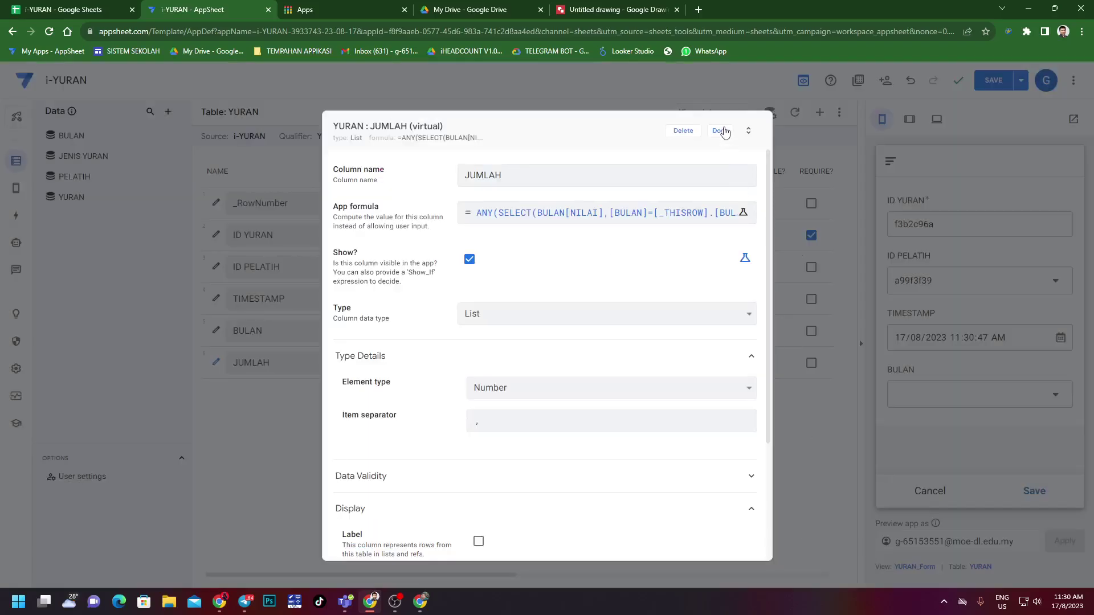
pyautogui.click(720, 131)
pyautogui.click(996, 81)
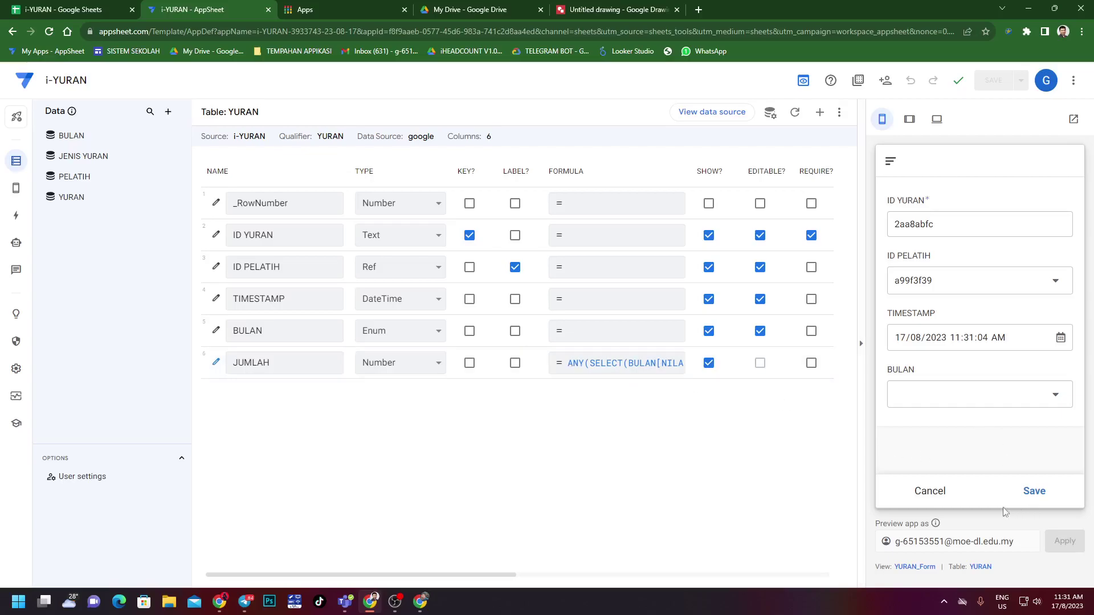
# Open the YURAN_Form view's settings from the preview.
pyautogui.click(915, 566)
pyautogui.scroll(-1, 724, 496)
pyautogui.scroll(1, 631, 458)
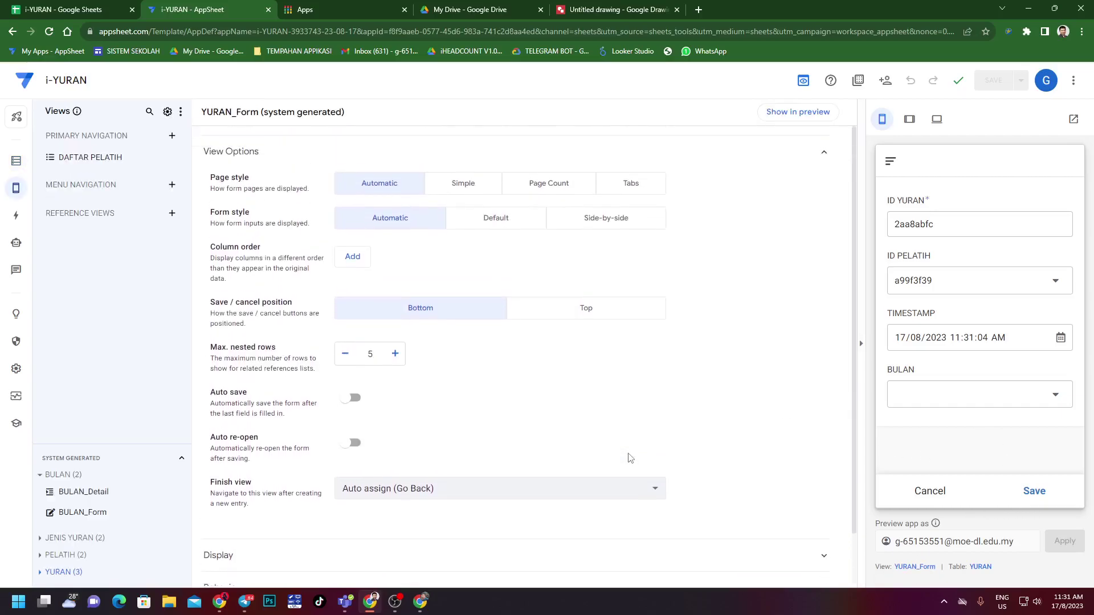
# Discard the open preview form, start a new fee entry from a trainee's details and choose JAN as BULAN.
pyautogui.click(930, 491)
pyautogui.click(937, 219)
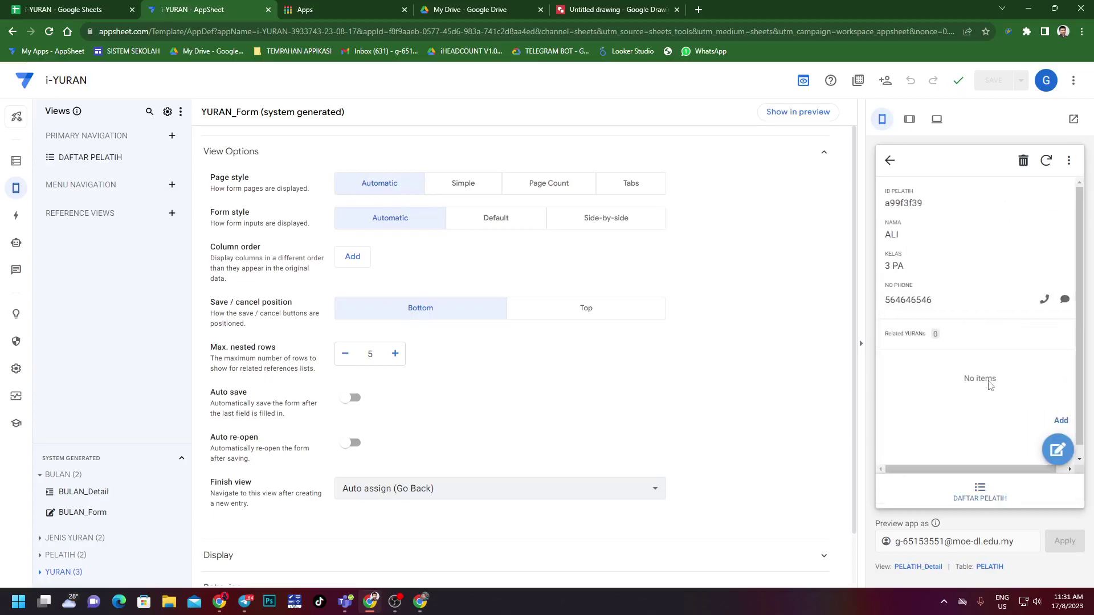
pyautogui.click(1061, 422)
pyautogui.click(943, 393)
pyautogui.click(898, 250)
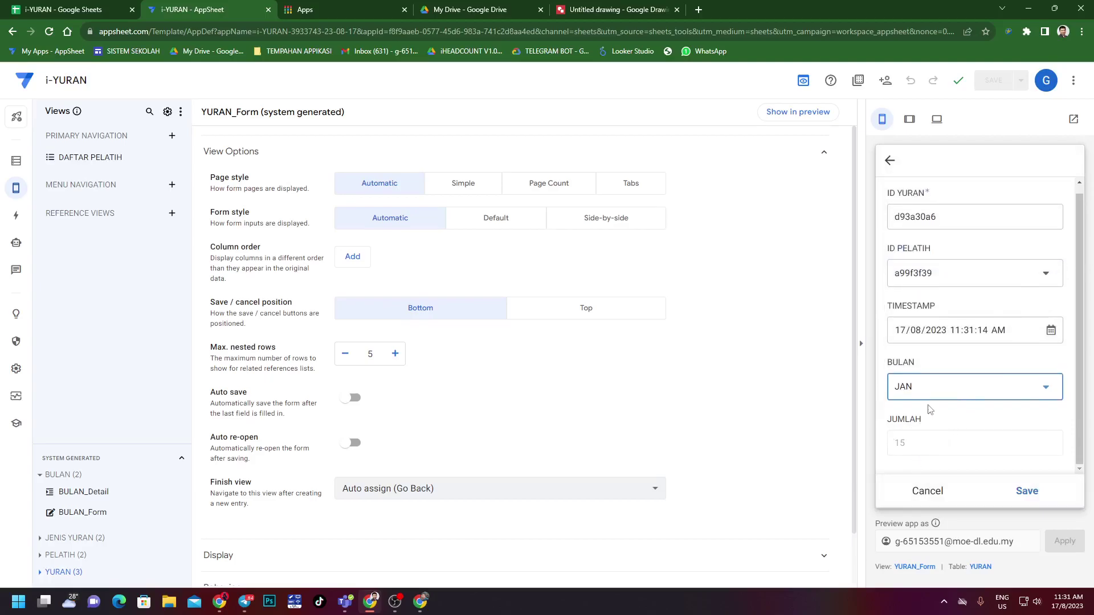
# Test the JUMLAH calculation by switching BULAN to PENDAFTARAN and to MAC in the preview form.
pyautogui.click(929, 394)
pyautogui.click(914, 223)
pyautogui.click(918, 395)
pyautogui.click(901, 298)
pyautogui.scroll(1, 916, 450)
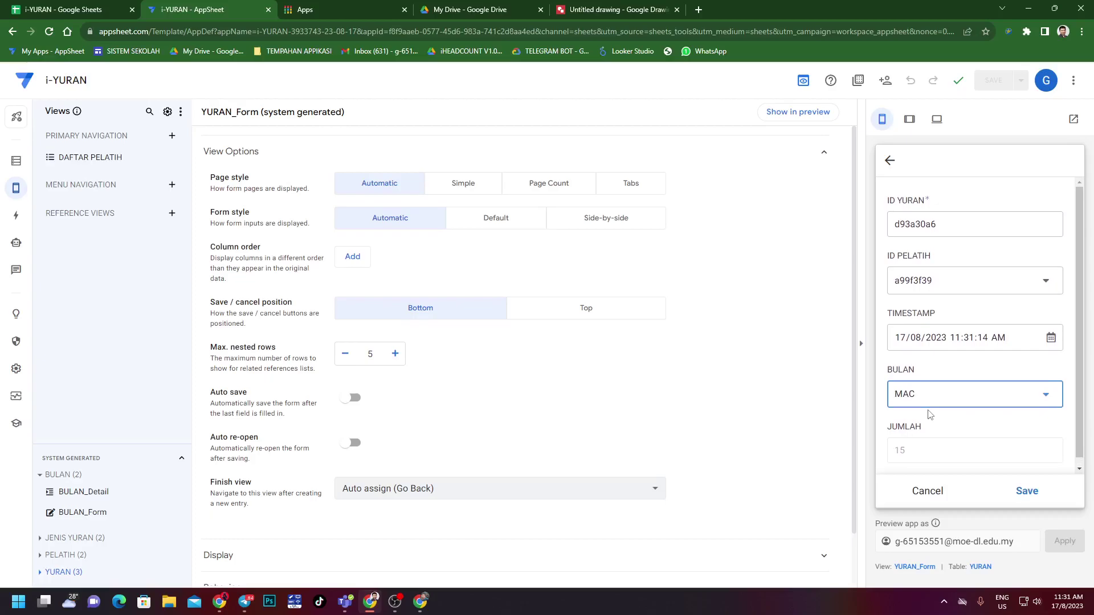
pyautogui.scroll(-1, 930, 414)
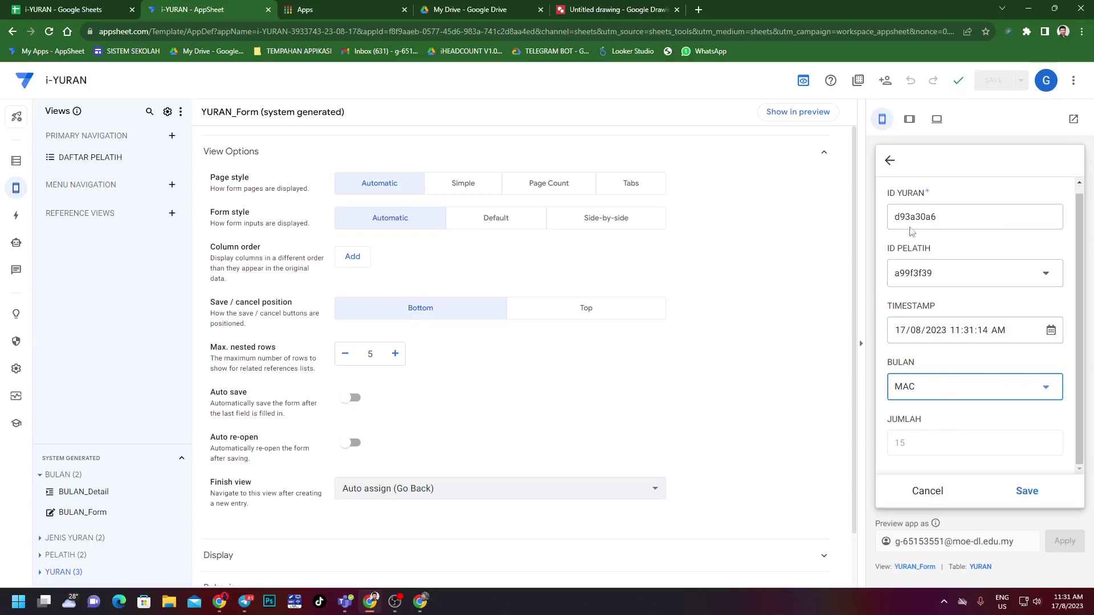
# Set YURAN_Form's column order to TIMESTAMP, BULAN, JUMLAH only, and save the app.
pyautogui.click(915, 567)
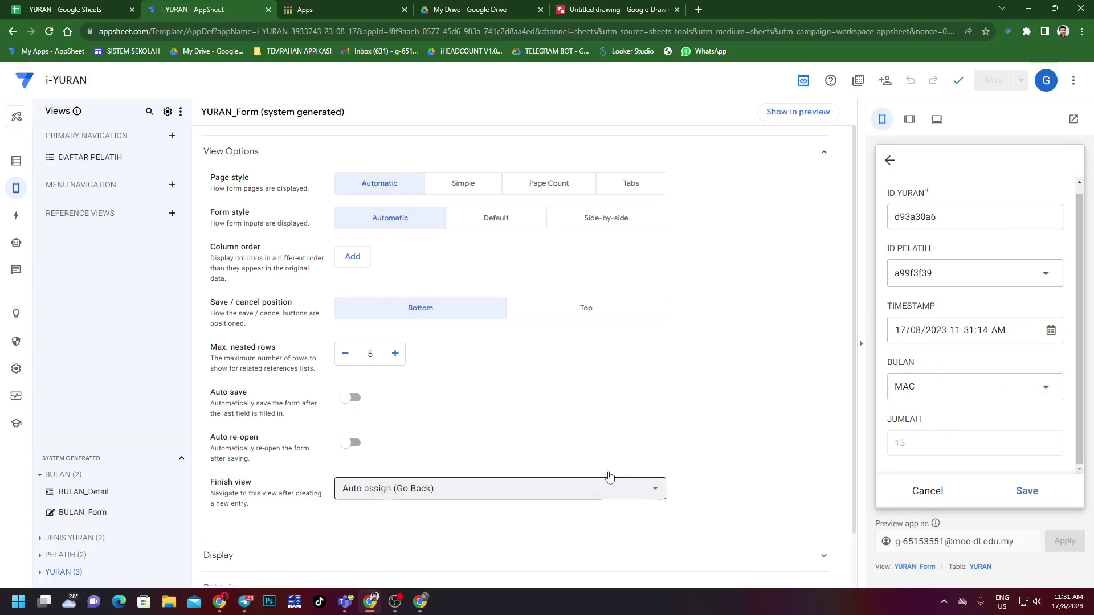
pyautogui.click(353, 257)
pyautogui.click(365, 257)
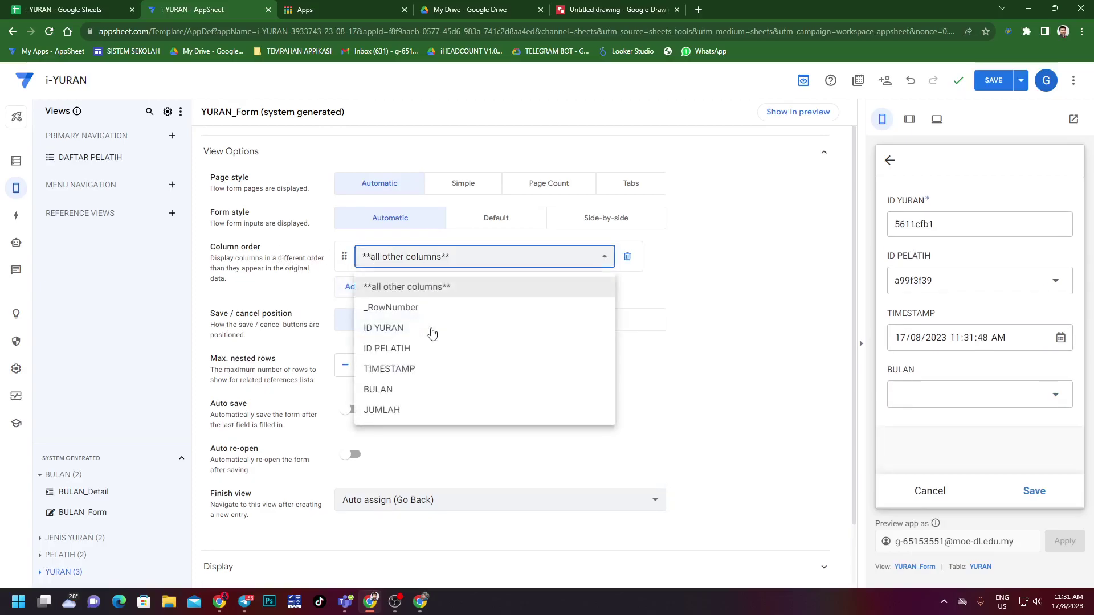
pyautogui.click(440, 371)
pyautogui.click(353, 286)
pyautogui.click(366, 287)
pyautogui.click(393, 399)
pyautogui.click(353, 317)
pyautogui.click(359, 319)
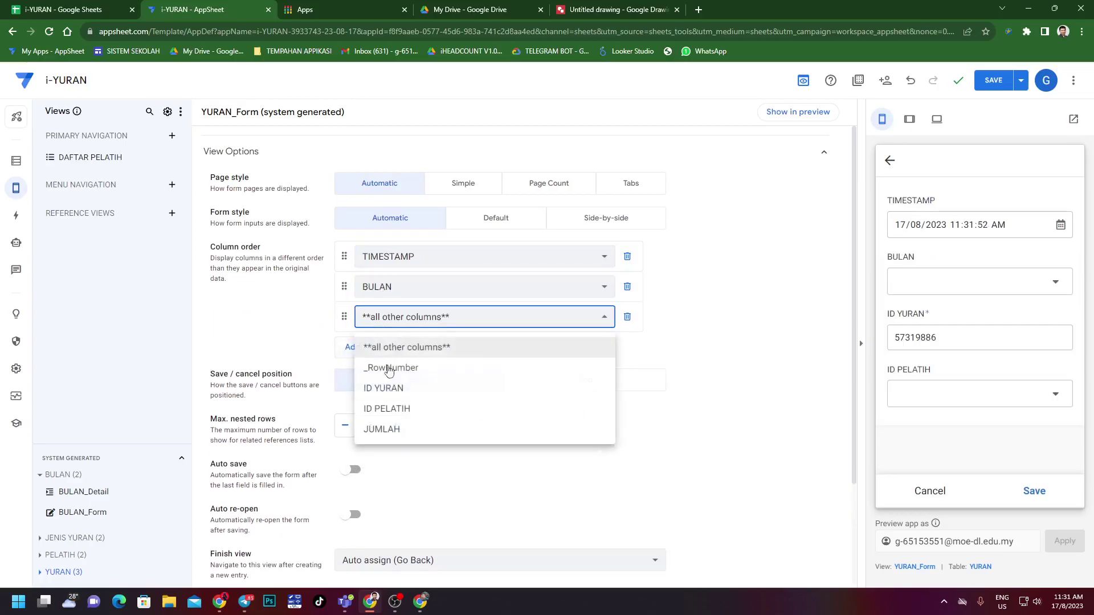
pyautogui.click(384, 429)
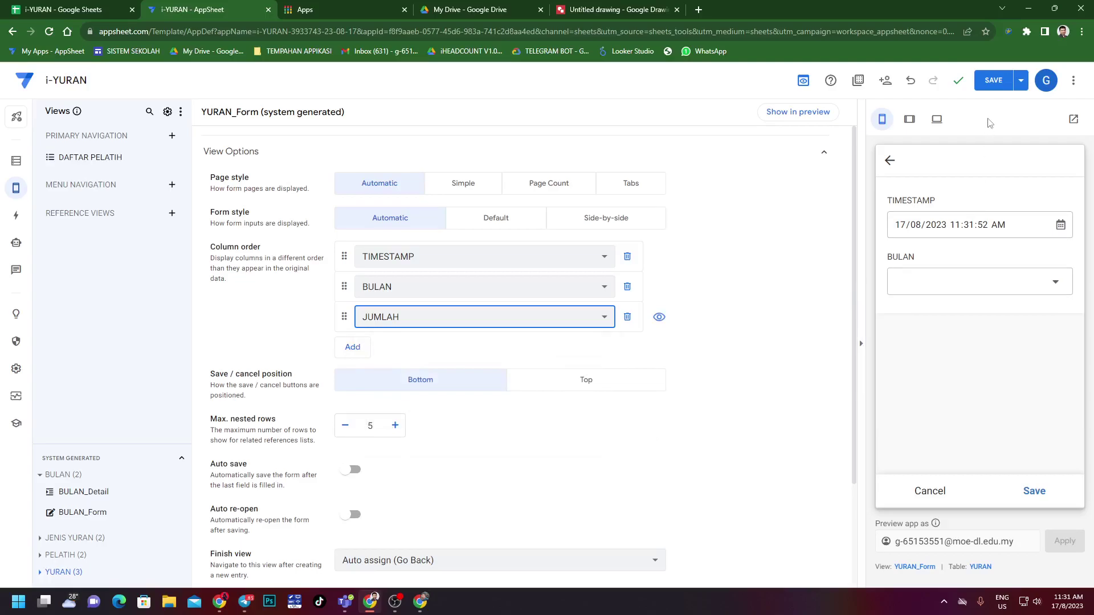
pyautogui.click(991, 82)
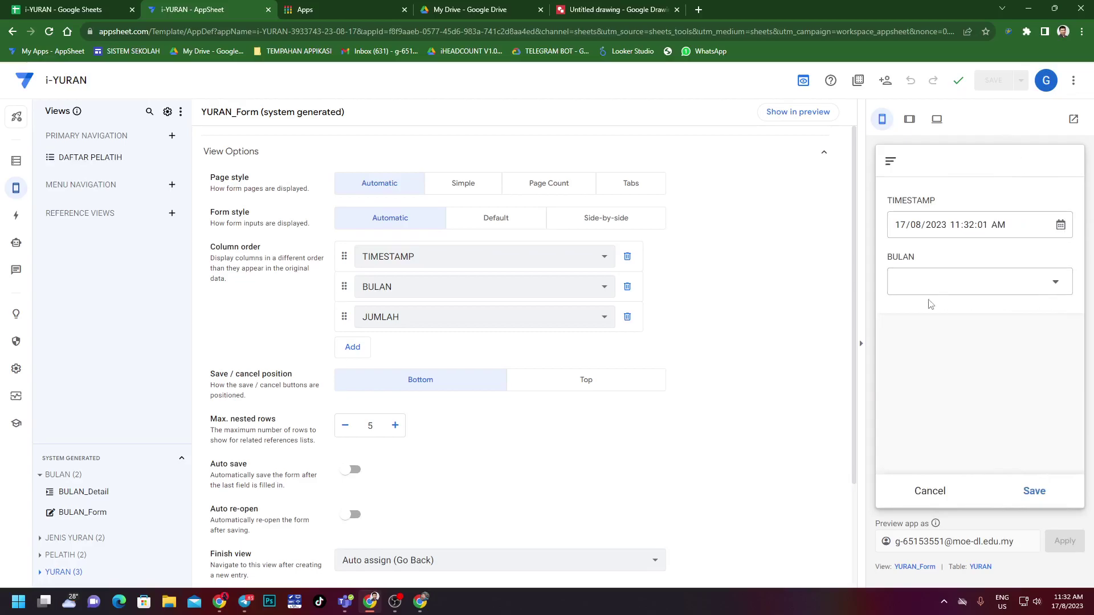
# Review the BULAN choices in the rearranged preview form, cancel the entry and reopen the trainee's details.
pyautogui.click(933, 296)
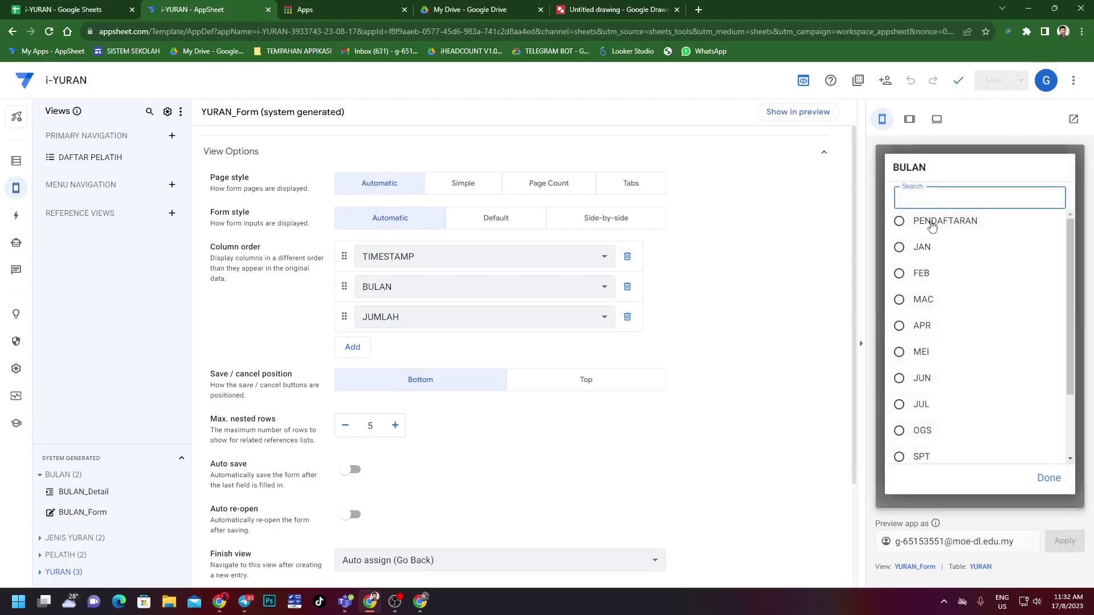
pyautogui.scroll(-3, 926, 388)
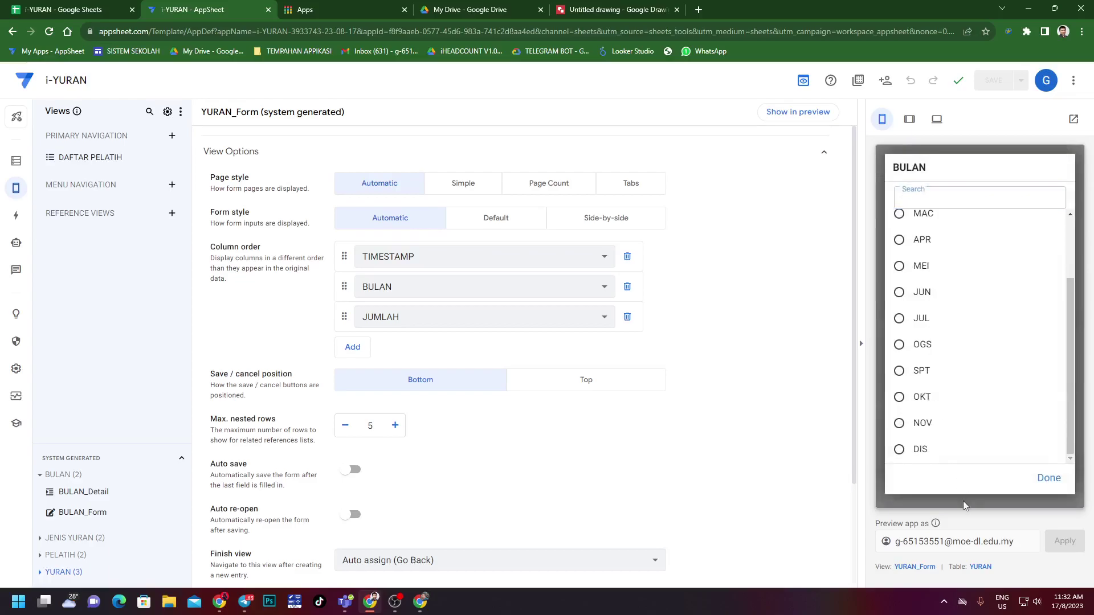
pyautogui.click(966, 505)
pyautogui.click(929, 489)
pyautogui.click(979, 208)
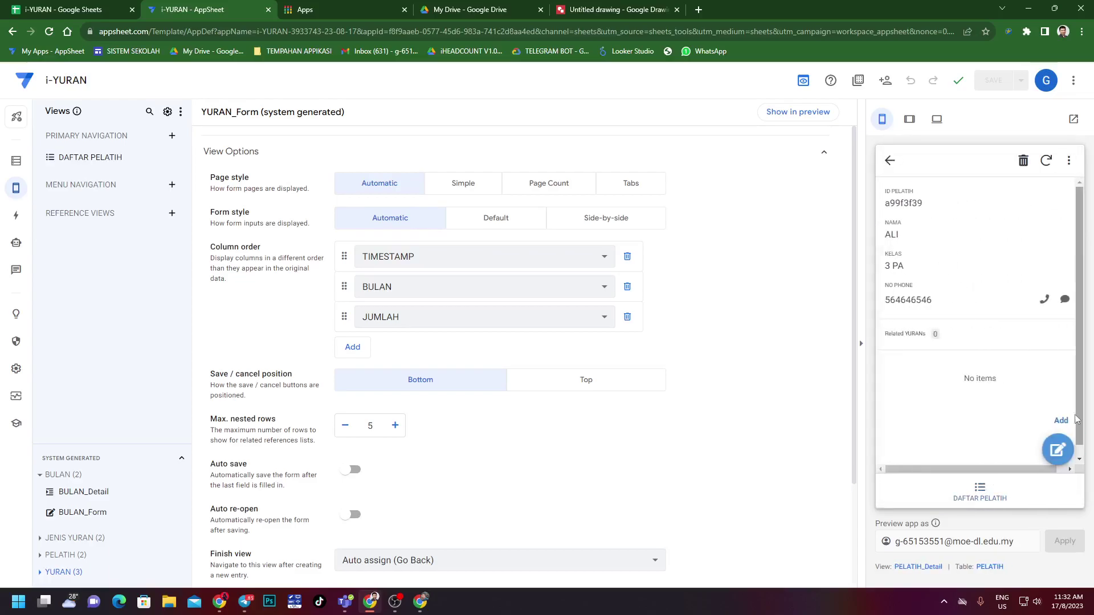
# Add a PENDAFTARAN fee entry for the open trainee in the preview and save it.
pyautogui.click(1055, 447)
pyautogui.click(925, 278)
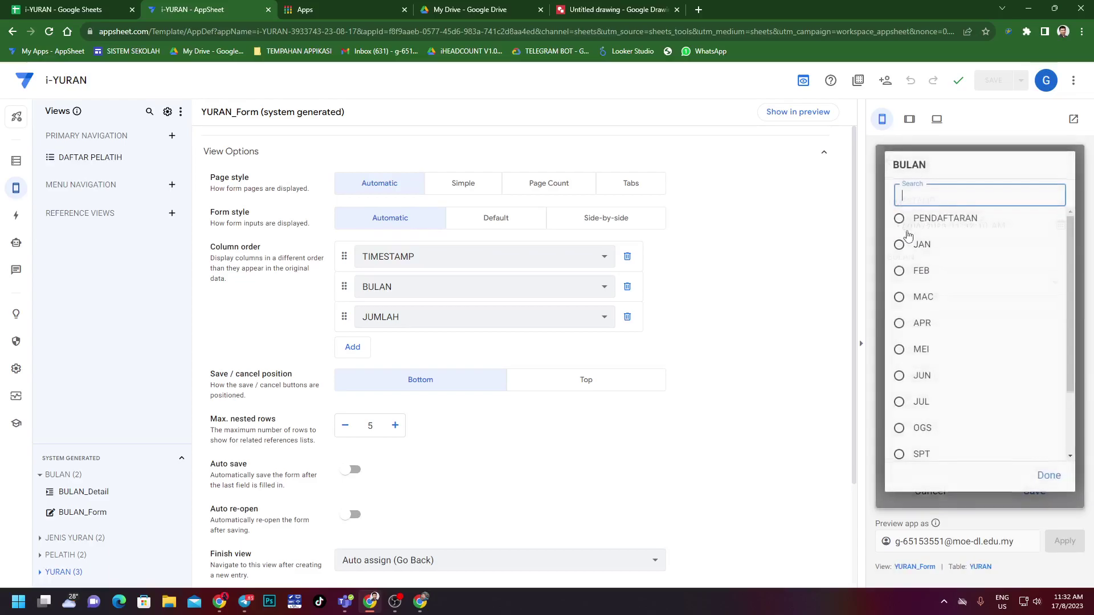
pyautogui.click(912, 216)
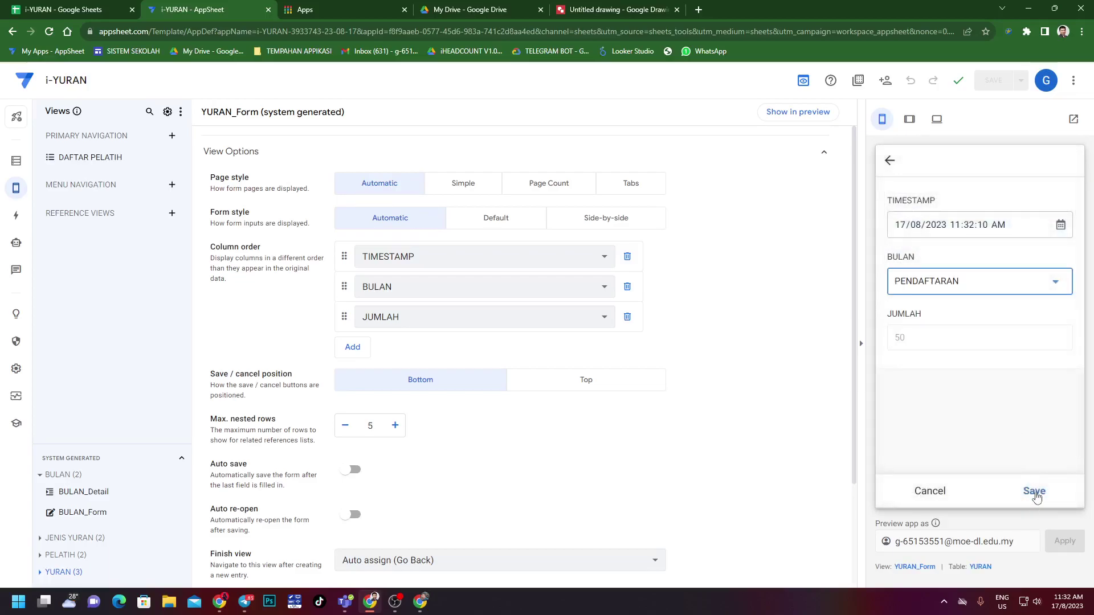
pyautogui.click(1035, 494)
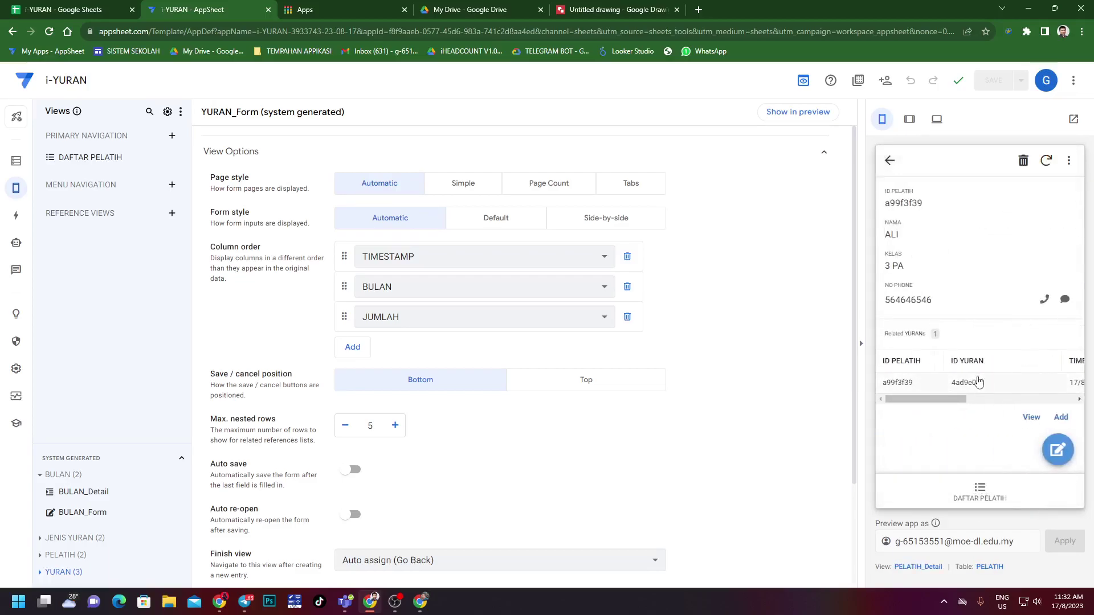
# Open the settings of the related fee list's YURAN_Inline view and make BULAN the first column in its column order.
pyautogui.moveTo(912, 400); pyautogui.dragTo(888, 403)
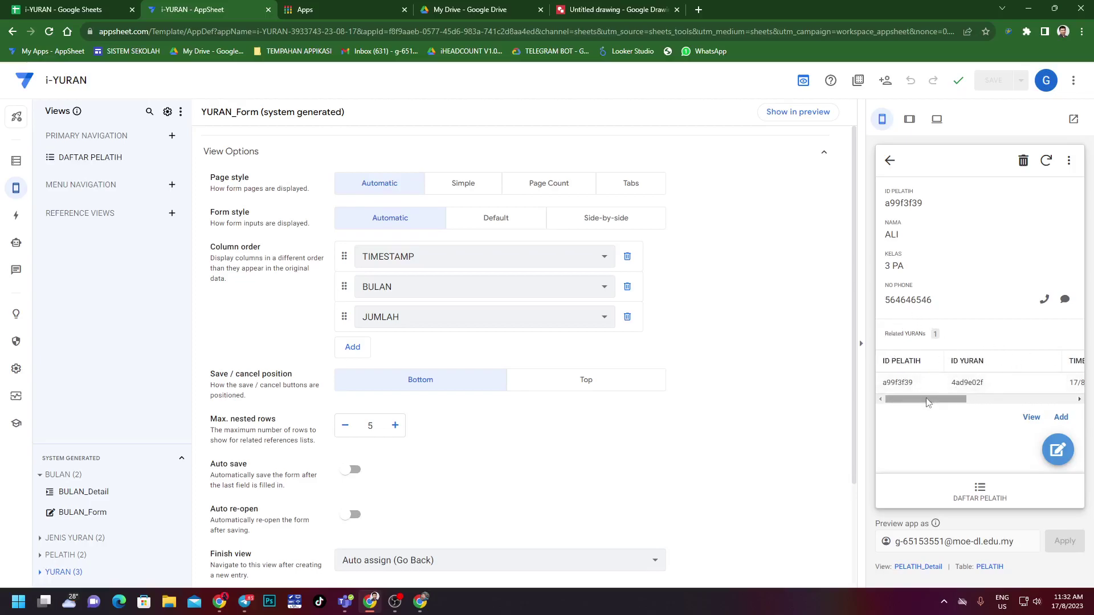
pyautogui.click(1030, 421)
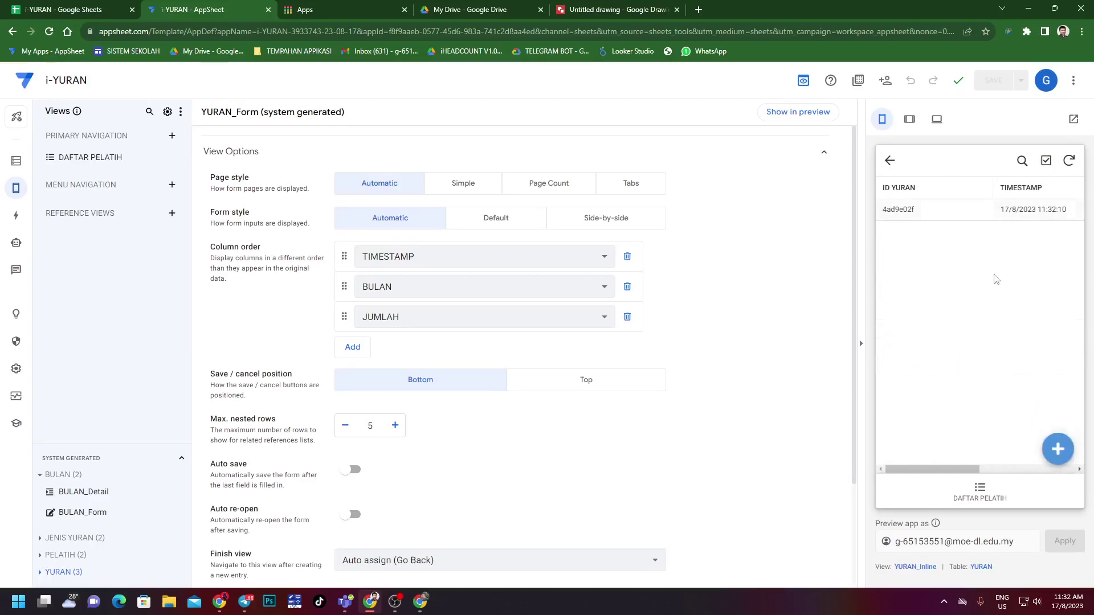
pyautogui.click(913, 567)
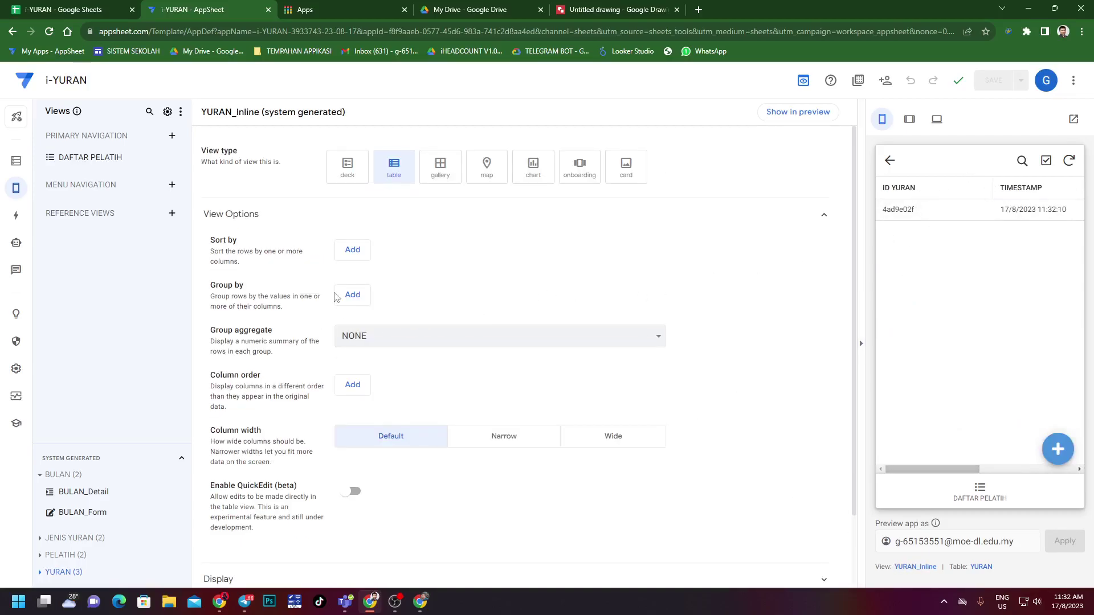
pyautogui.click(351, 393)
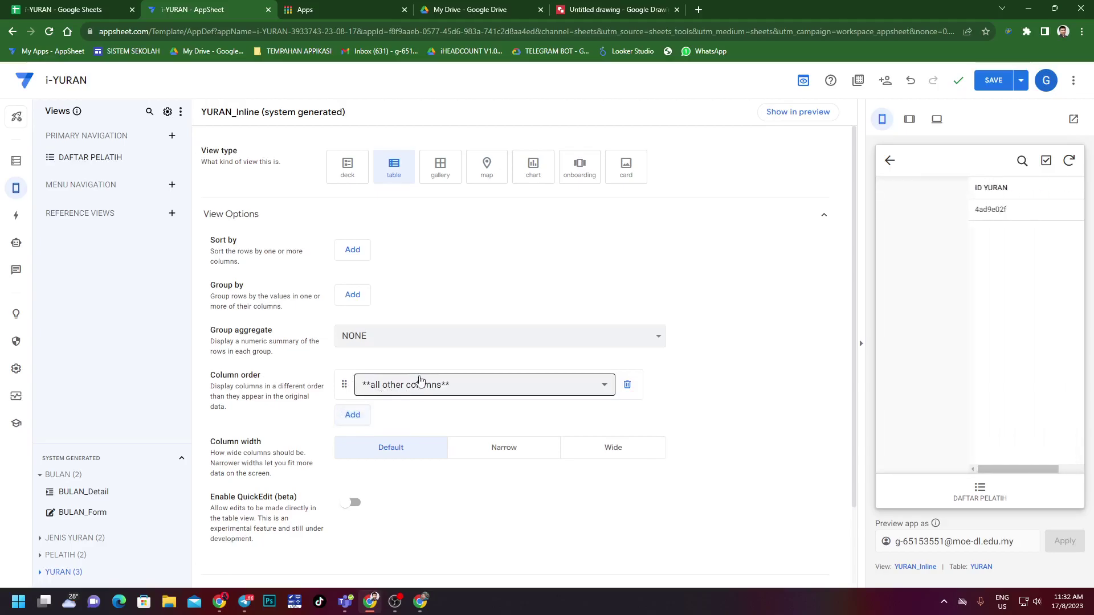
pyautogui.click(426, 386)
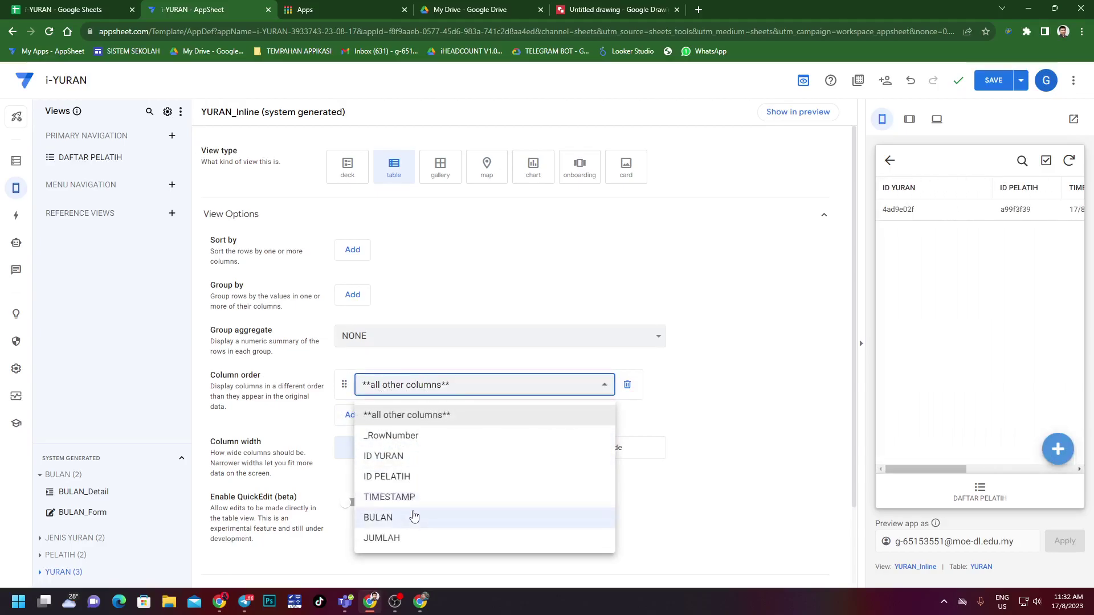
pyautogui.click(413, 479)
pyautogui.click(404, 385)
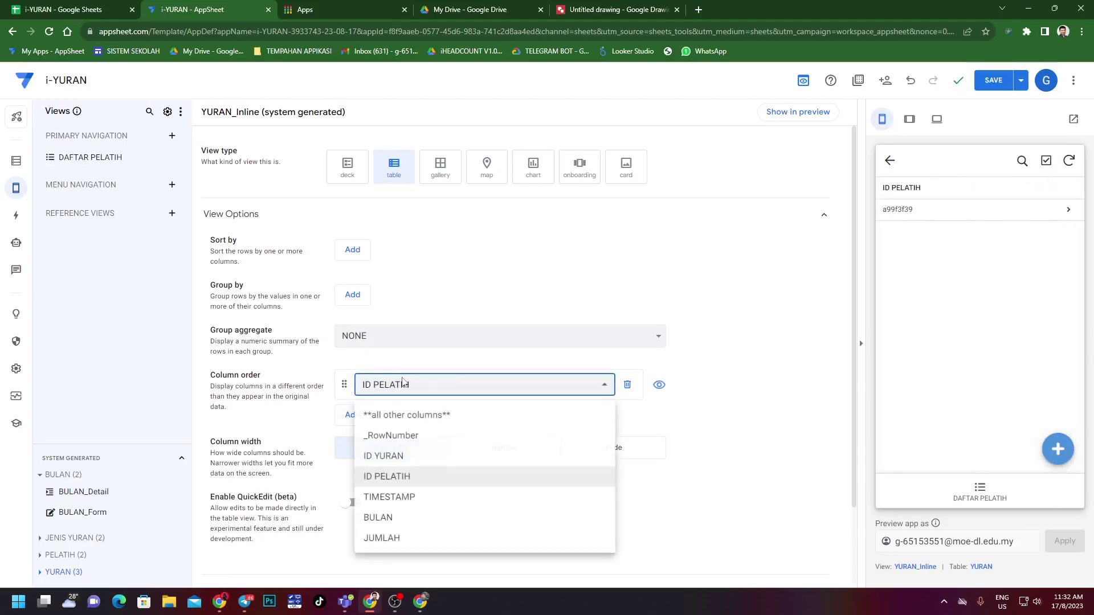
pyautogui.click(415, 520)
# Add JUMLAH and TIMESTAMP after BULAN in the YURAN_Inline column order.
pyautogui.click(352, 415)
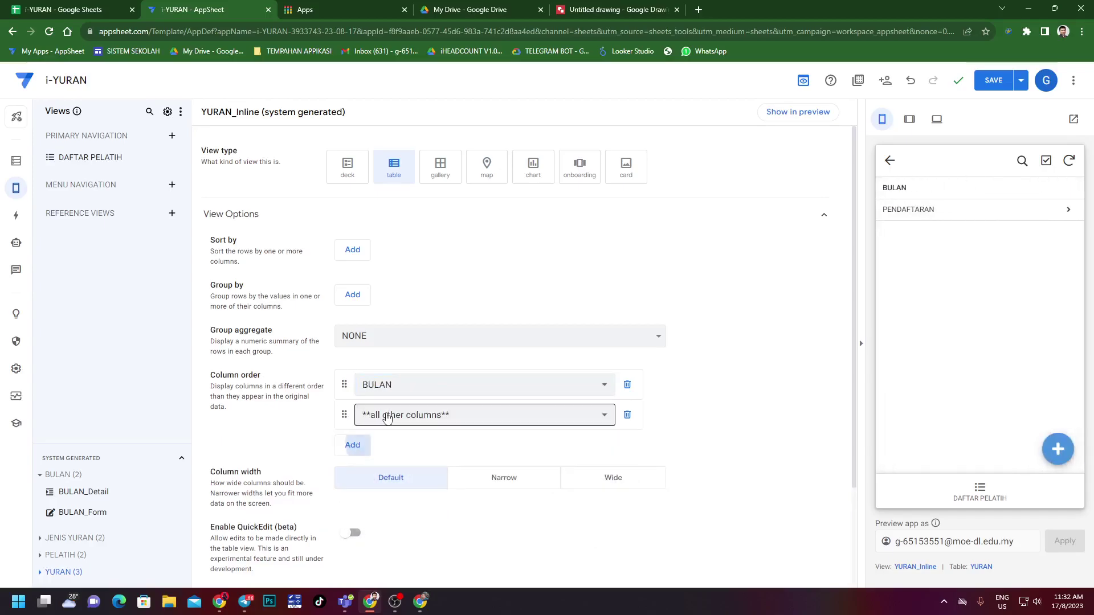
pyautogui.click(386, 416)
pyautogui.click(411, 550)
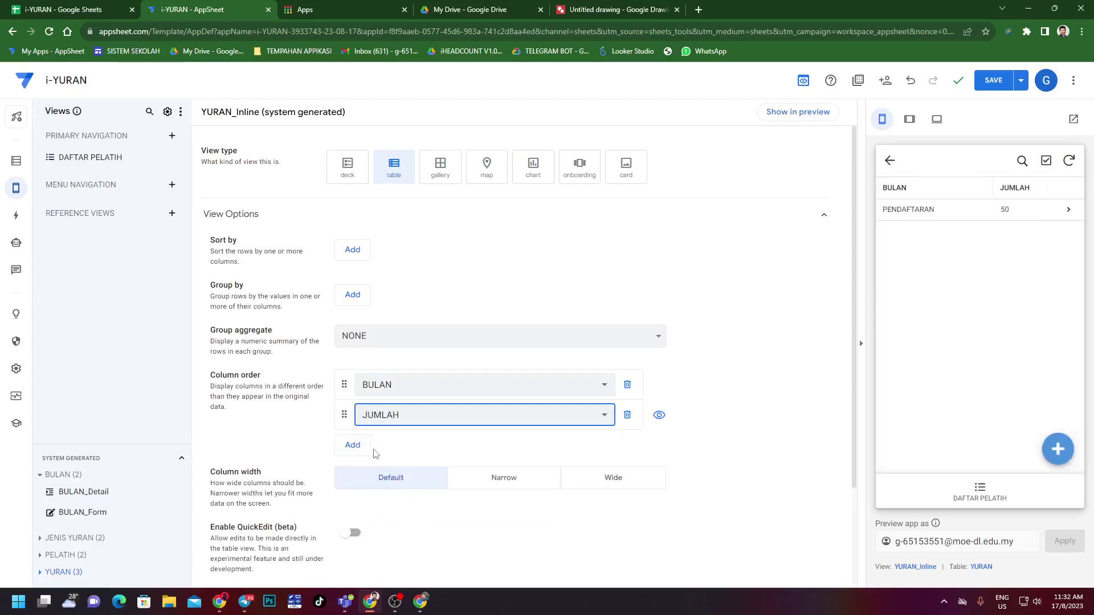
pyautogui.click(352, 445)
pyautogui.click(386, 445)
pyautogui.click(409, 559)
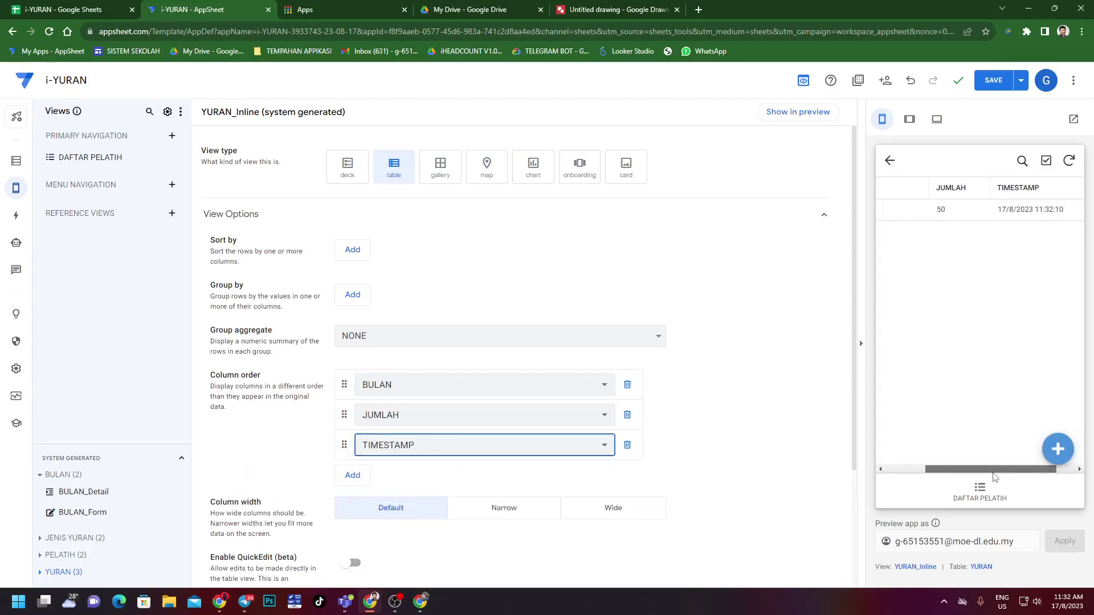
# Compare Wide with Narrow column width for YURAN_Inline, keep Narrow and save the app.
pyautogui.moveTo(990, 188); pyautogui.dragTo(971, 187)
pyautogui.click(643, 516)
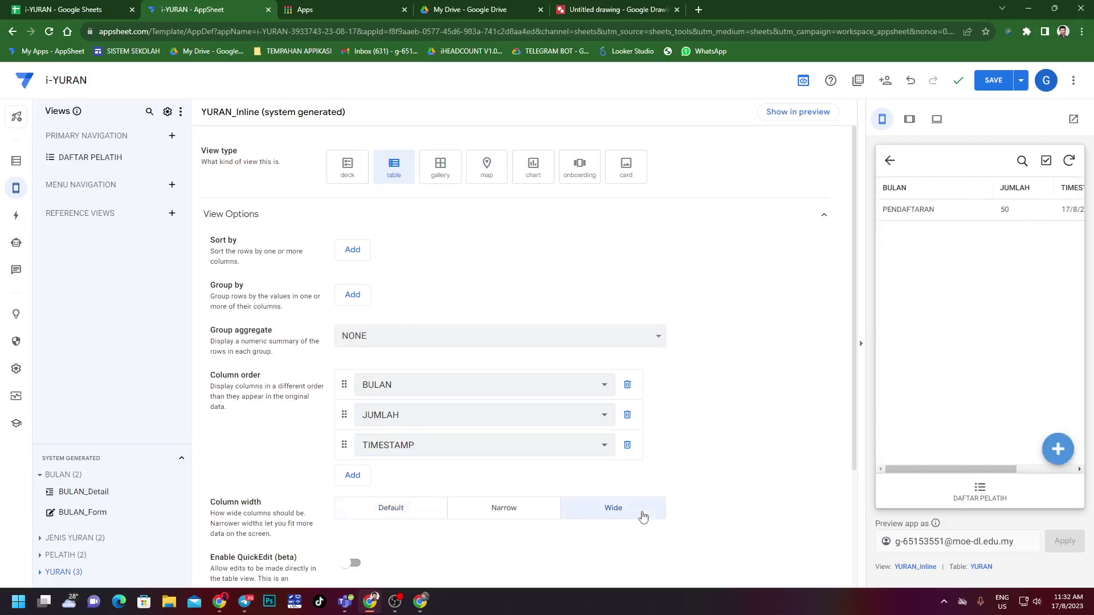
pyautogui.click(537, 511)
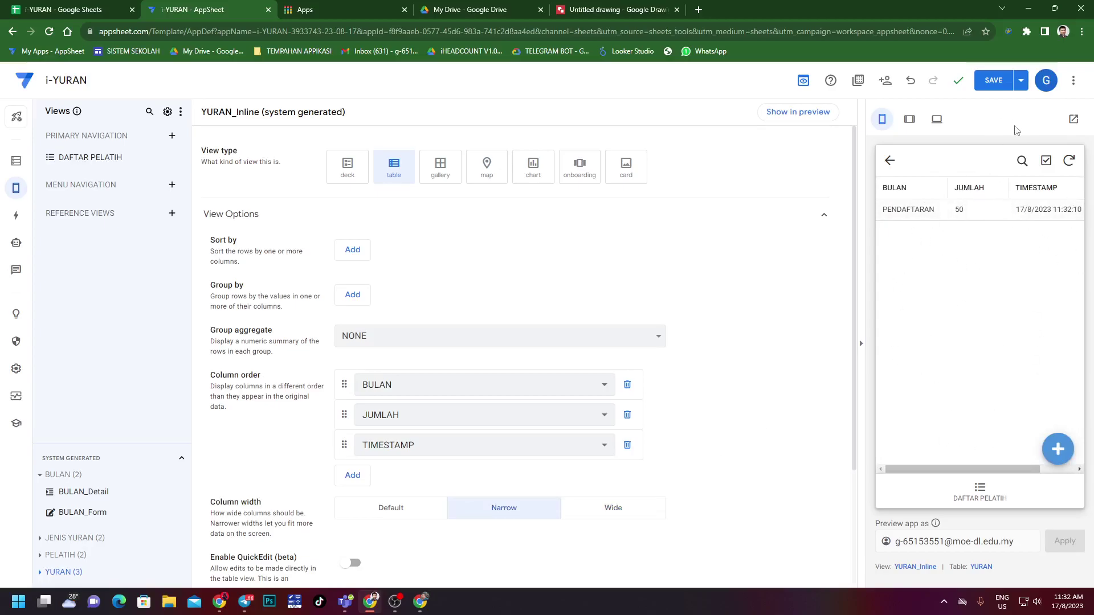
pyautogui.click(995, 83)
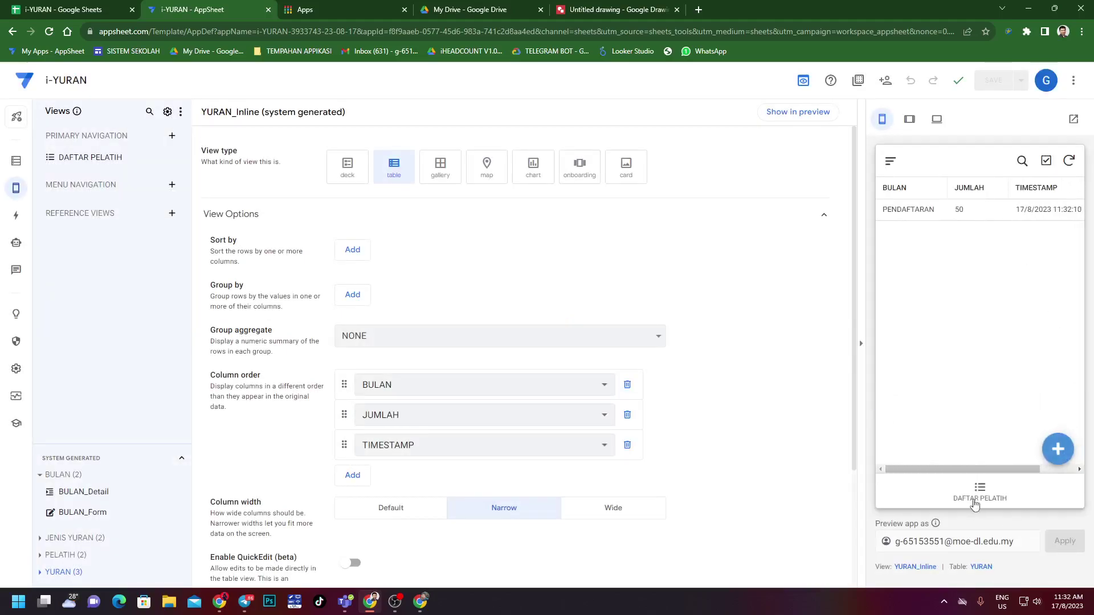
# Reopen the trainee's details from DAFTAR PELATIH and add a JAN fee entry.
pyautogui.click(978, 494)
pyautogui.click(986, 207)
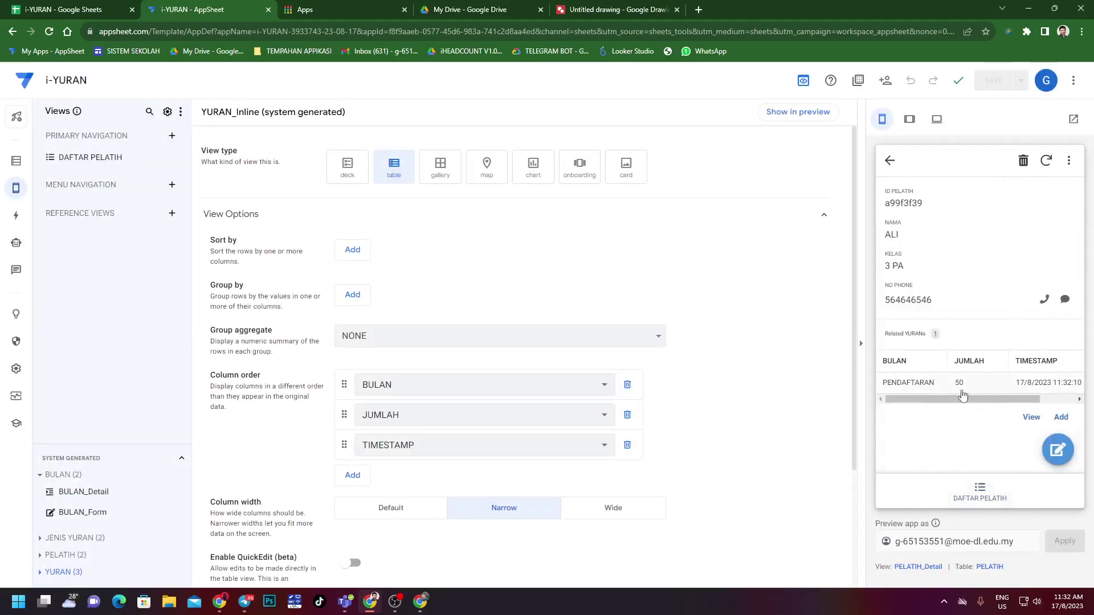
pyautogui.click(1061, 417)
pyautogui.click(975, 282)
pyautogui.click(930, 242)
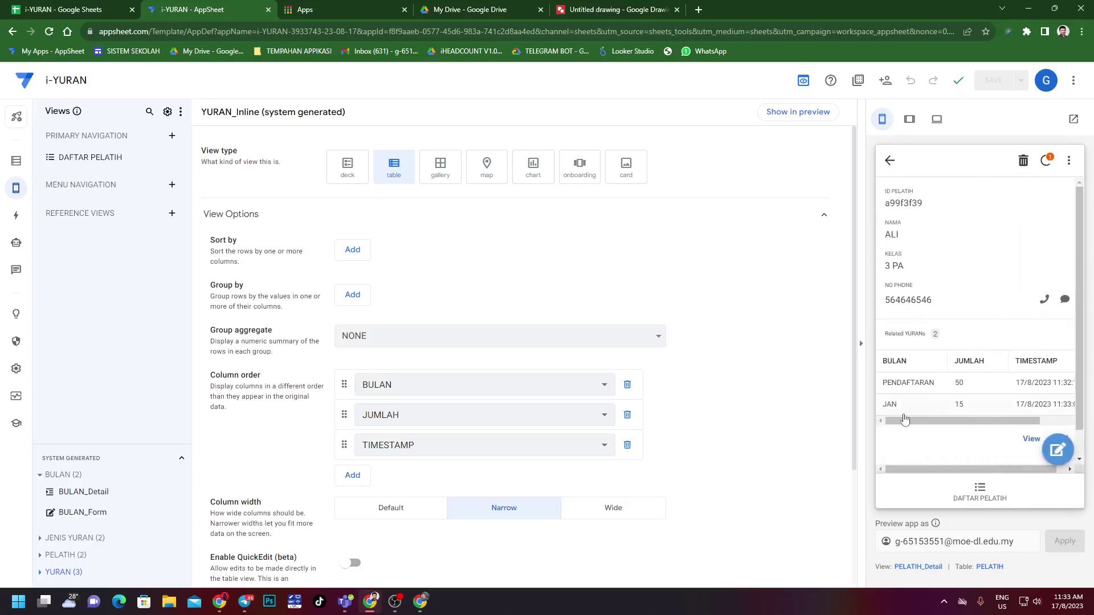
# Add and save a FEB fee entry for the same trainee, and review the related fee table.
pyautogui.scroll(-1, 1069, 417)
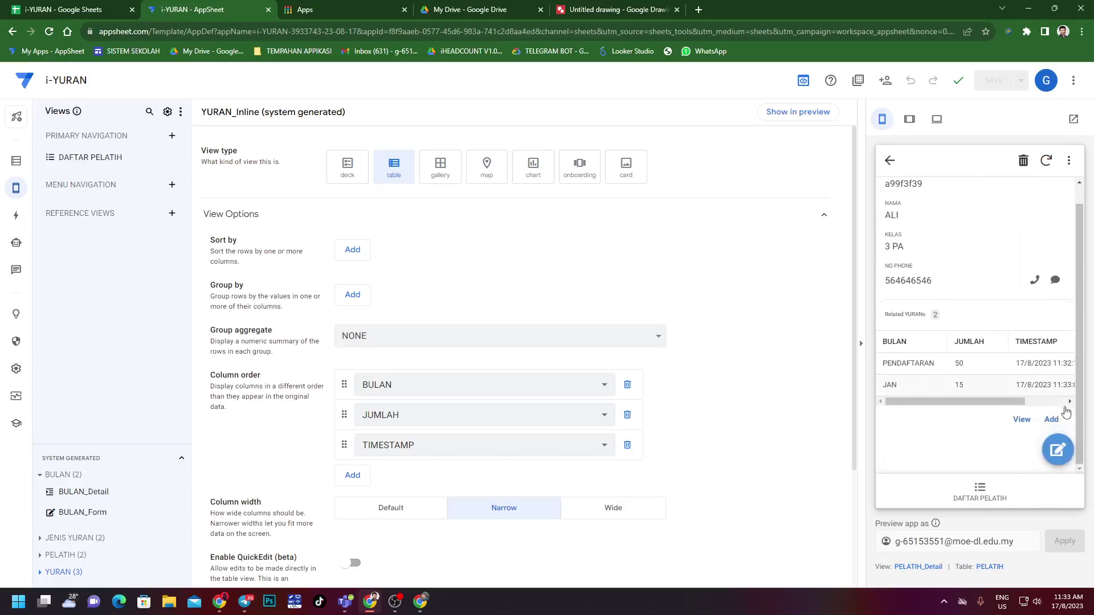
pyautogui.click(1054, 420)
pyautogui.click(987, 299)
pyautogui.click(963, 280)
pyautogui.click(1037, 491)
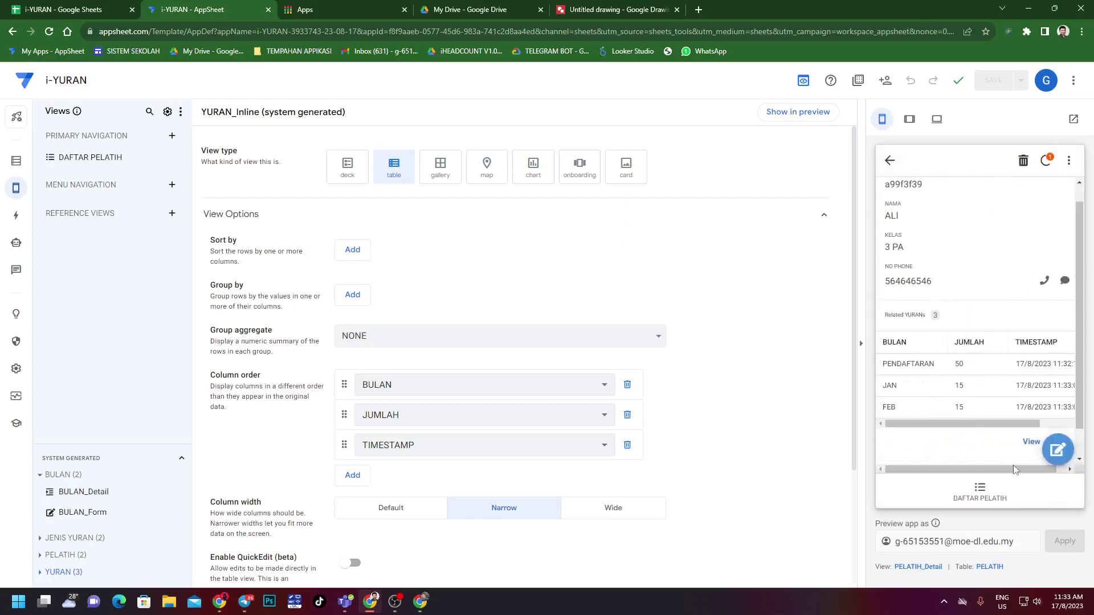
pyautogui.moveTo(935, 424); pyautogui.dragTo(891, 423)
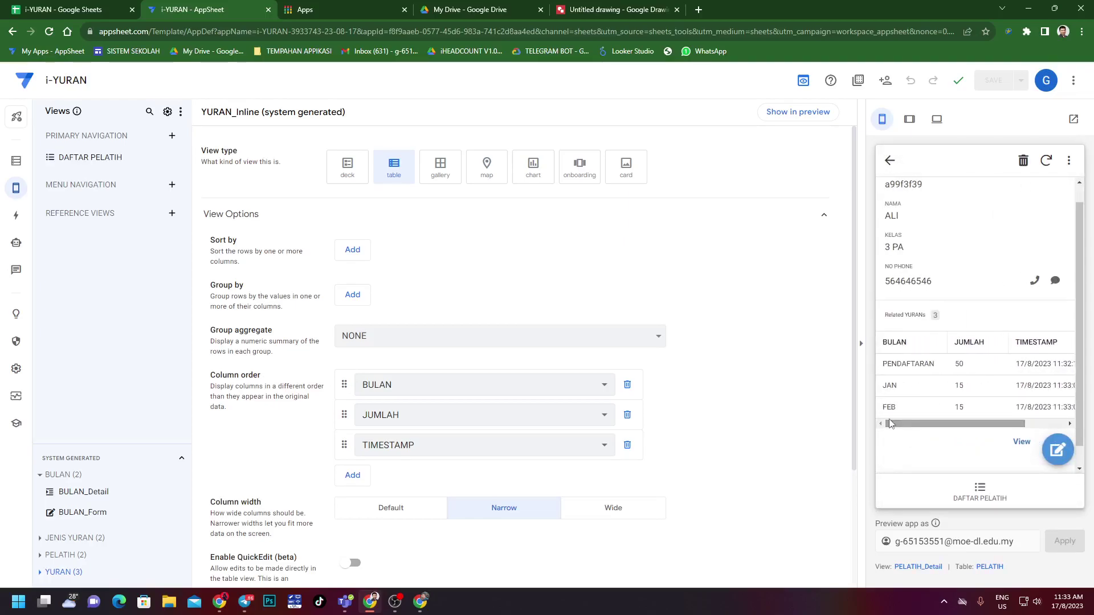
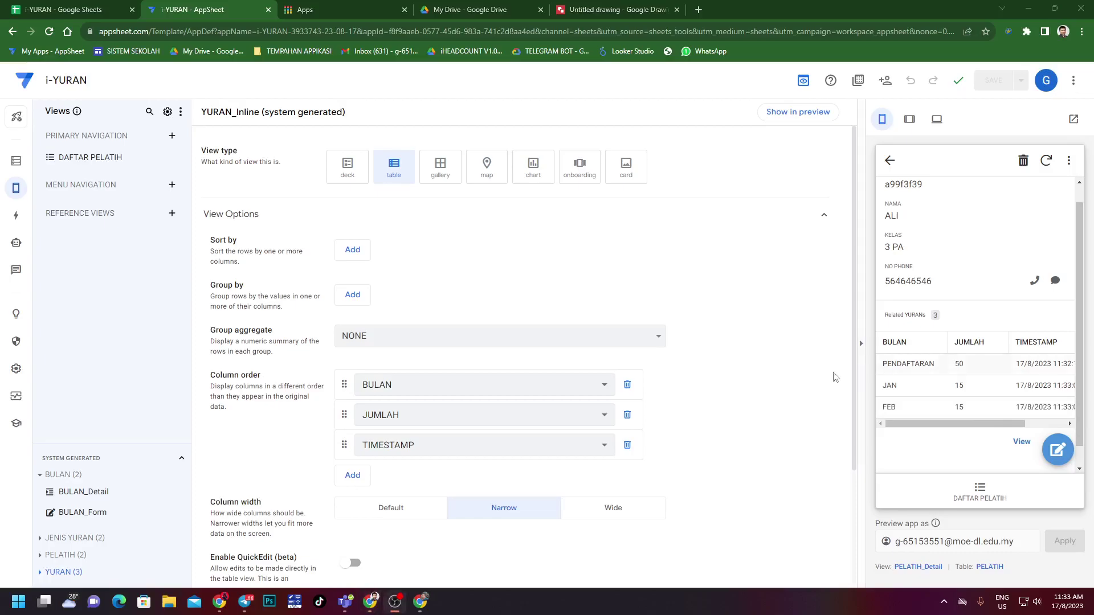
# Start another fee entry and check whether BULAN still offers the months already paid, leaving it blank.
pyautogui.scroll(-1, 997, 378)
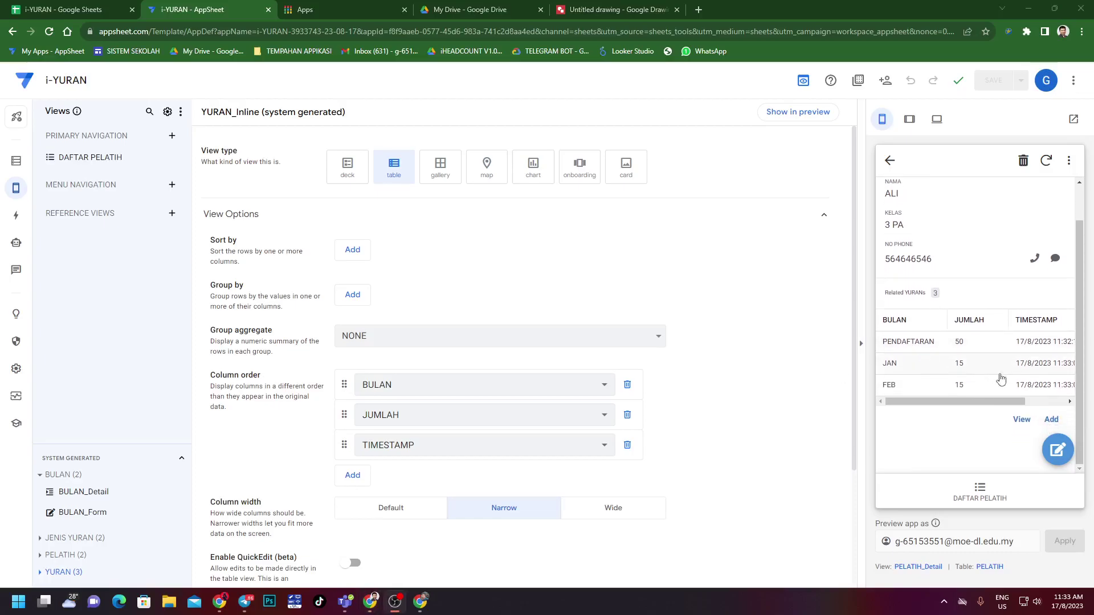
pyautogui.click(1056, 426)
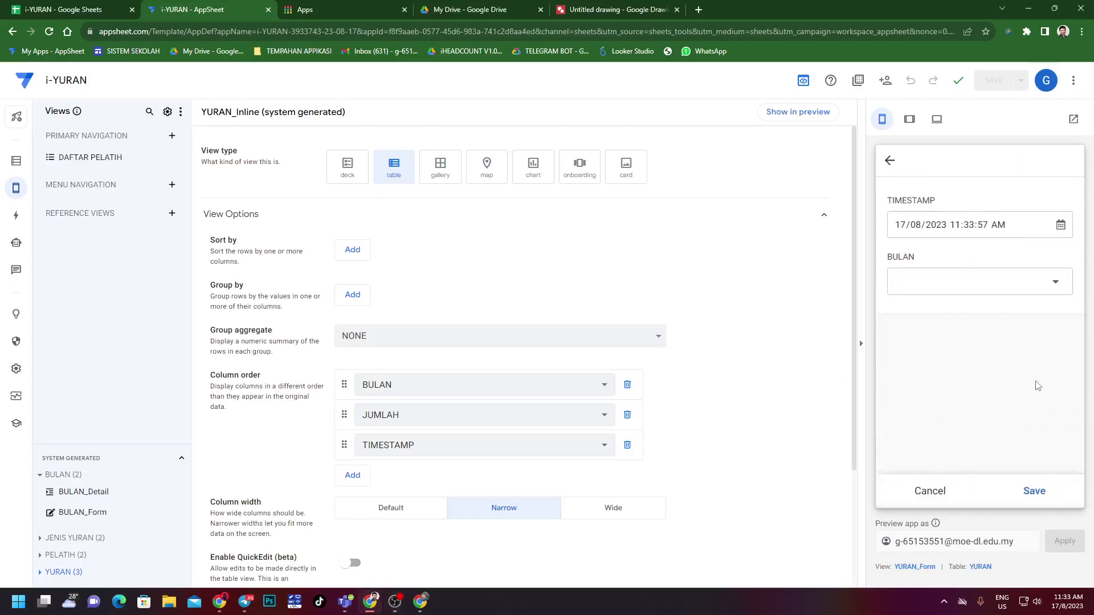
pyautogui.click(989, 290)
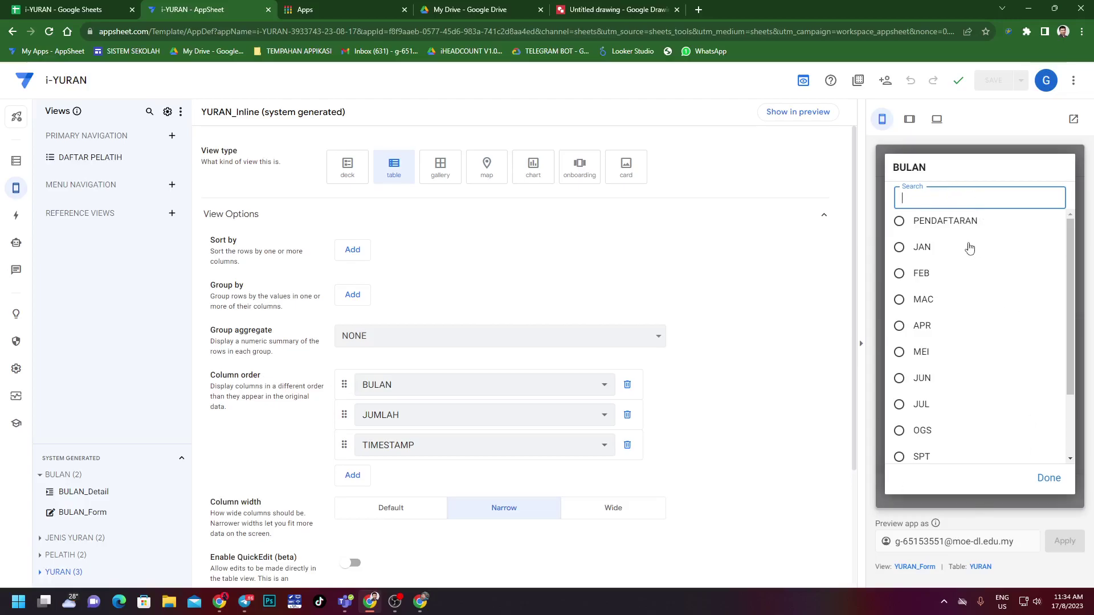
pyautogui.click(978, 509)
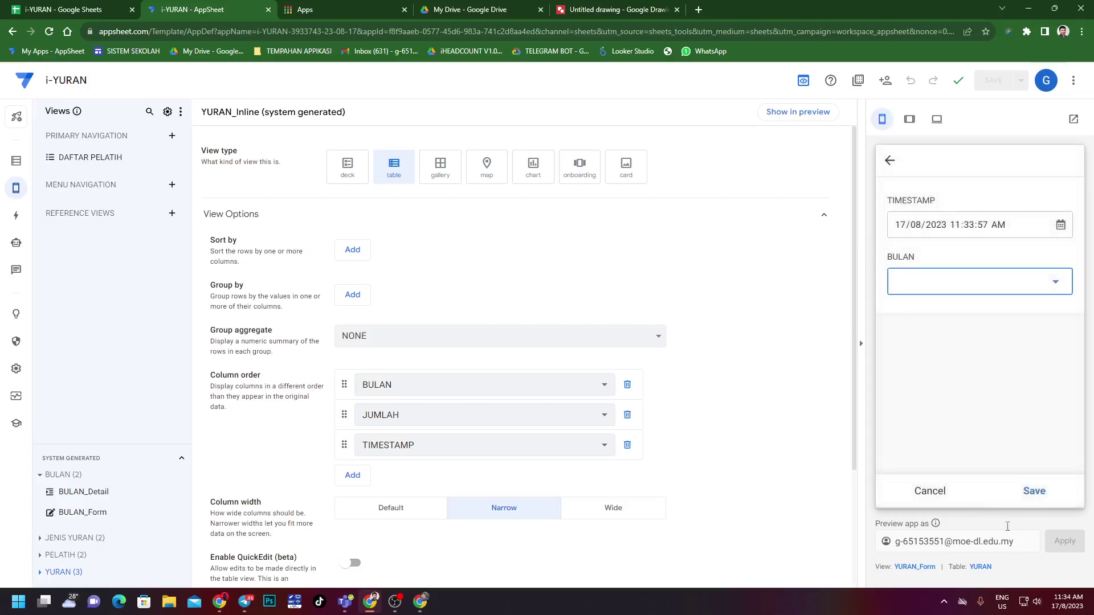
# In the YURAN table, extend the BULAN column's Valid If formula with -SELECT(YURAN[BULAN],) to subtract BULAN values already recorded.
pyautogui.click(985, 568)
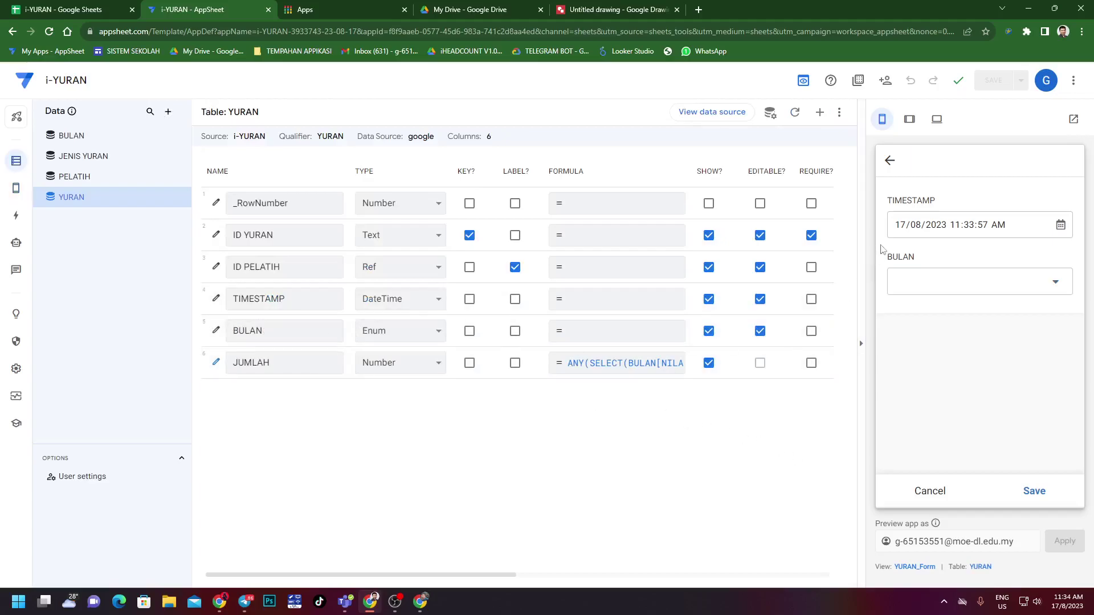
pyautogui.click(216, 331)
pyautogui.scroll(-3, 567, 399)
pyautogui.click(470, 367)
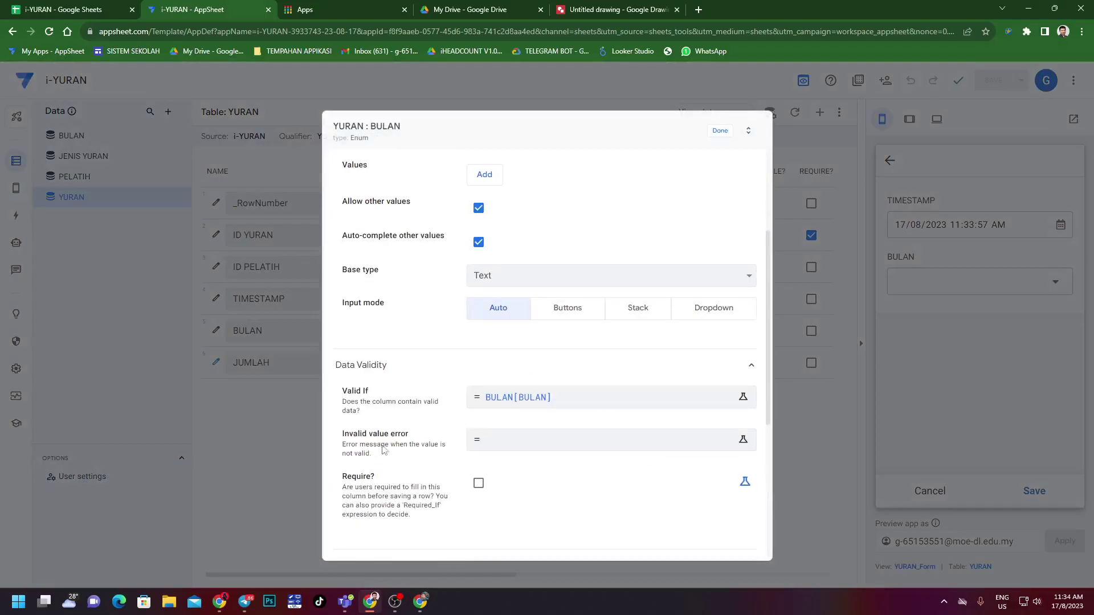
pyautogui.click(571, 402)
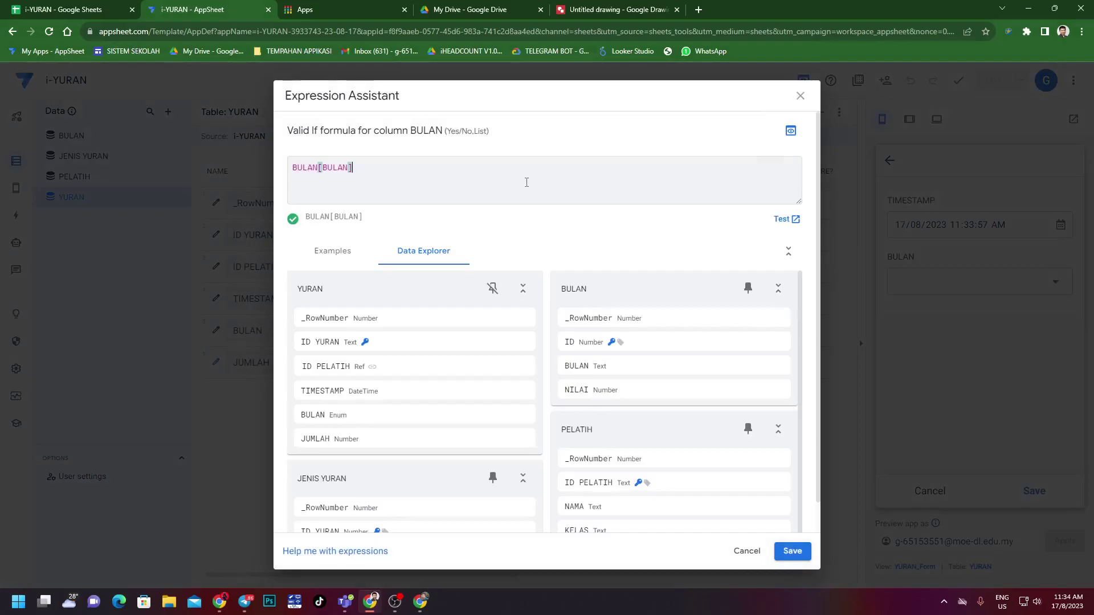
pyautogui.write('-SELECT()')
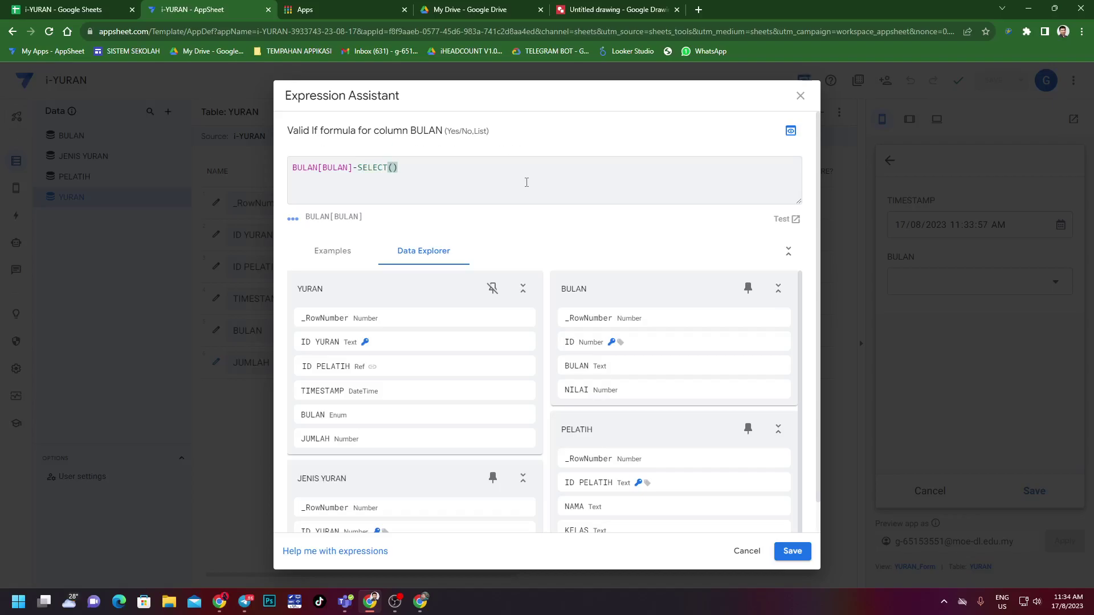
pyautogui.press('Left')
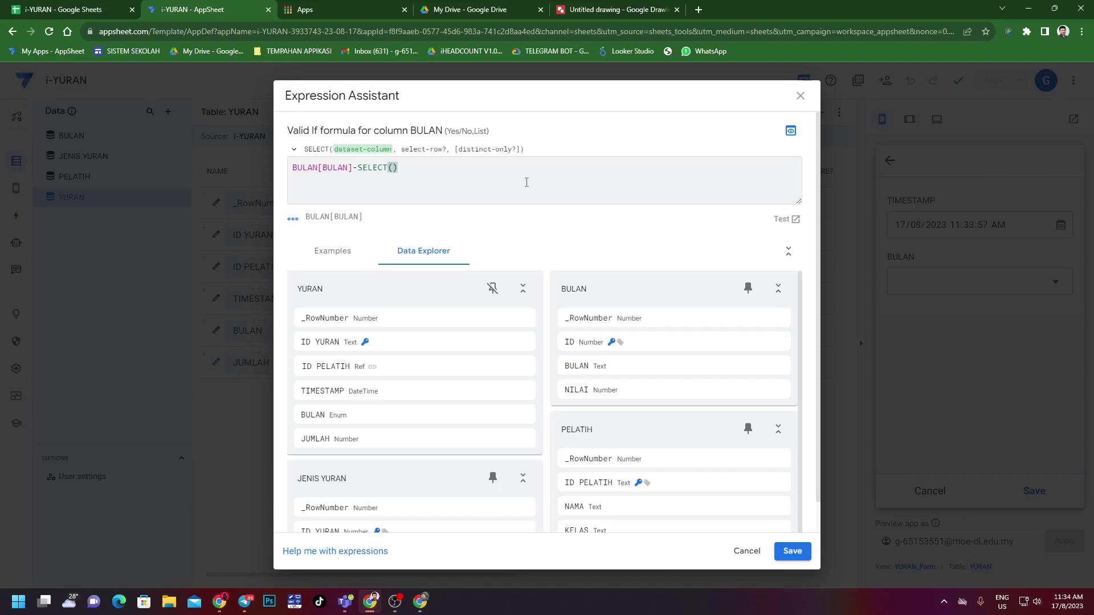
pyautogui.write('YURAN')
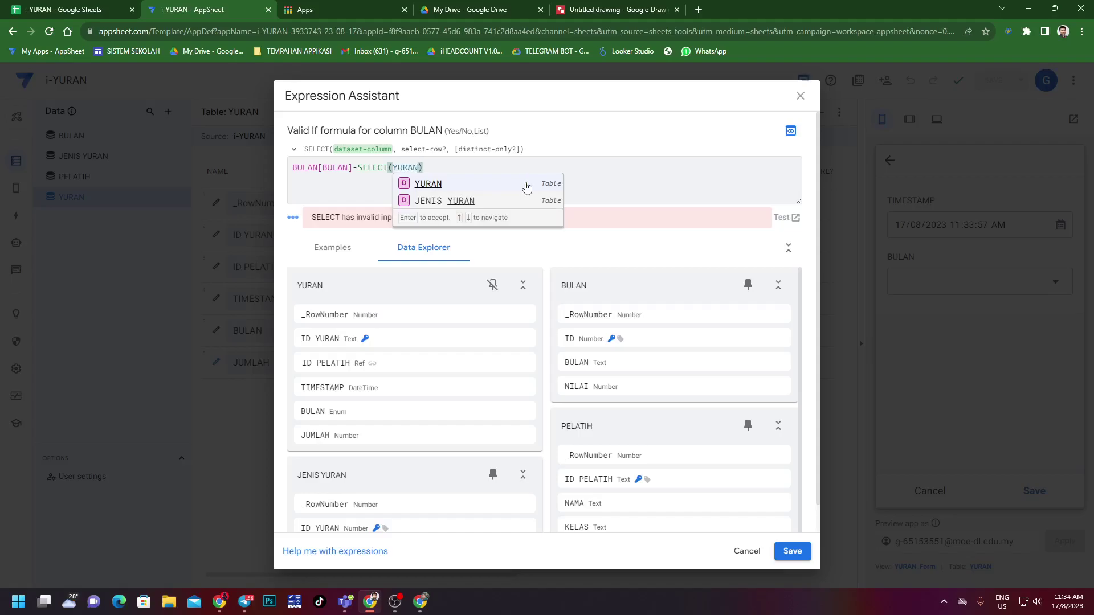
pyautogui.click(525, 184)
pyautogui.write('BULAN')
pyautogui.press('Right')
pyautogui.write(',')
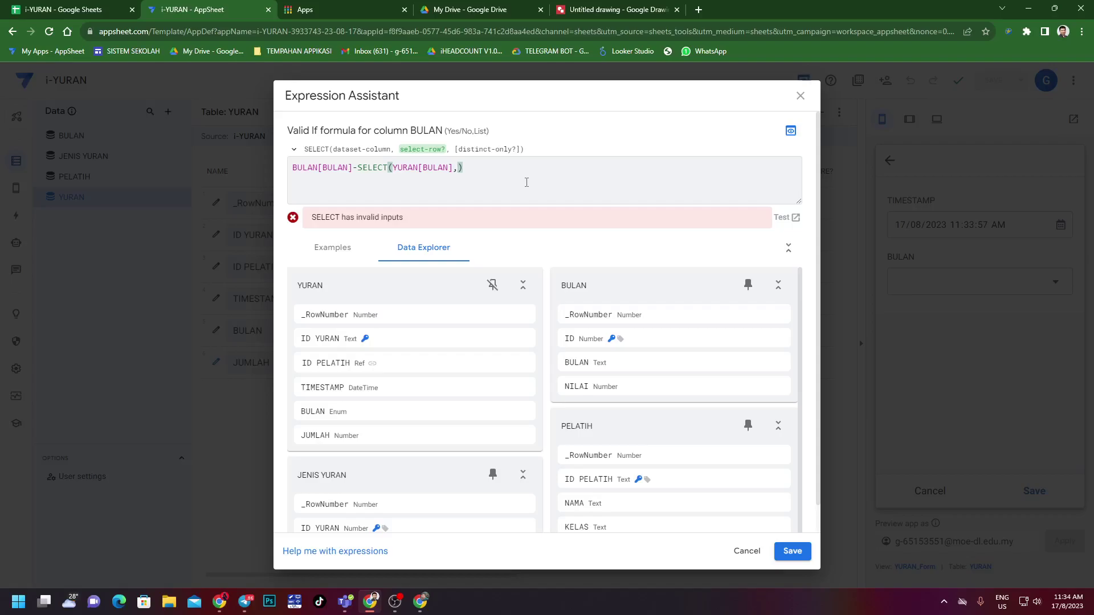
# Add an AND() condition to the SELECT in BULAN's Valid If formula, starting with [ID PELATIH]=[_THISROW].[ID PELATIH].
pyautogui.write('AND(')
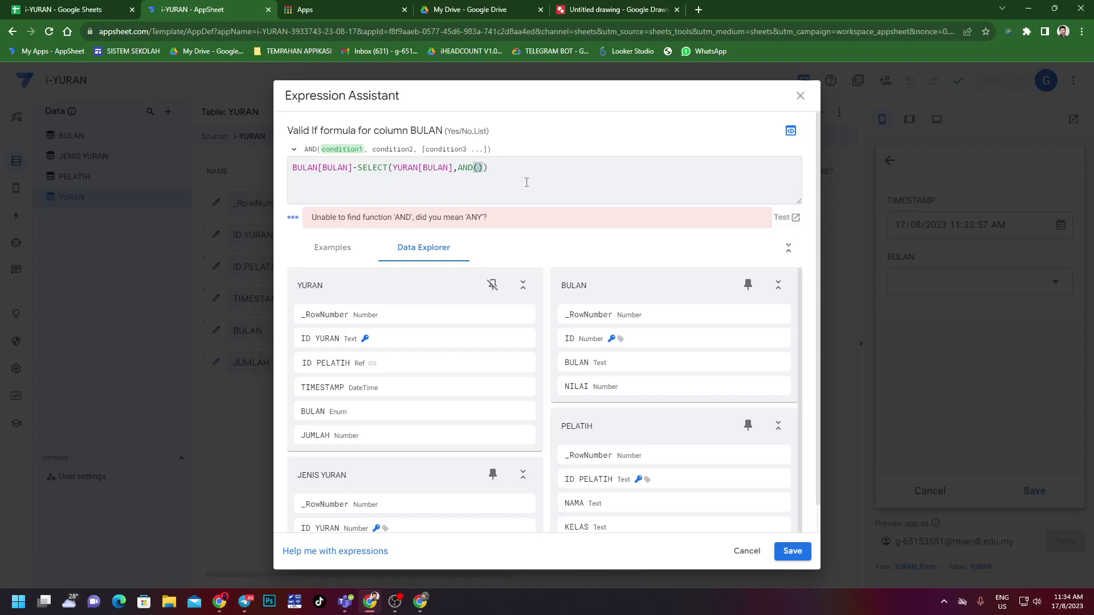
pyautogui.write('[ID')
pyautogui.press('Return')
pyautogui.write(']=[_T')
pyautogui.press('Return')
pyautogui.write('].[ID')
pyautogui.press('Return')
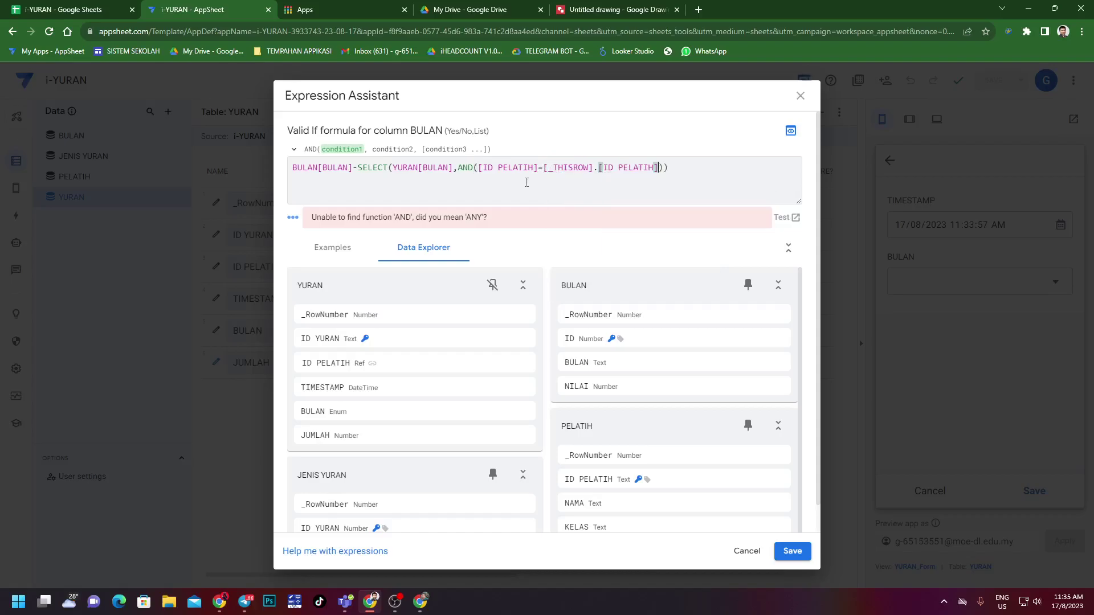
pyautogui.write(',')
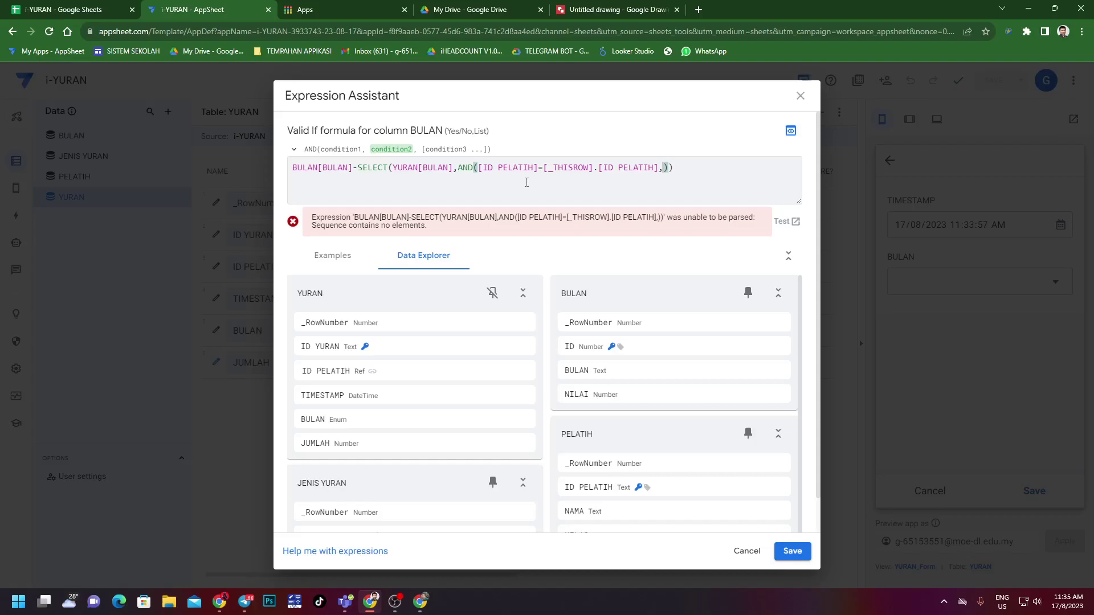
# Add a second AND condition comparing timestamps by year, written as YEAR([TIMESTAMP]=[_THISROW].[TIMESTAMP]).
pyautogui.write('YEAR(')
pyautogui.press('BackSpace')
pyautogui.write('[')
pyautogui.press('BackSpace')
pyautogui.write('9(')
pyautogui.press('BackSpace')
pyautogui.press('BackSpace')
pyautogui.write('([')
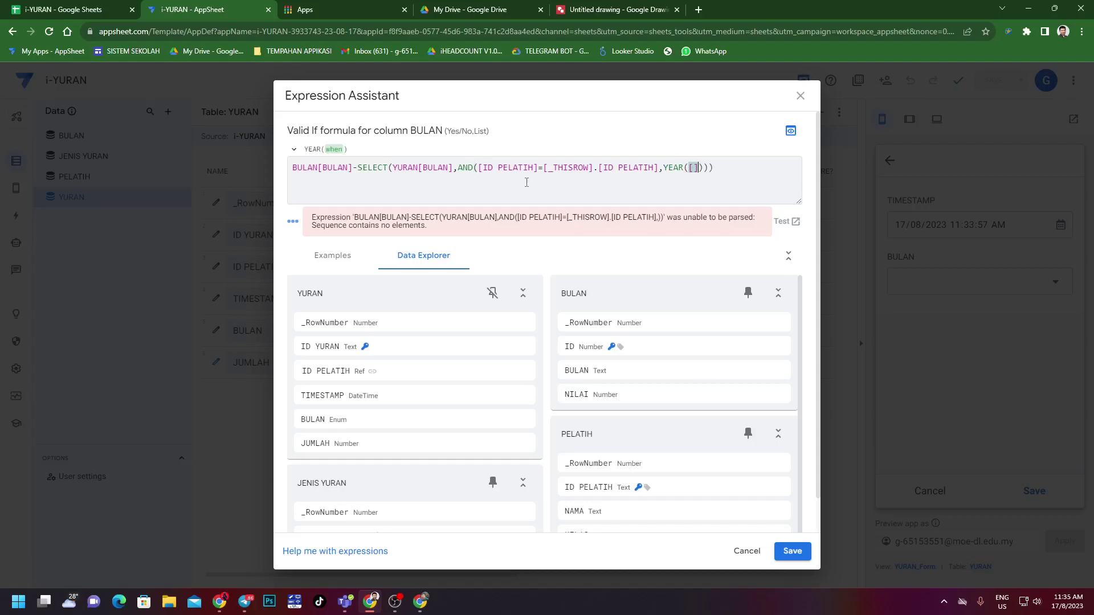
pyautogui.write('TIMESTAMP')
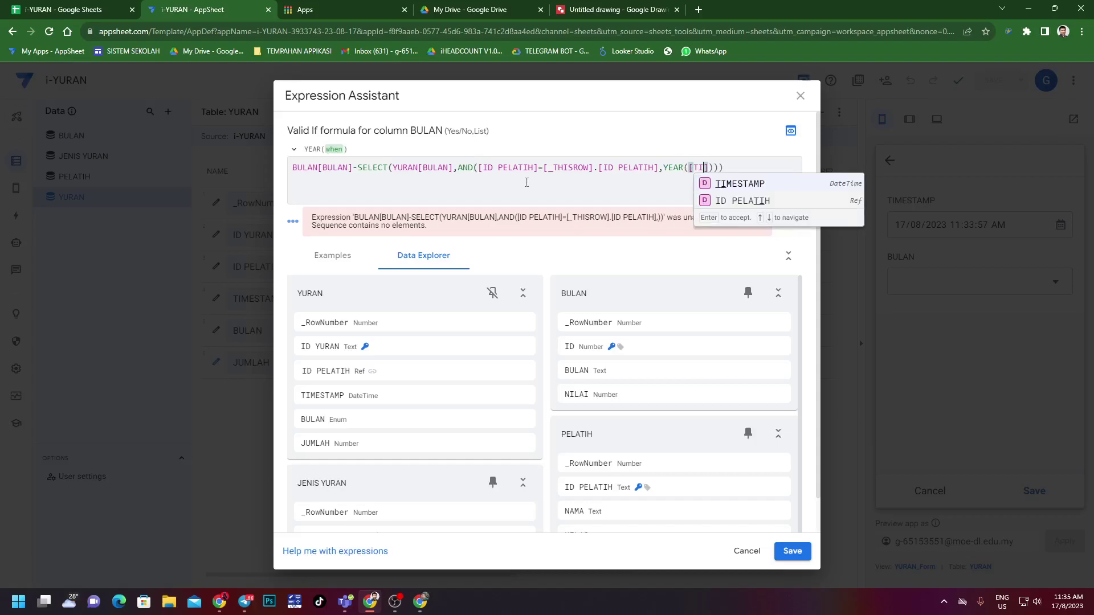
pyautogui.write(']=')
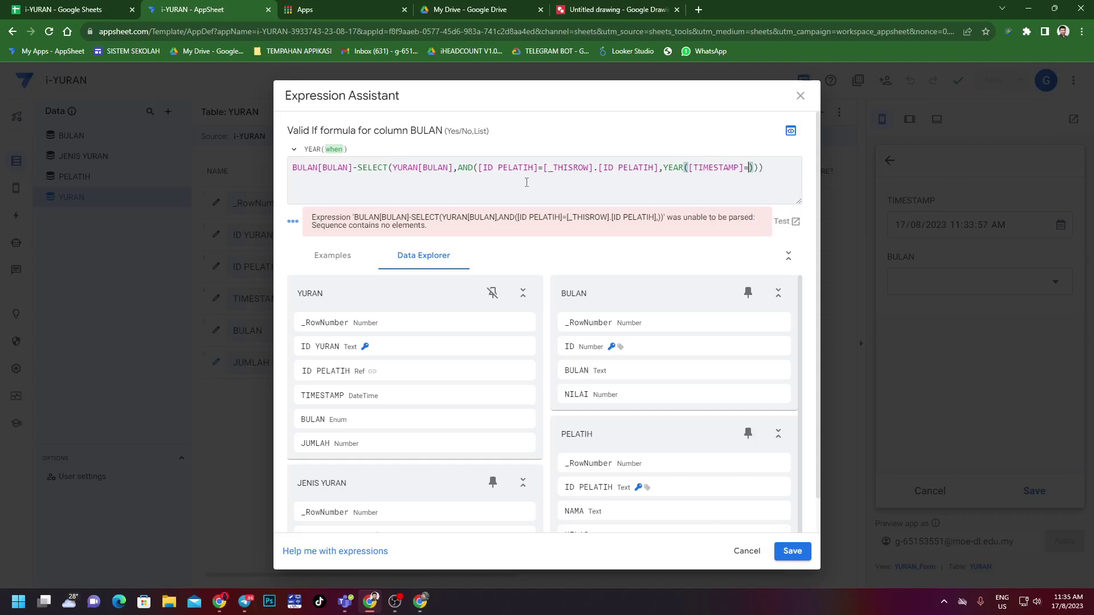
pyautogui.write('{')
pyautogui.press('BackSpace')
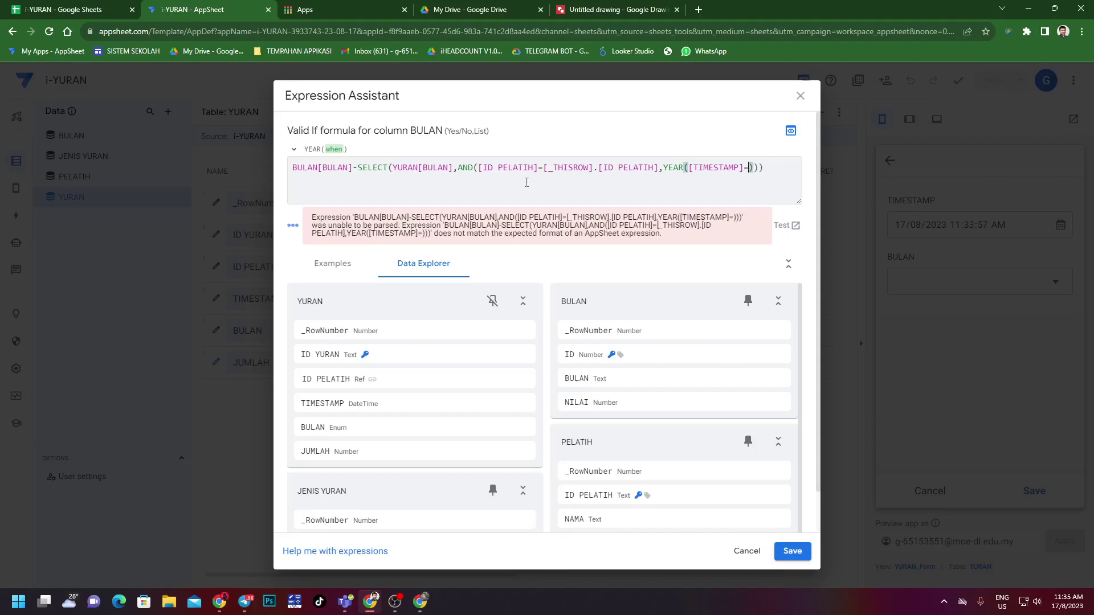
pyautogui.write('[_THISROW')
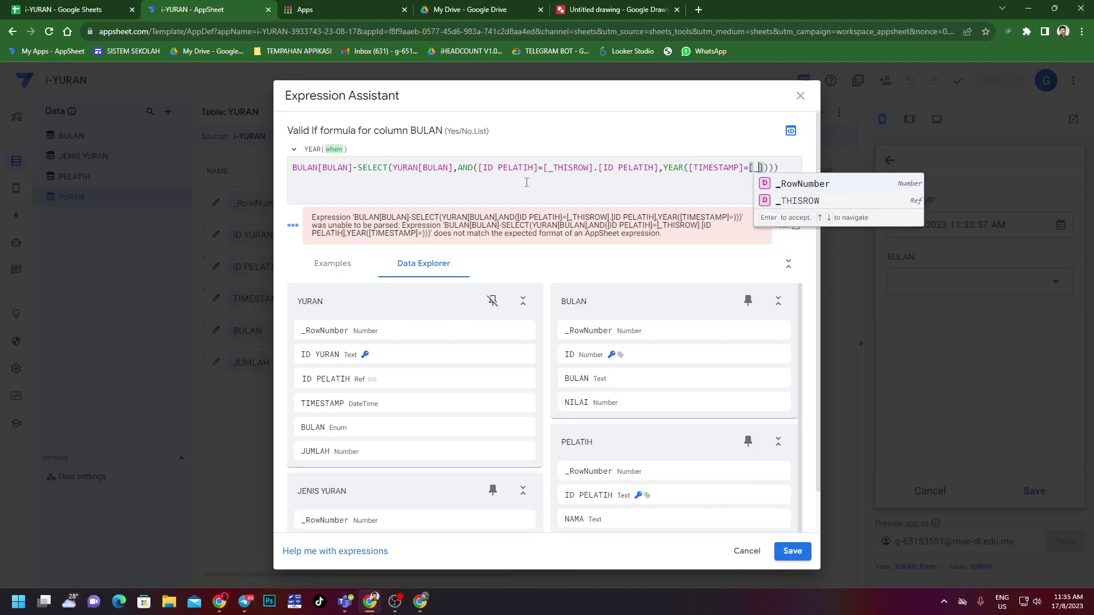
pyautogui.write('].[YEAR')
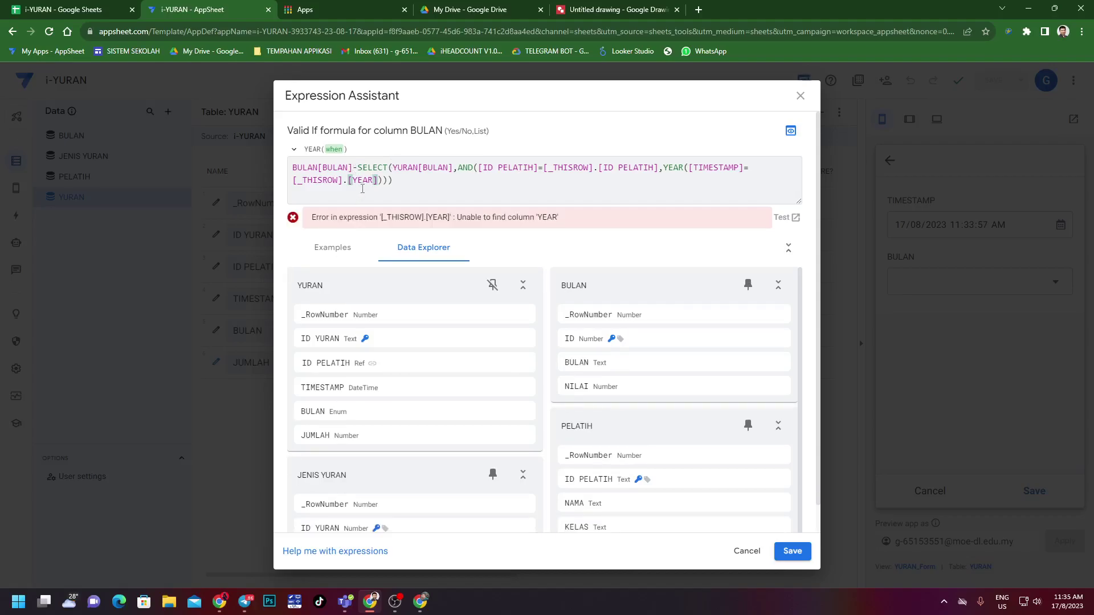
pyautogui.moveTo(374, 181); pyautogui.dragTo(353, 181)
pyautogui.write('T')
pyautogui.write('I')
pyautogui.press('Return')
pyautogui.press('End')
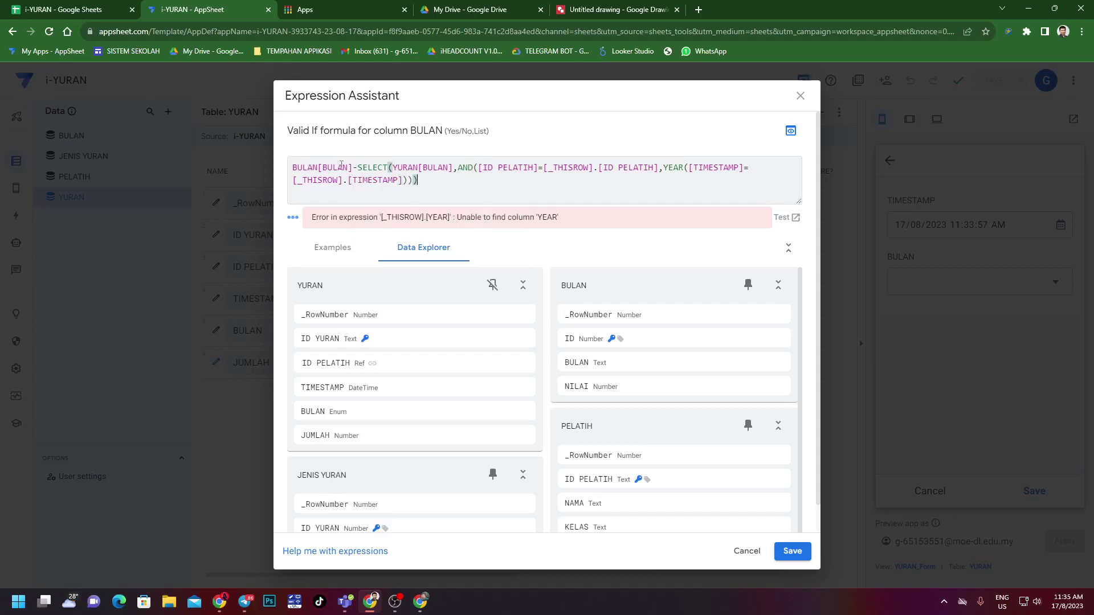
pyautogui.moveTo(353, 167); pyautogui.dragTo(290, 169)
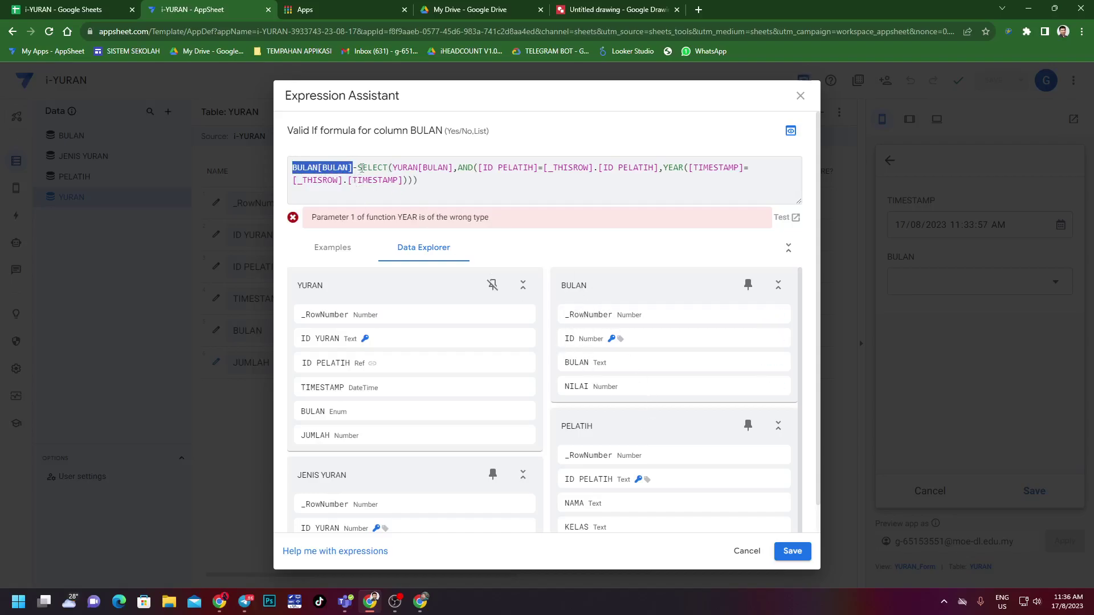
pyautogui.moveTo(353, 169); pyautogui.dragTo(361, 169)
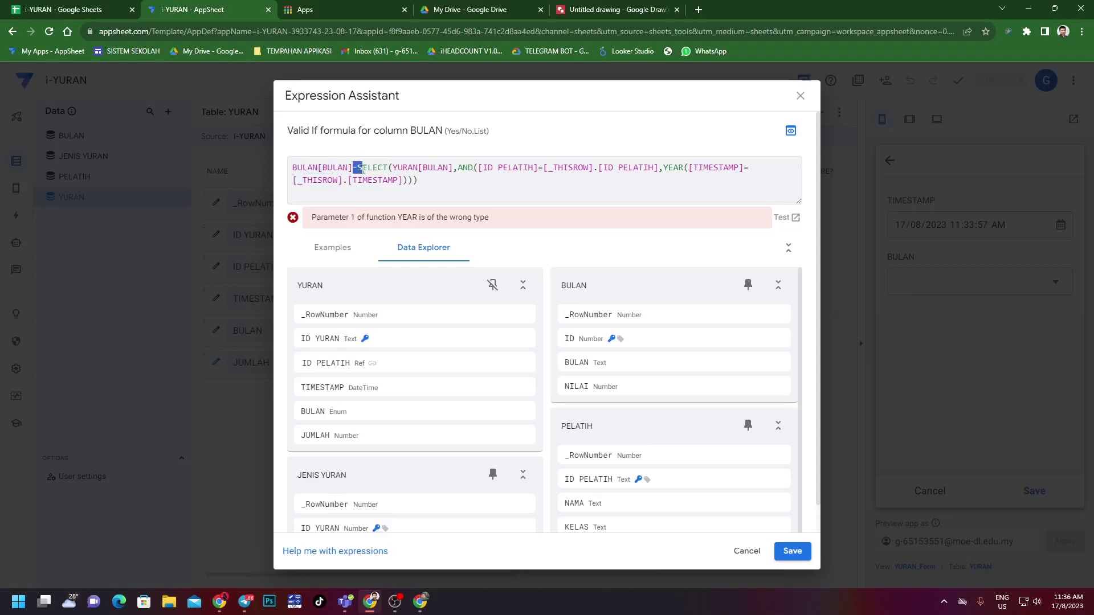
pyautogui.click(405, 170)
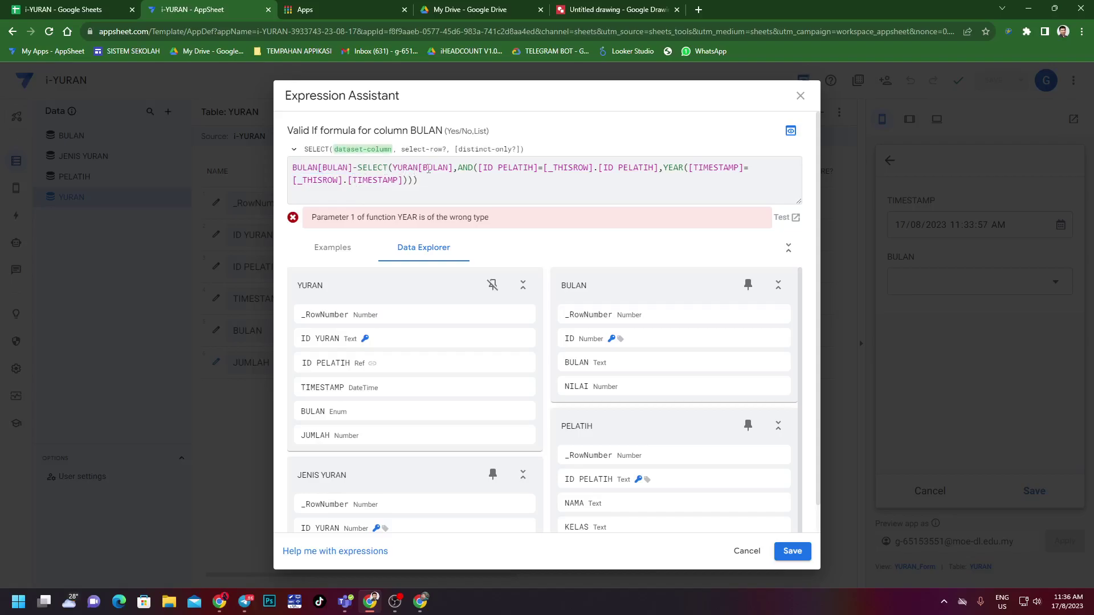
pyautogui.moveTo(431, 168); pyautogui.dragTo(405, 169)
pyautogui.click(521, 178)
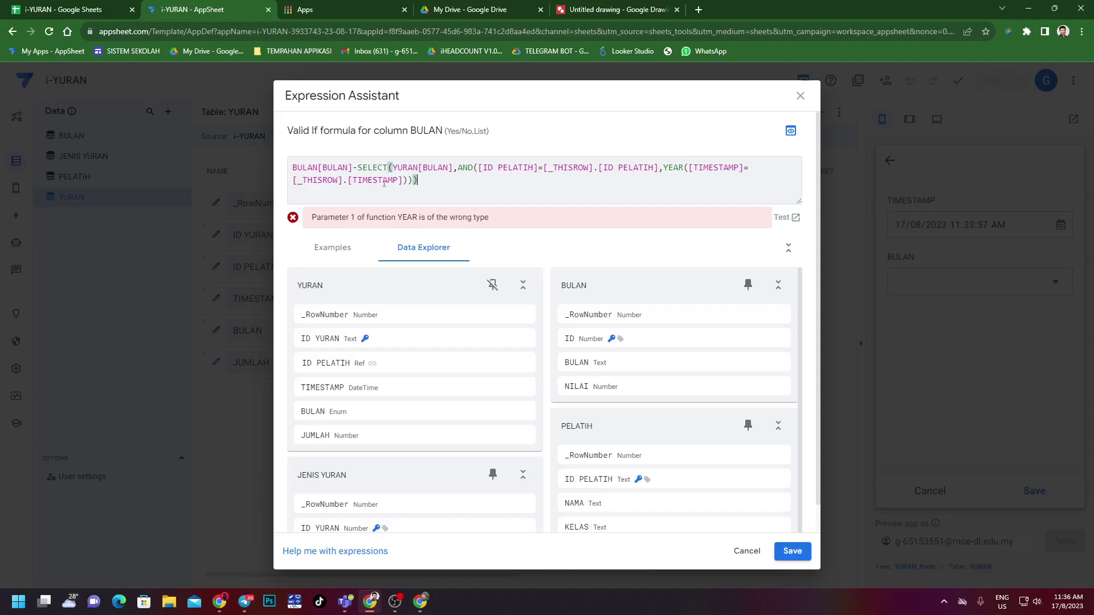
# Correct the year condition to YEAR([TIMESTAMP])=YEAR([_THISROW].[TIMESTAMP]) and balance the formula's closing parentheses.
pyautogui.click(750, 168)
pyautogui.write('YER')
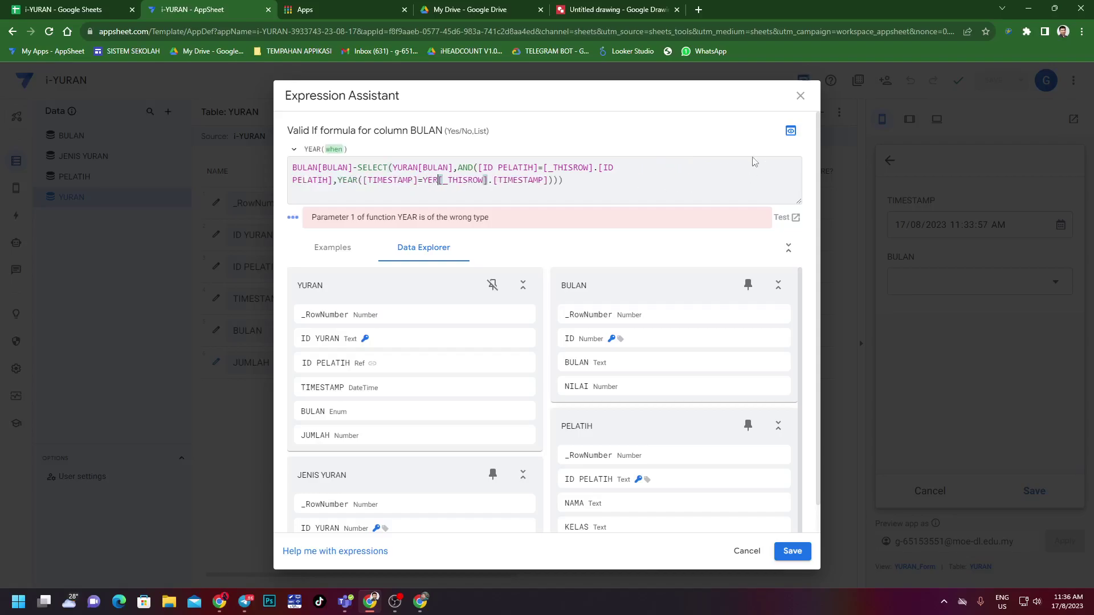
pyautogui.press('BackSpace')
pyautogui.write('AR(')
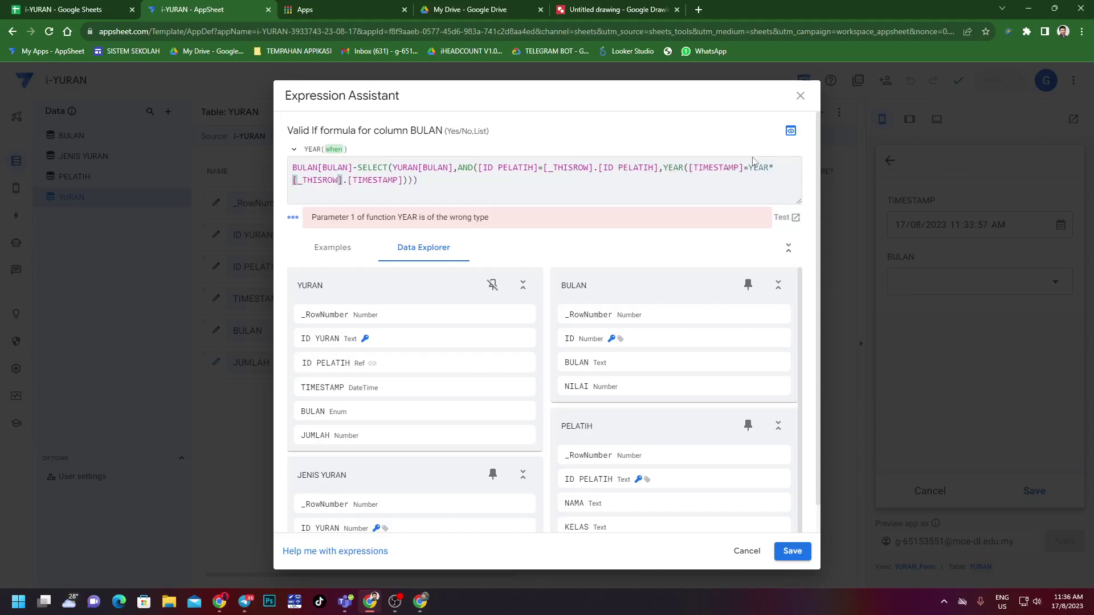
pyautogui.press('BackSpace')
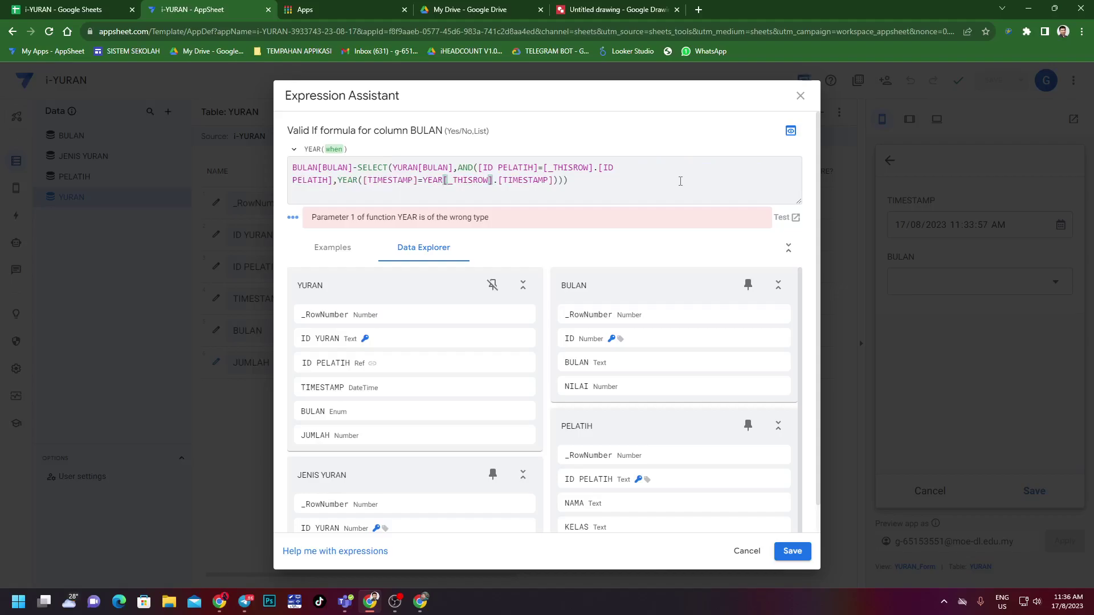
pyautogui.write('(')
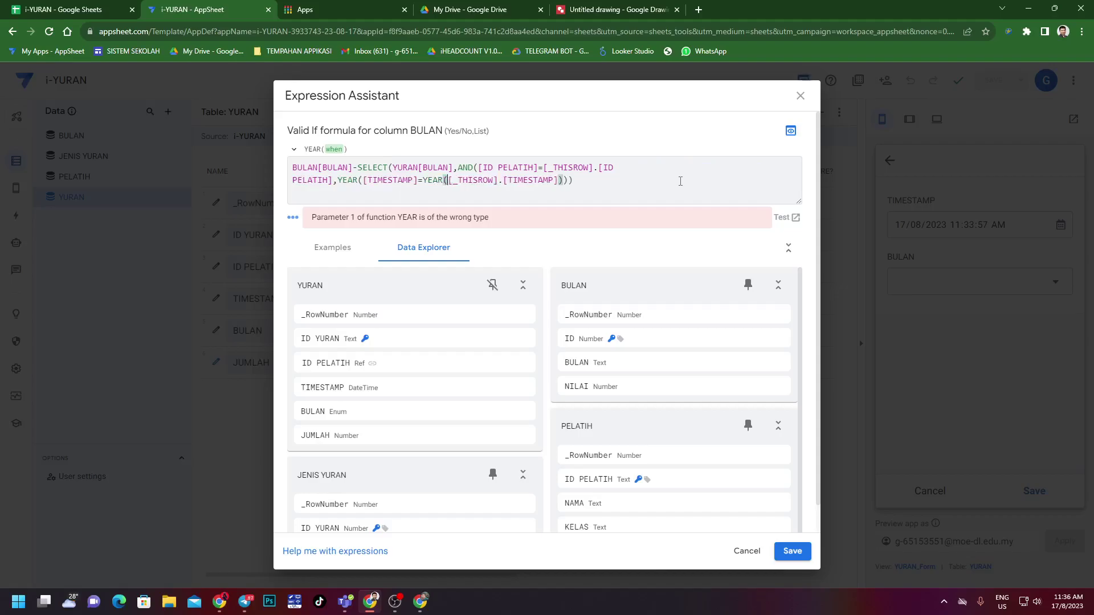
pyautogui.write(')')
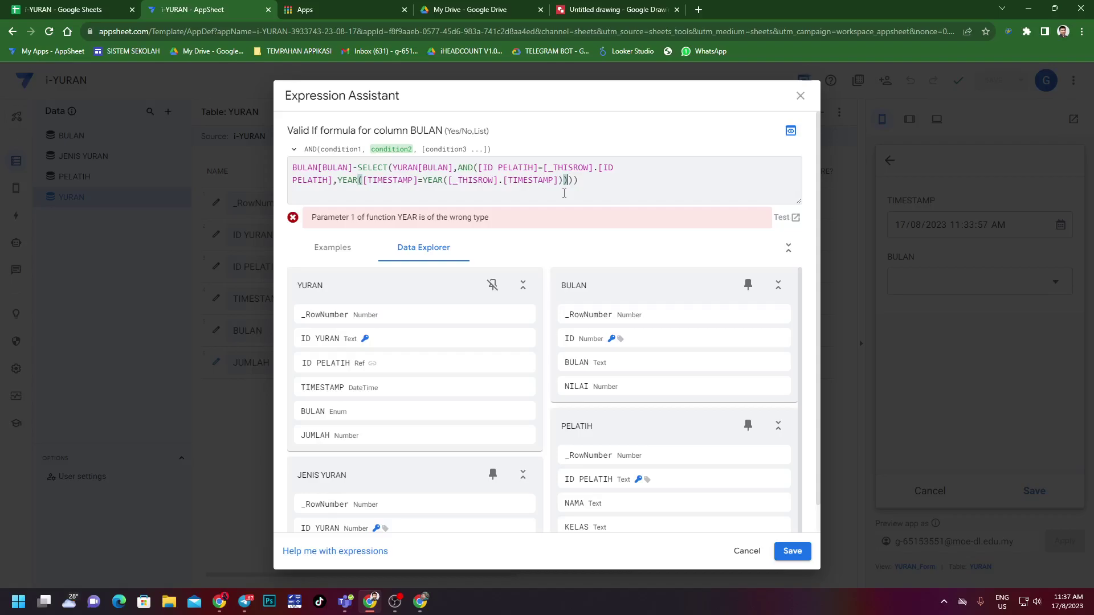
pyautogui.click(416, 181)
pyautogui.write(')')
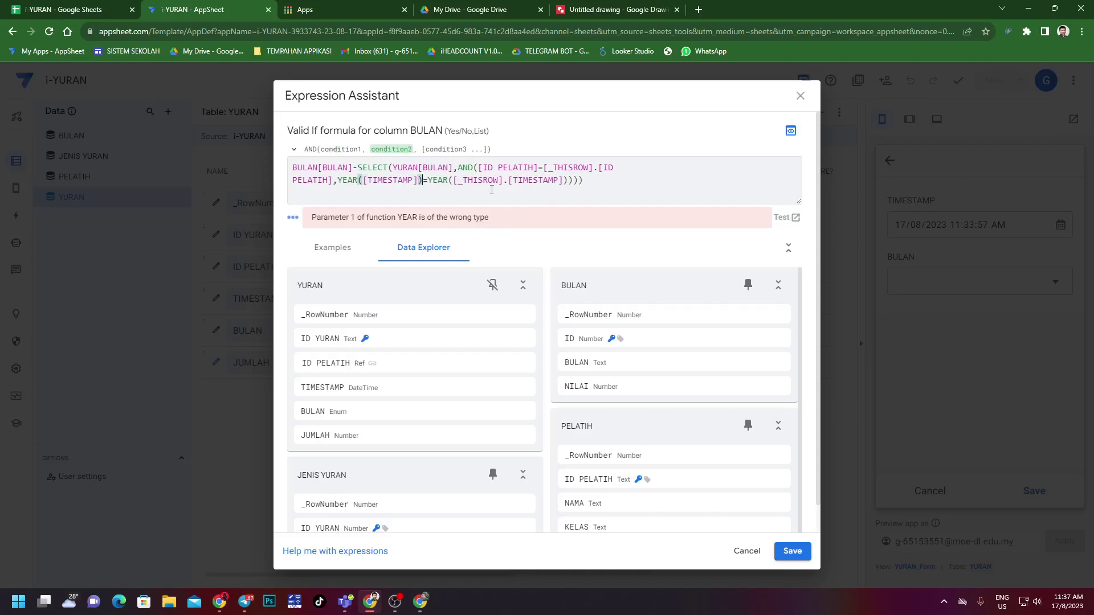
pyautogui.click(648, 189)
pyautogui.press('BackSpace')
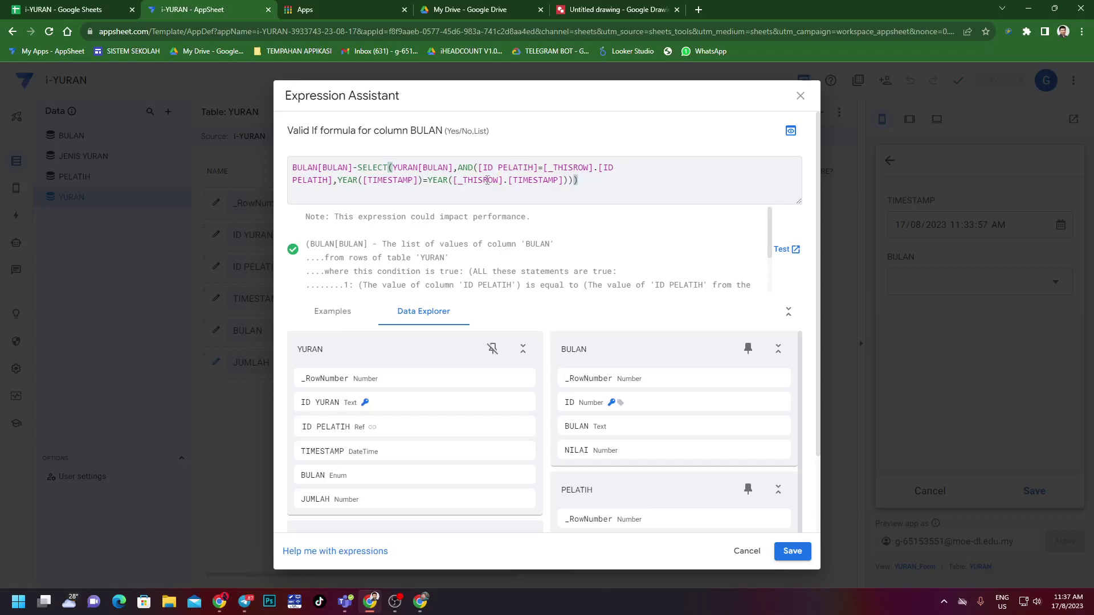
# Save BULAN's Valid If formula, close the column settings and save the app.
pyautogui.click(793, 551)
pyautogui.click(720, 130)
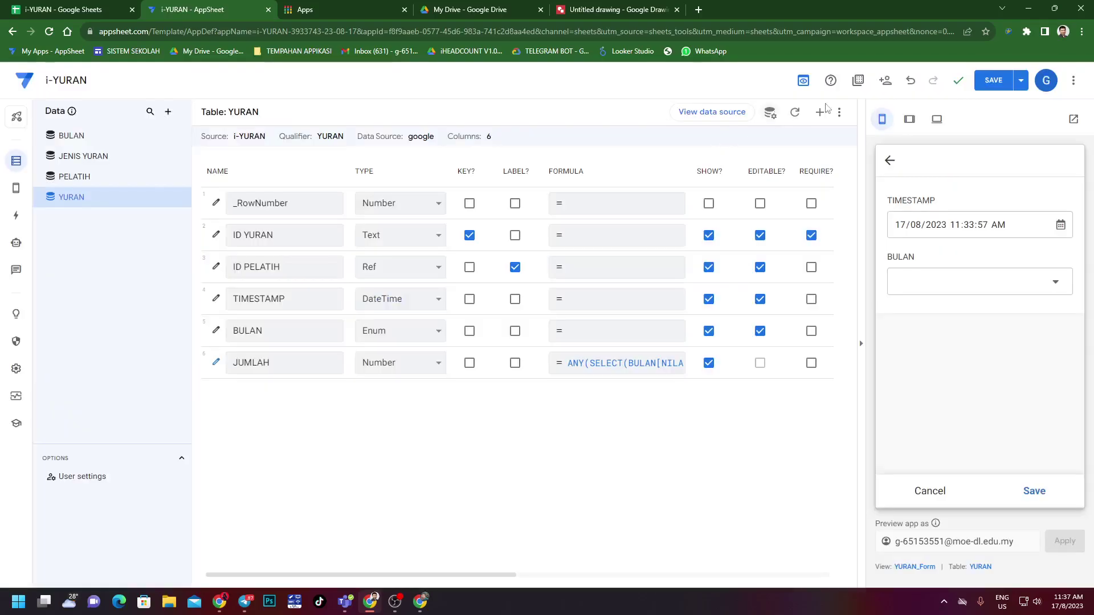
pyautogui.click(994, 80)
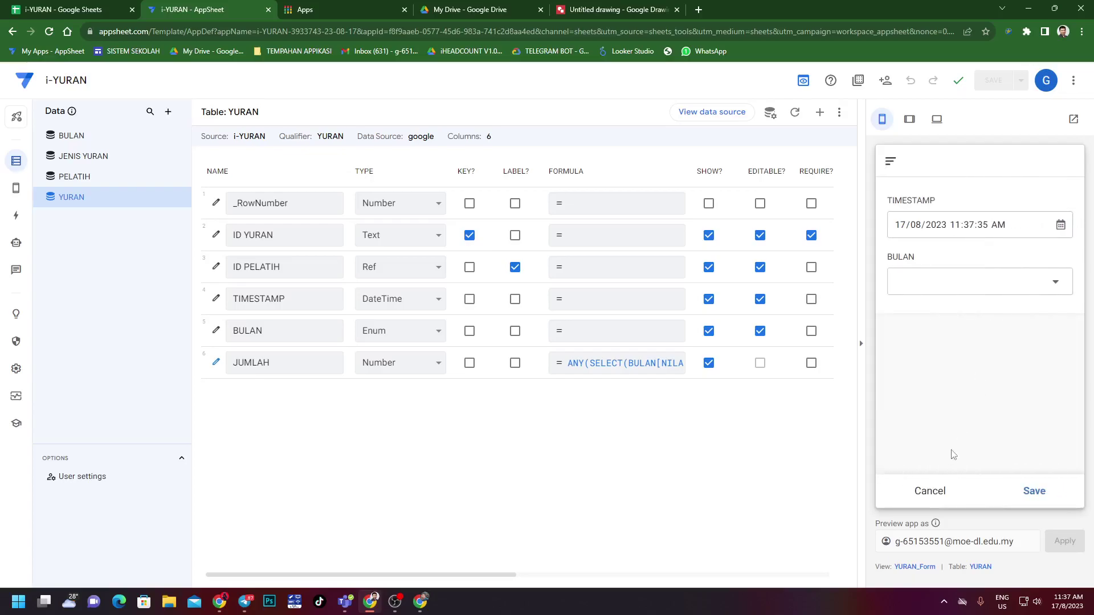
# Cancel the open fee form in the preview, reopen the same trainee's details and save a new MAC fee entry.
pyautogui.click(940, 499)
pyautogui.click(950, 195)
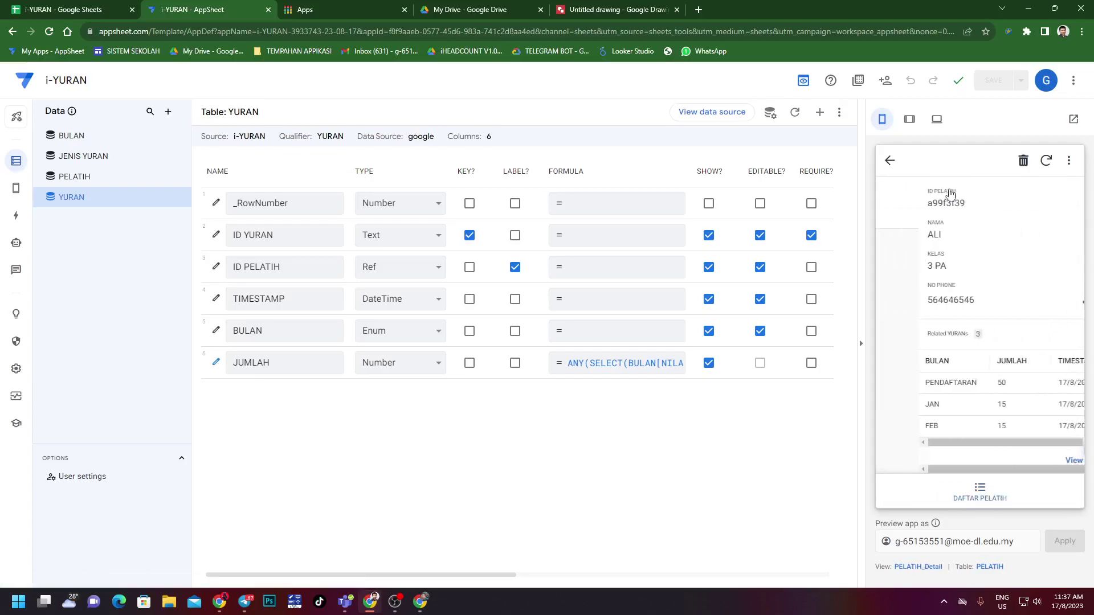
pyautogui.scroll(-1, 967, 333)
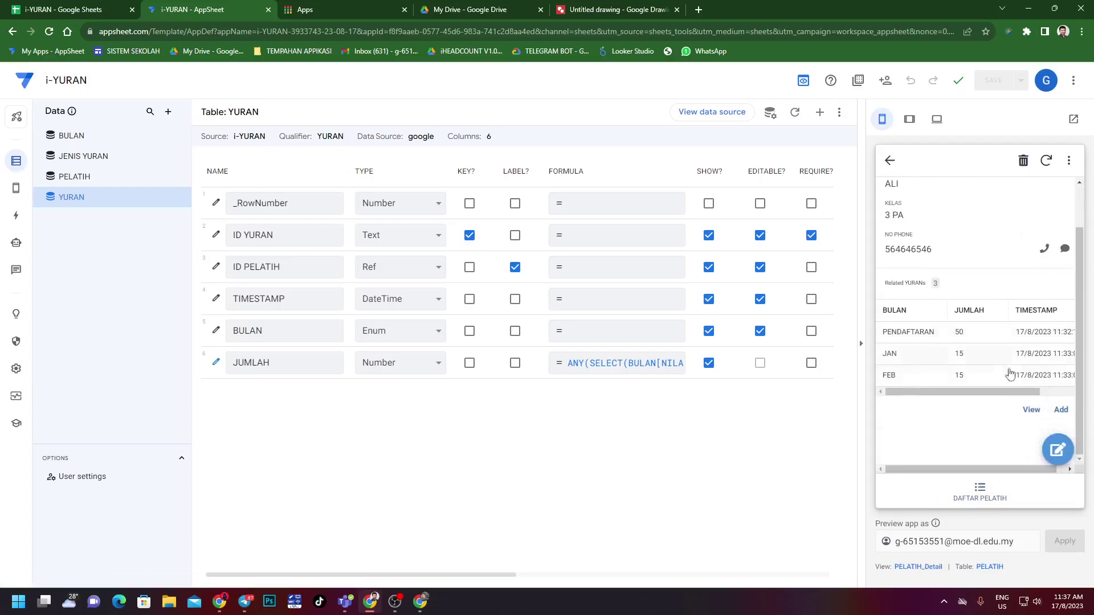
pyautogui.click(1064, 415)
pyautogui.click(957, 281)
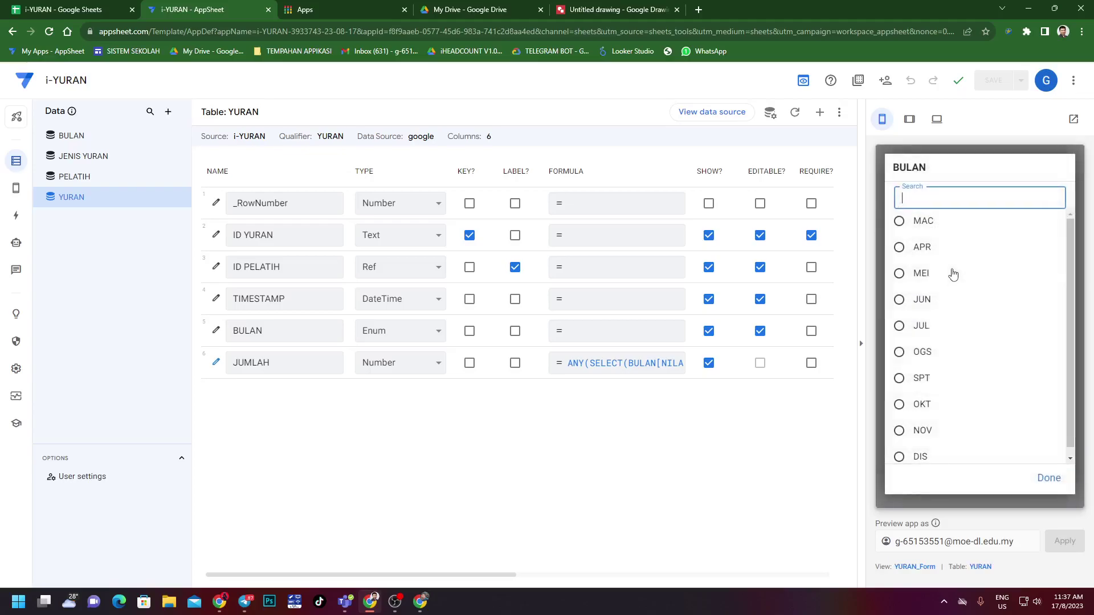
pyautogui.scroll(-1, 923, 432)
pyautogui.scroll(1, 938, 293)
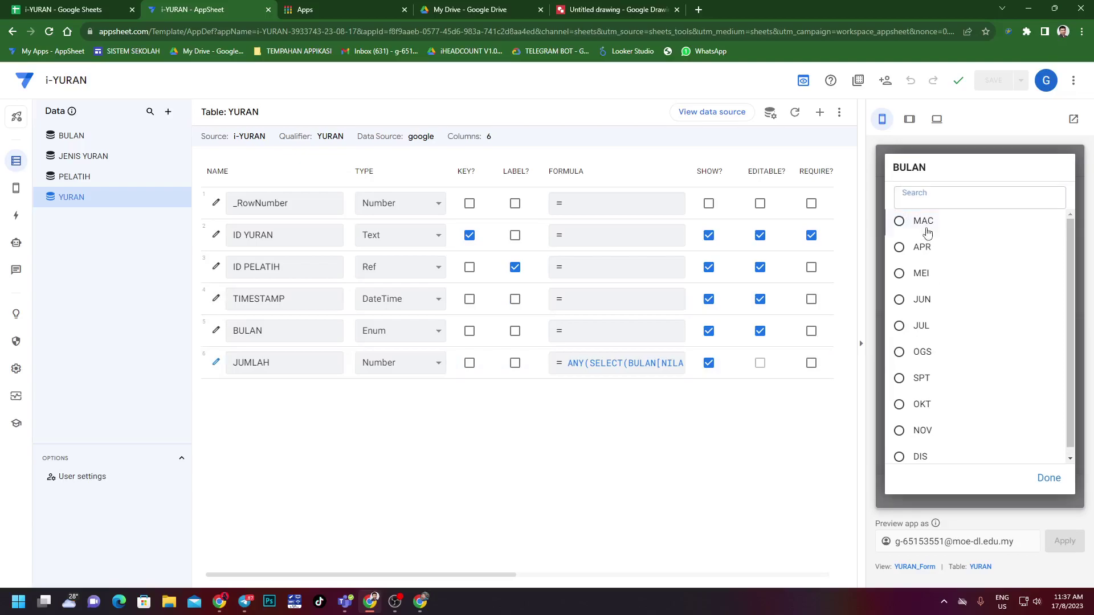
pyautogui.click(923, 218)
pyautogui.click(1035, 490)
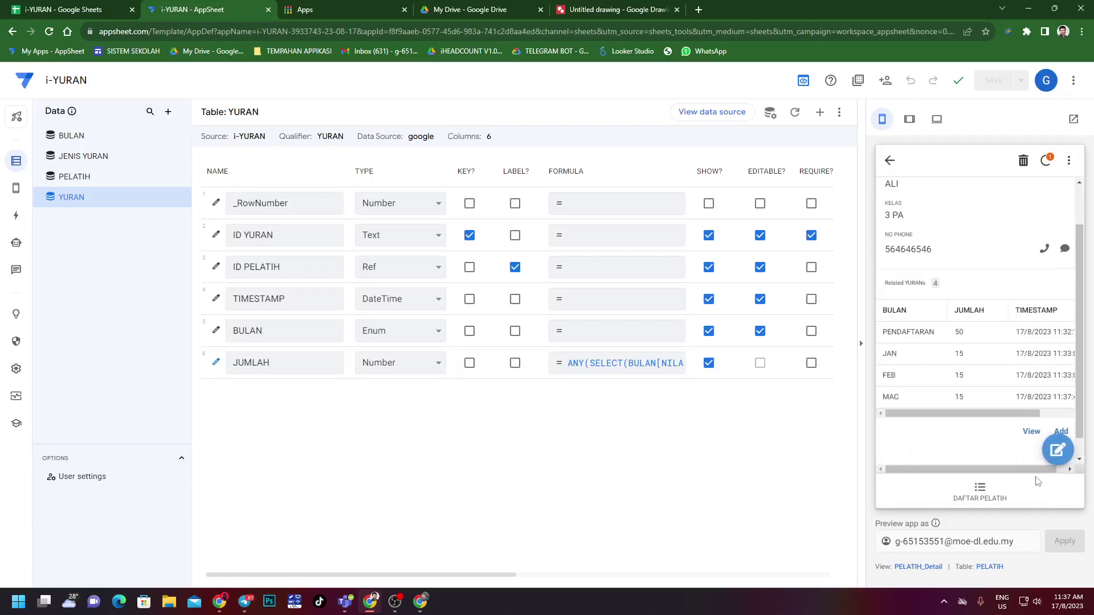
# Start another fee entry for the trainee to check which months BULAN offers, and cancel it.
pyautogui.click(1064, 430)
pyautogui.click(909, 272)
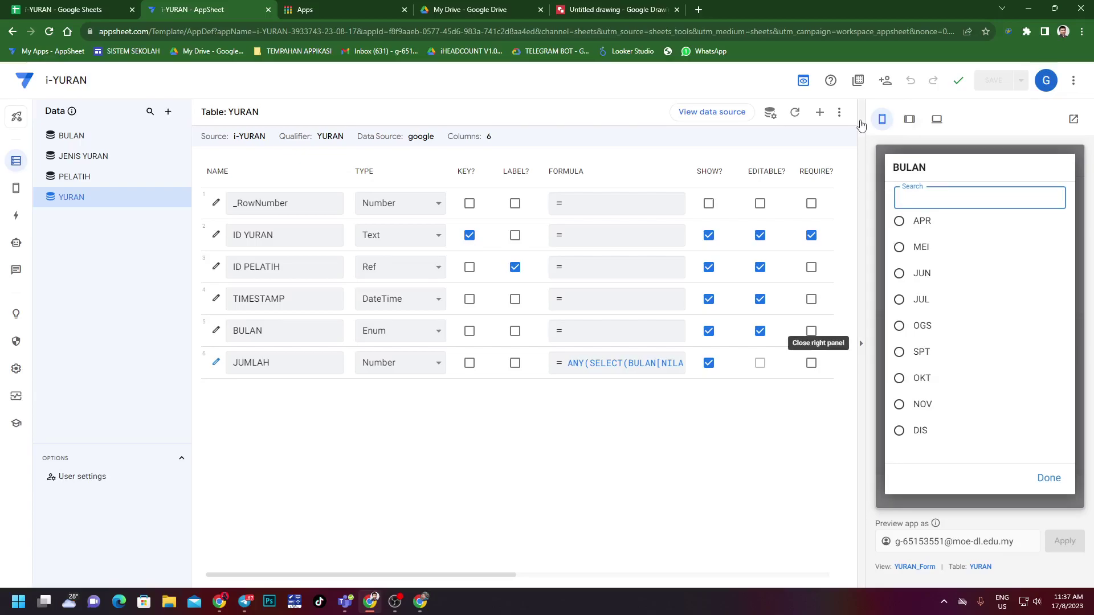
pyautogui.click(955, 500)
pyautogui.click(930, 491)
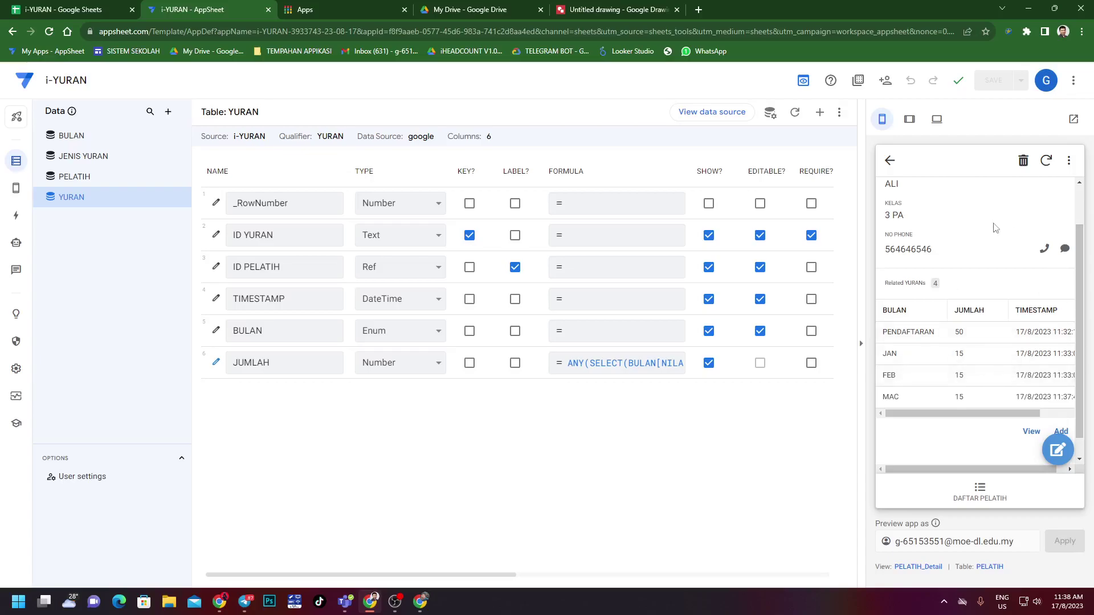
pyautogui.scroll(2, 998, 228)
pyautogui.scroll(-2, 938, 233)
pyautogui.scroll(2, 938, 232)
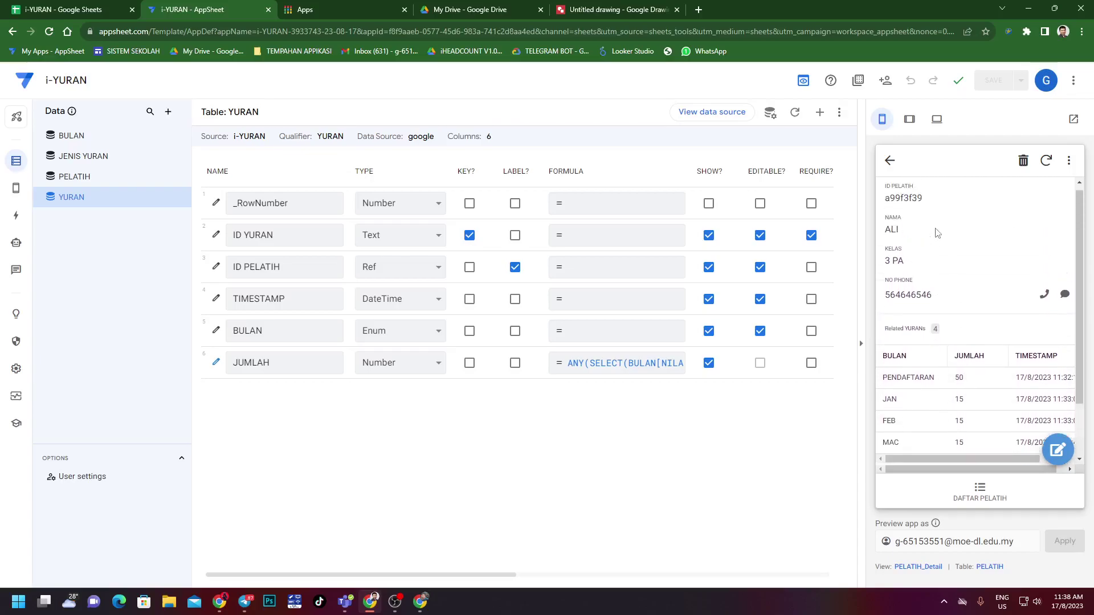
pyautogui.scroll(-2, 937, 232)
pyautogui.scroll(2, 936, 233)
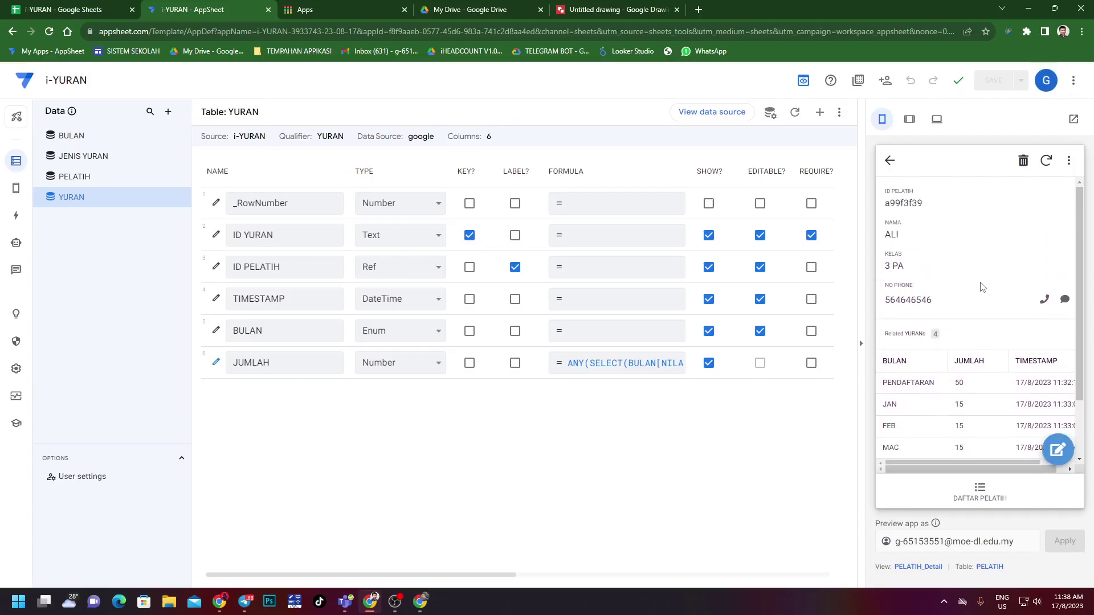
pyautogui.scroll(-2, 980, 296)
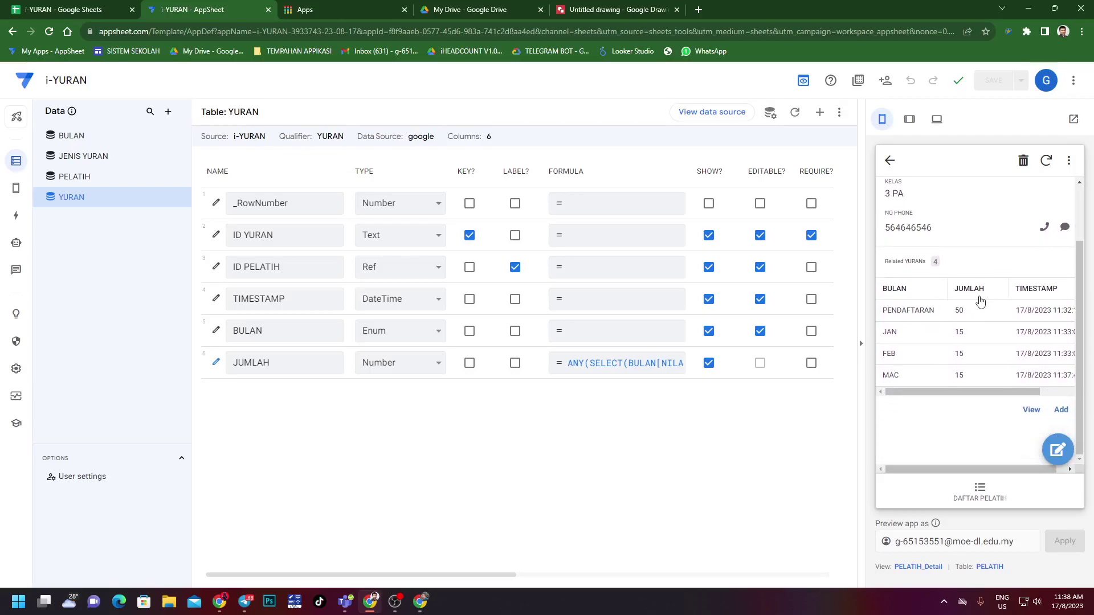